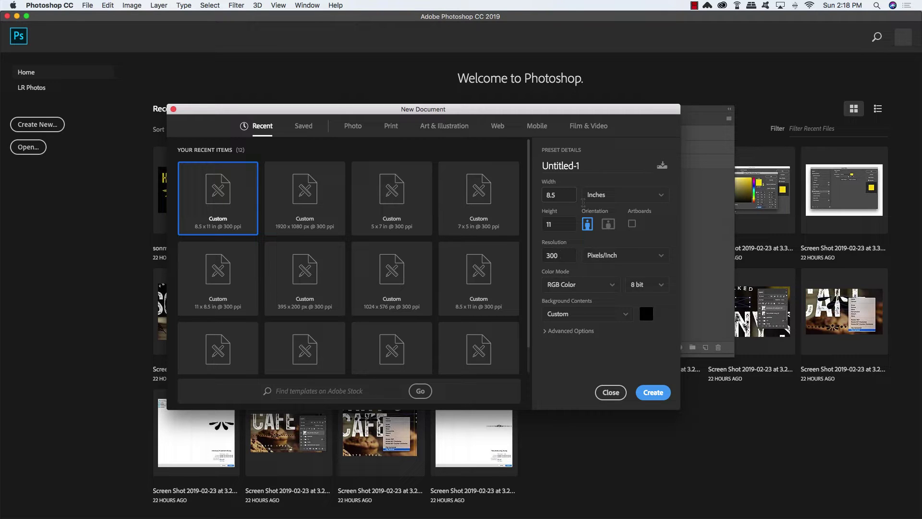
Step: Create a new 8.5 × 11 inch portrait document at 300 ppi named sonnys-cafe-ad-design
{"action": "left_click", "coordinate": [588, 166]}
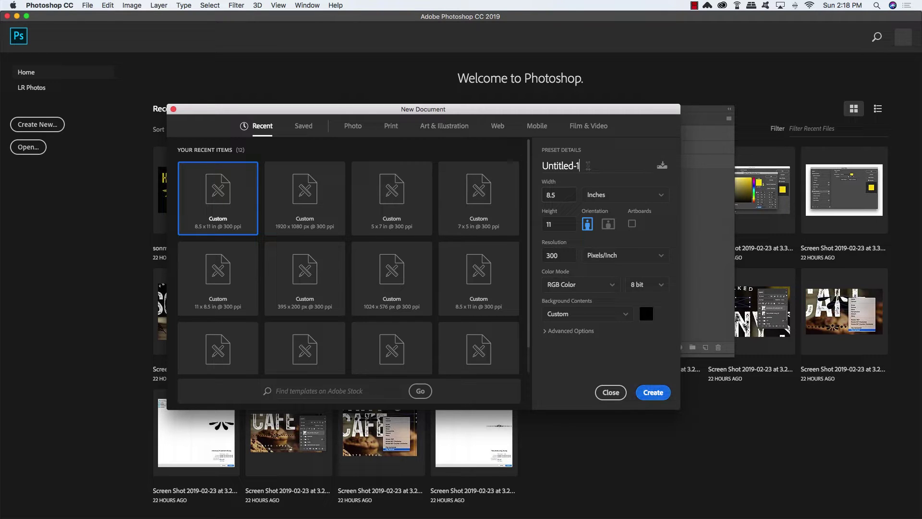
{"action": "left_click_drag", "start_coordinate": [588, 165], "coordinate": [502, 162]}
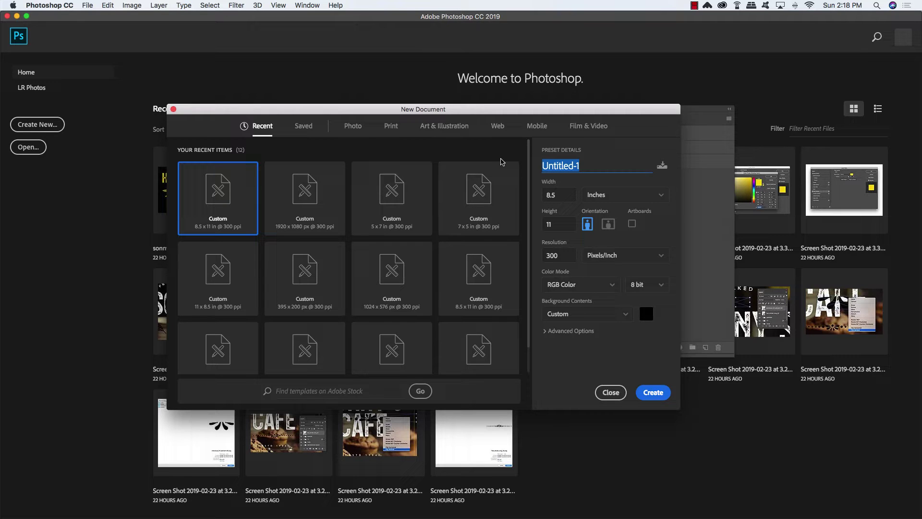
{"action": "type", "text": "sonnys-caf"}
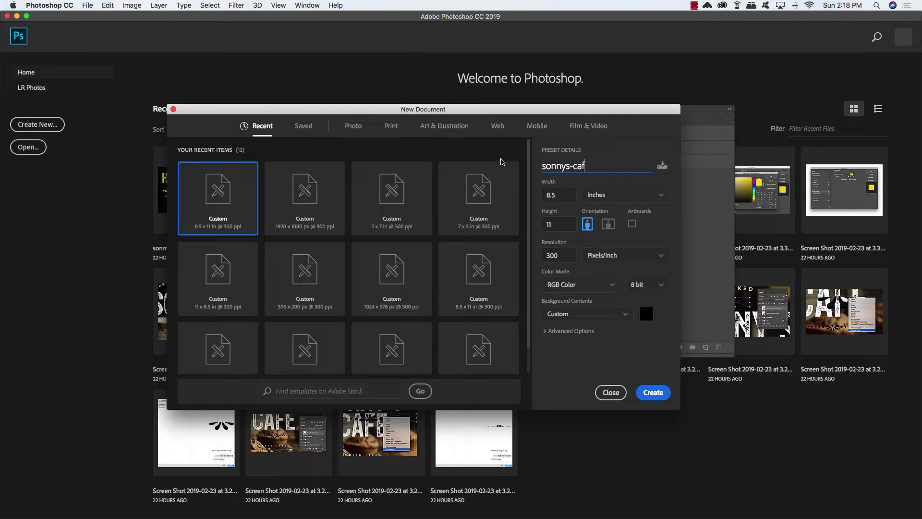
{"action": "type", "text": "e-ad-design"}
{"action": "left_click", "coordinate": [646, 394]}
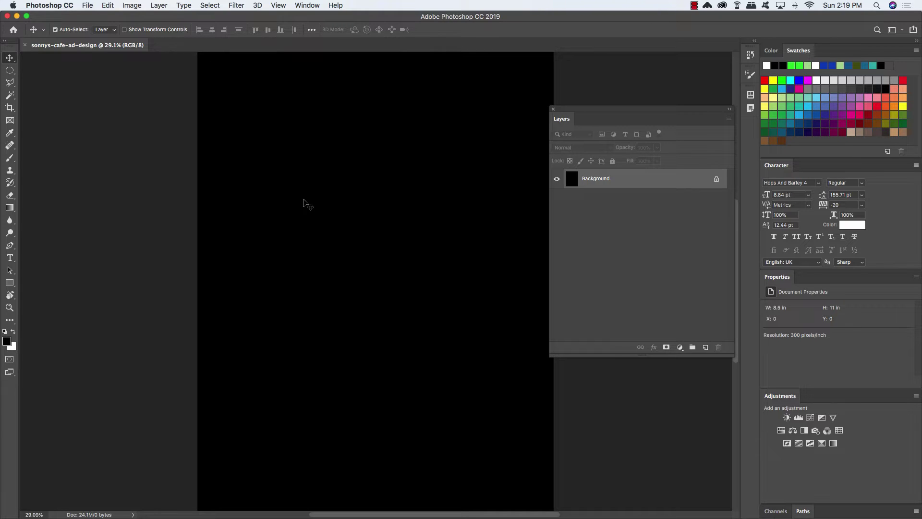
Step: Place the JPG photo from the resources/unsplash folder into the document as an embedded image
{"action": "left_click", "coordinate": [88, 5]}
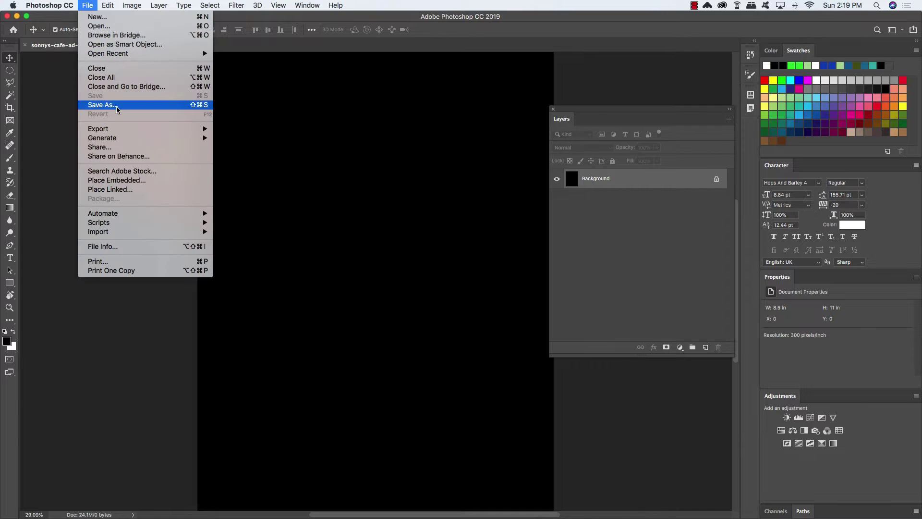
{"action": "left_click", "coordinate": [132, 181]}
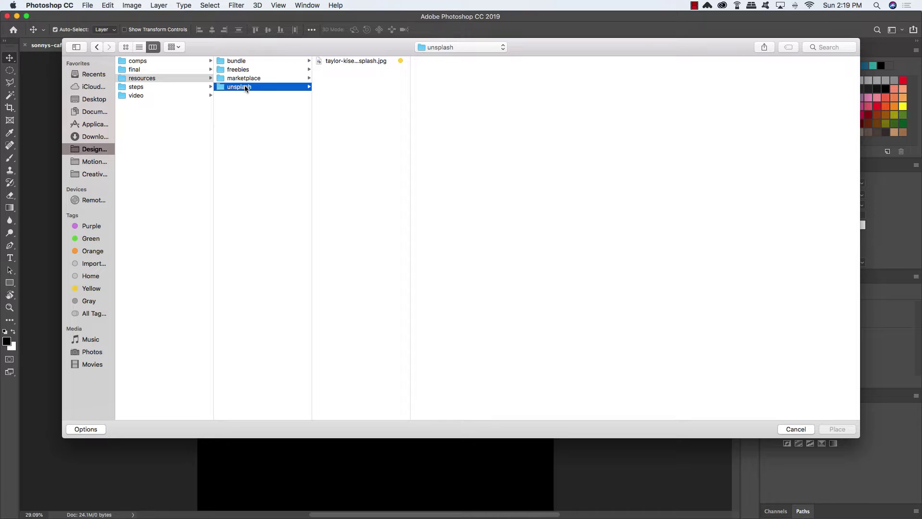
{"action": "key", "text": "Right"}
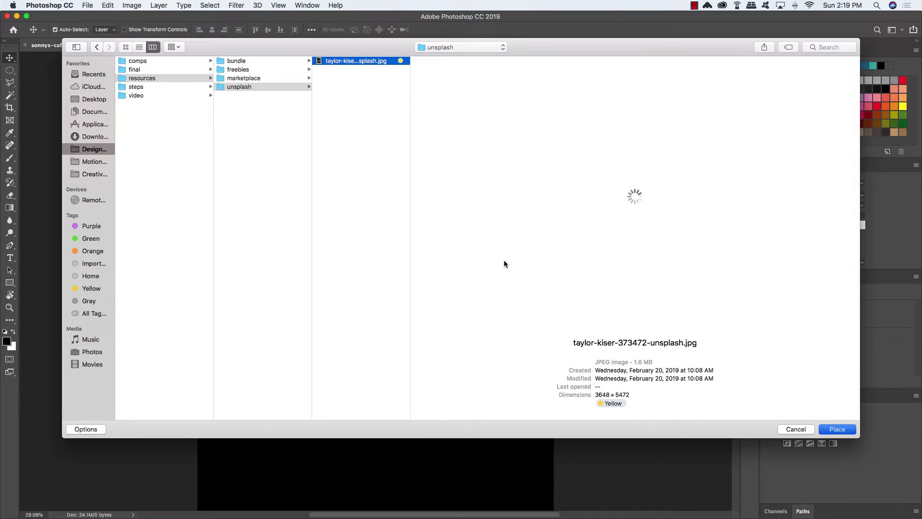
{"action": "key", "text": "Return"}
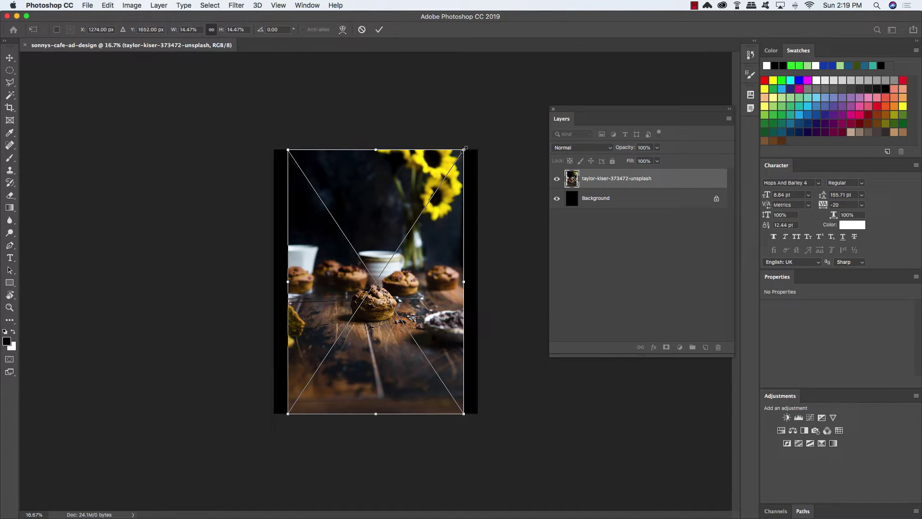
Step: Scale the placed muffin photo to about 23.19% and shift it down and left so it covers the whole canvas
{"action": "left_click_drag", "start_coordinate": [463, 149], "coordinate": [545, 79]}
{"action": "scroll", "coordinate": [499, 130], "scroll_direction": "down", "scroll_amount": 5}
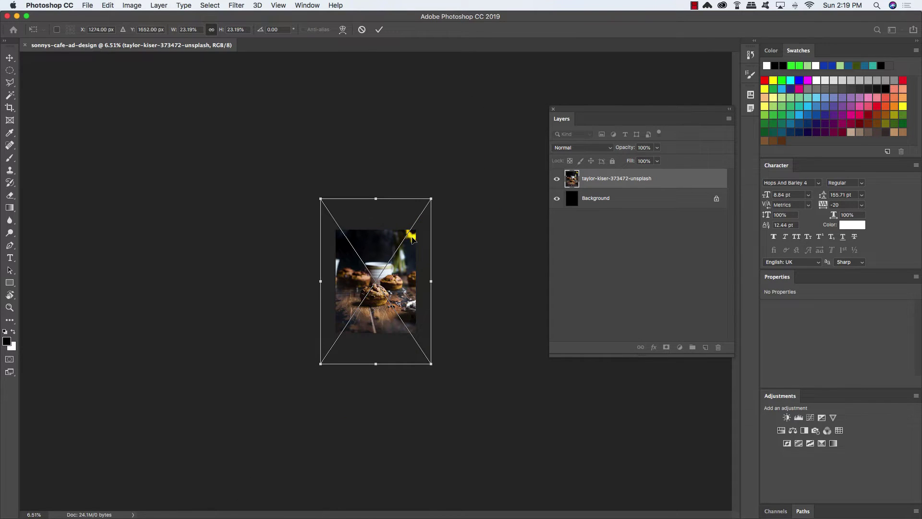
{"action": "key", "text": "super+equal"}
{"action": "key", "text": "super+equal"}
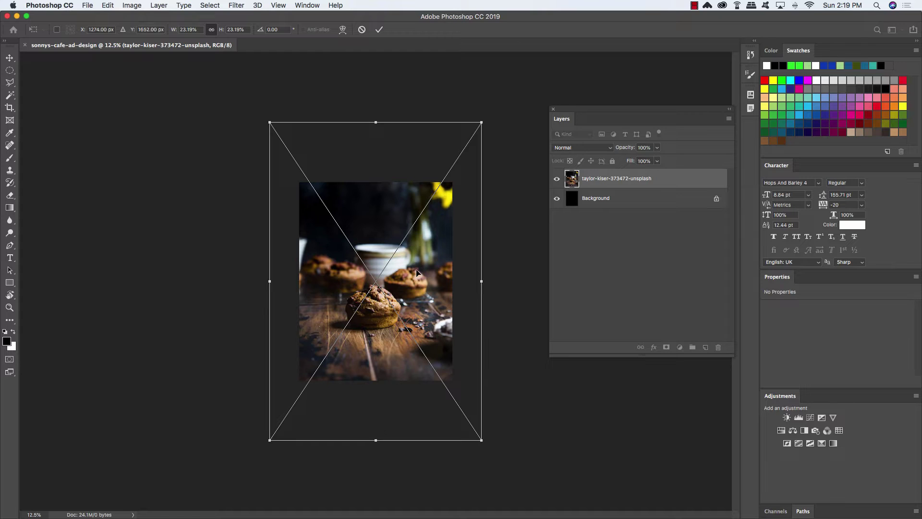
{"action": "left_click_drag", "start_coordinate": [417, 273], "coordinate": [394, 311]}
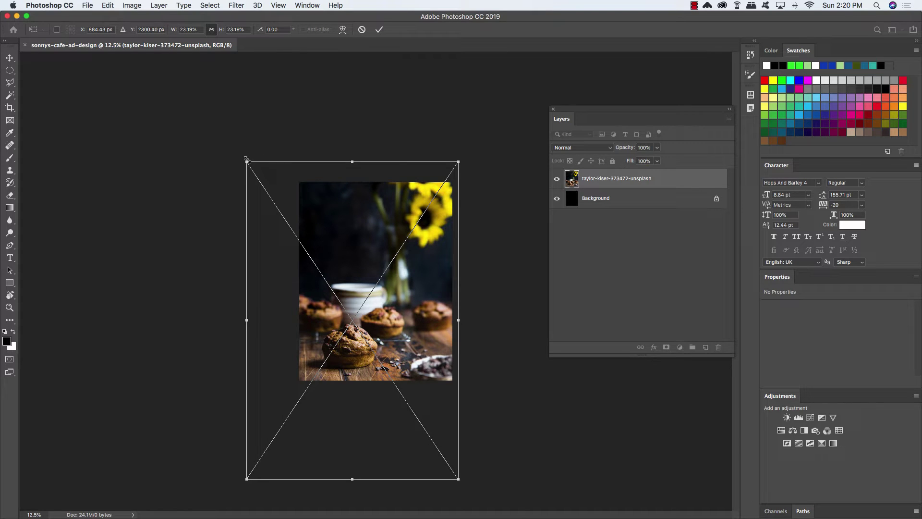
{"action": "left_click_drag", "start_coordinate": [417, 251], "coordinate": [416, 250]}
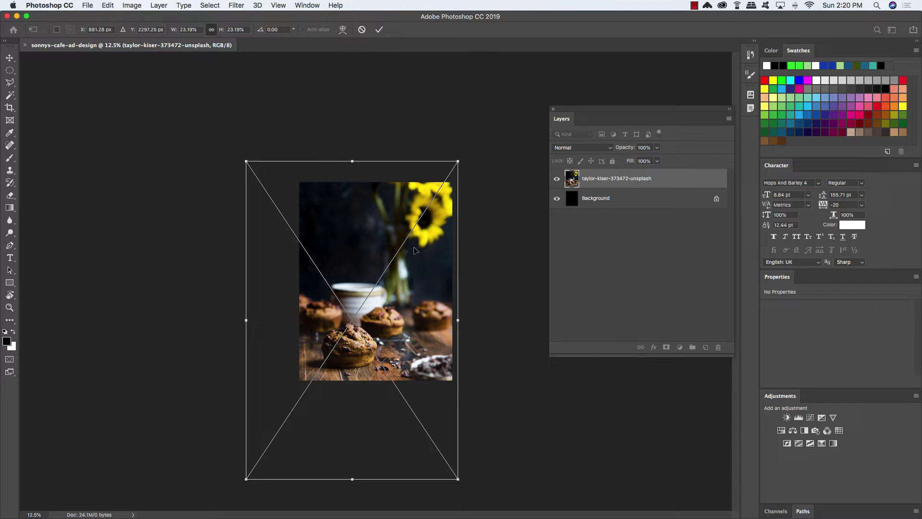
{"action": "key", "text": "Return"}
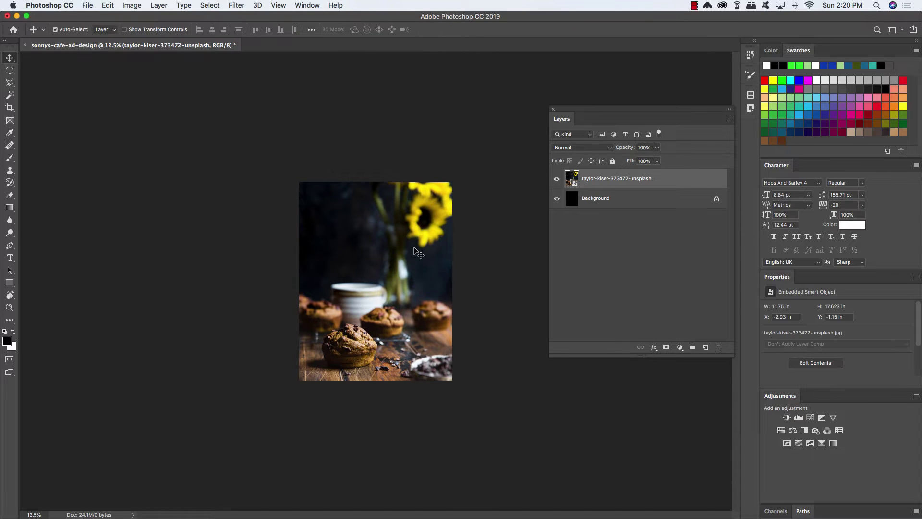
Step: Delete the black Background layer beneath the photo
{"action": "key", "text": "super+equal"}
{"action": "key", "text": "super+equal"}
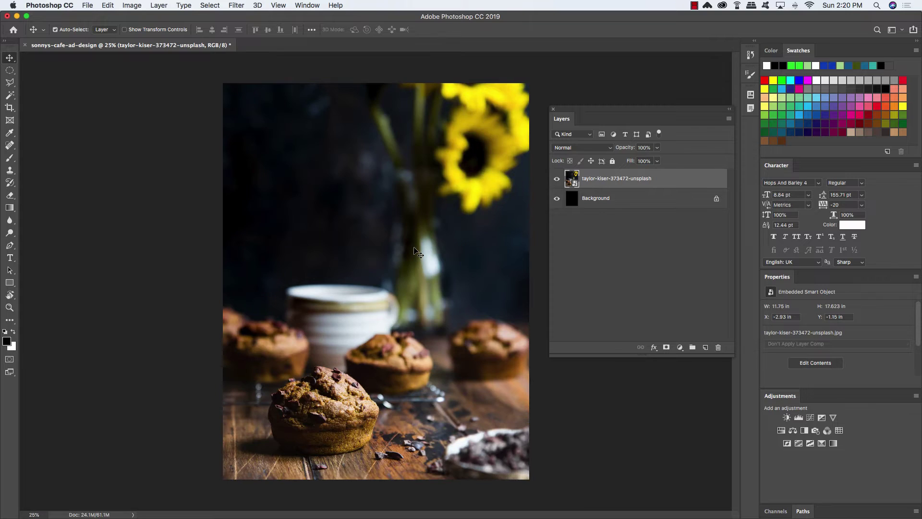
{"action": "left_click", "coordinate": [668, 200]}
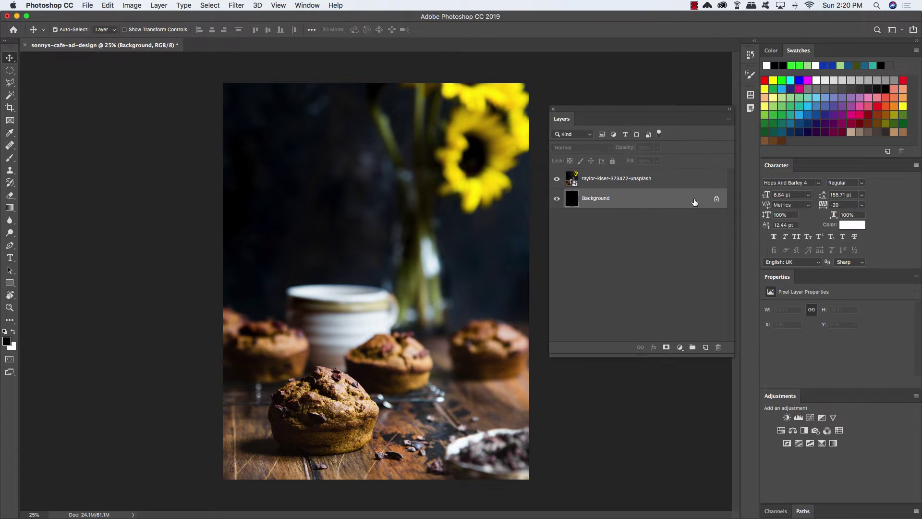
{"action": "key", "text": "Delete"}
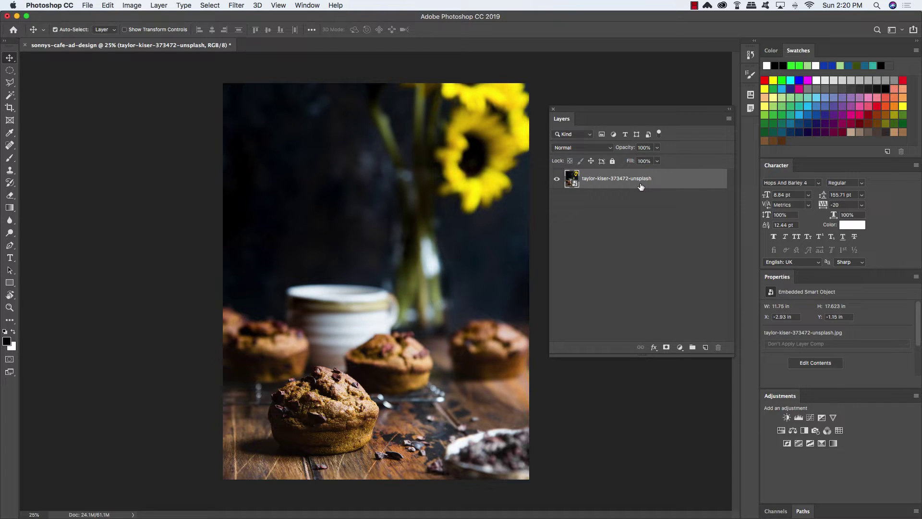
Step: Add a Black & White adjustment layer above the photo and set its opacity to 30%
{"action": "left_click", "coordinate": [680, 348]}
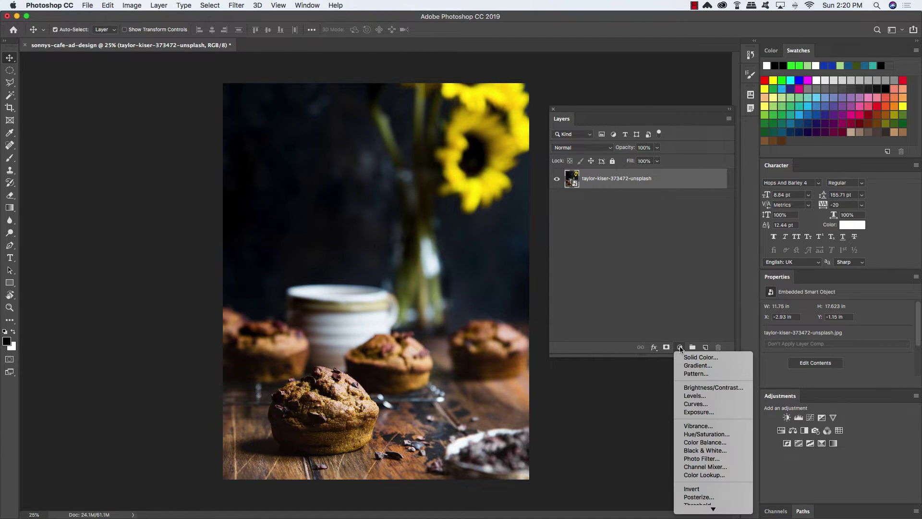
{"action": "left_click", "coordinate": [705, 450]}
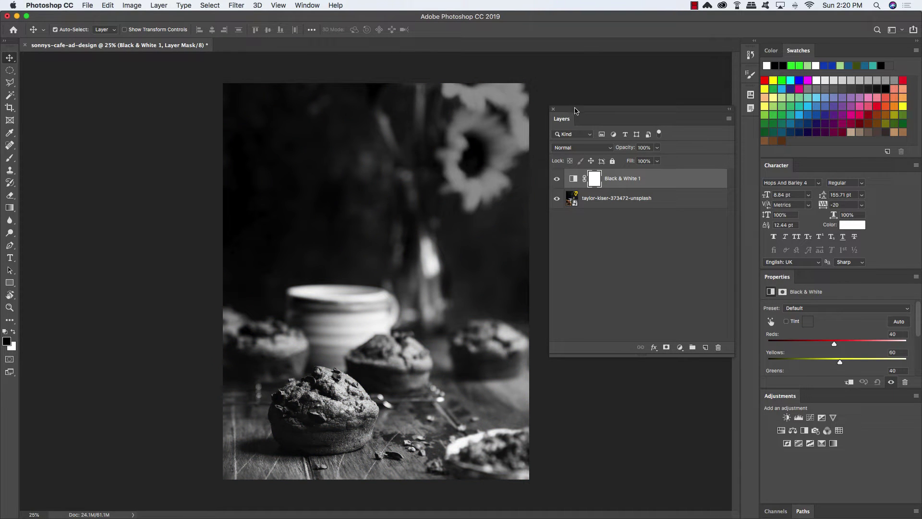
{"action": "left_click_drag", "start_coordinate": [575, 108], "coordinate": [563, 87]}
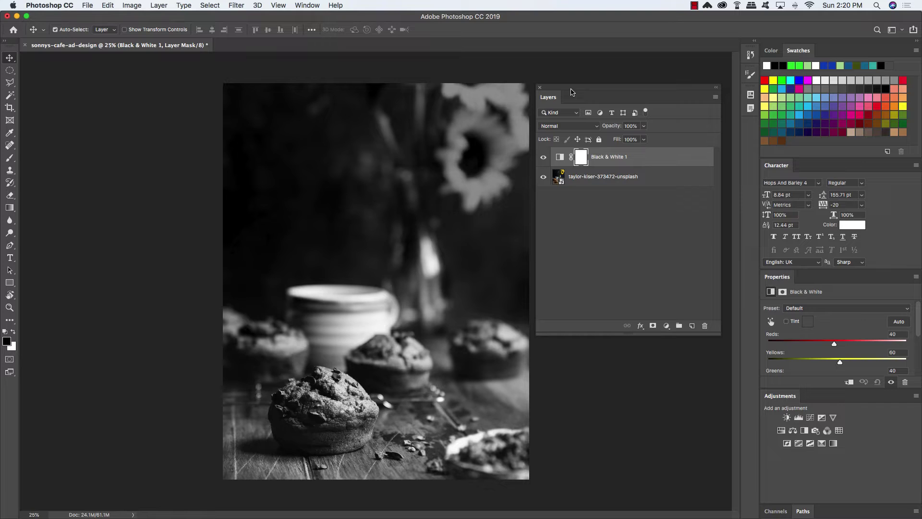
{"action": "key", "text": "3"}
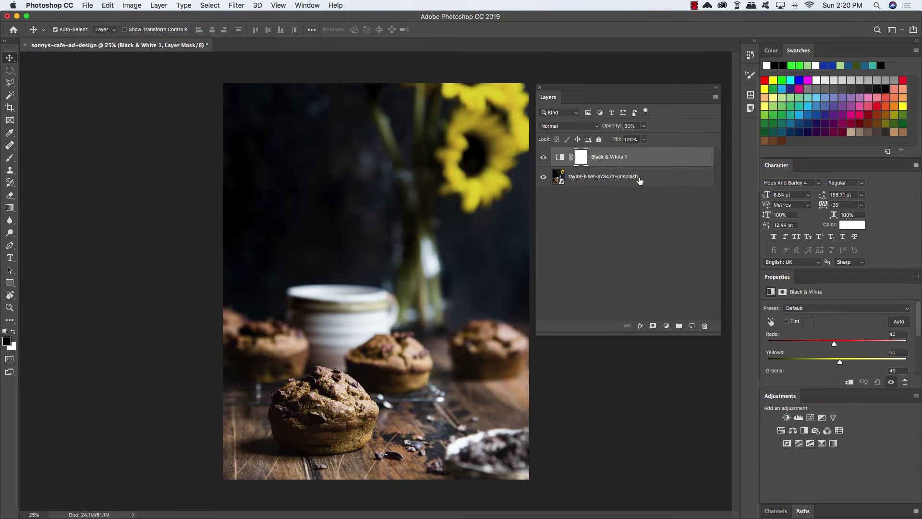
Step: Add a Solid Color fill layer in #5c5526 above the Black & White adjustment
{"action": "left_click", "coordinate": [665, 326]}
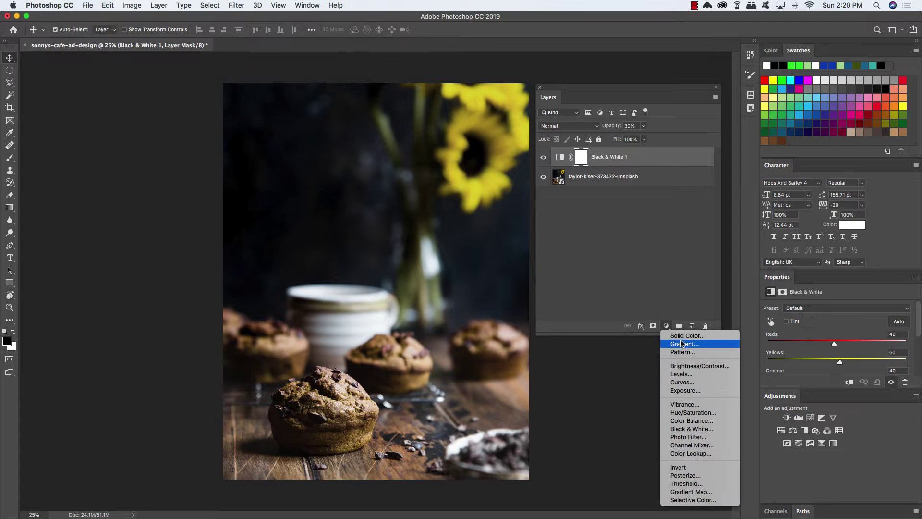
{"action": "left_click", "coordinate": [682, 336]}
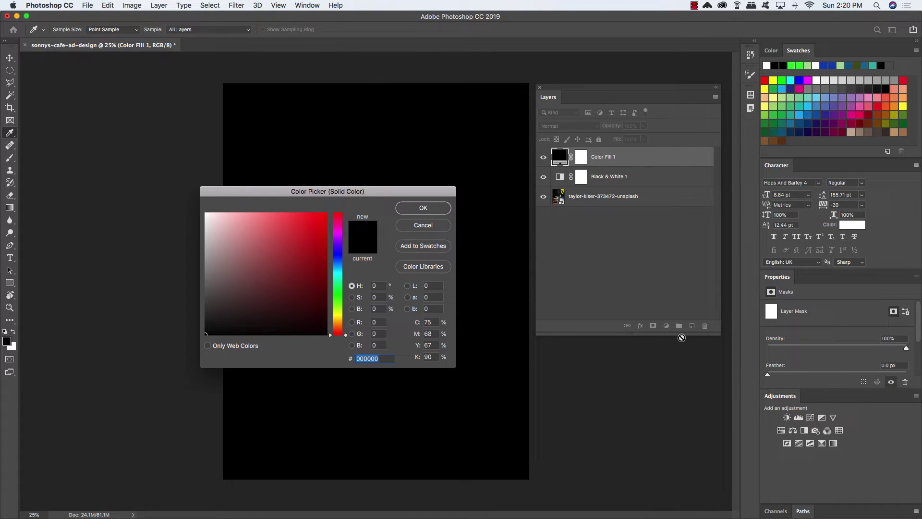
{"action": "type", "text": "5c"}
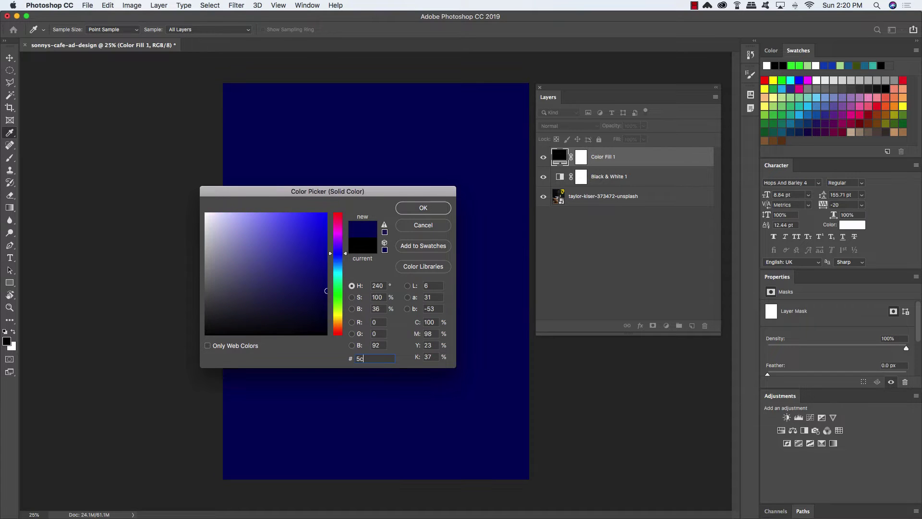
{"action": "type", "text": "5526"}
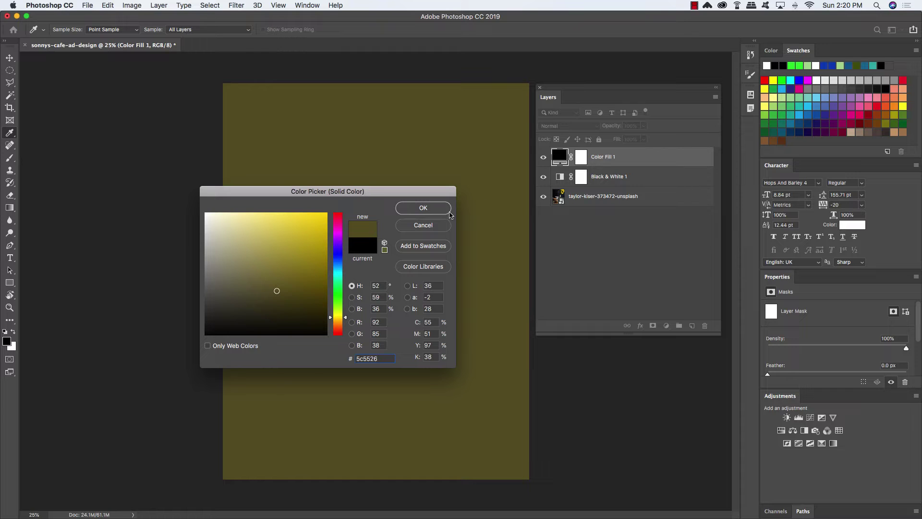
{"action": "key", "text": "Return"}
{"action": "key", "text": "v"}
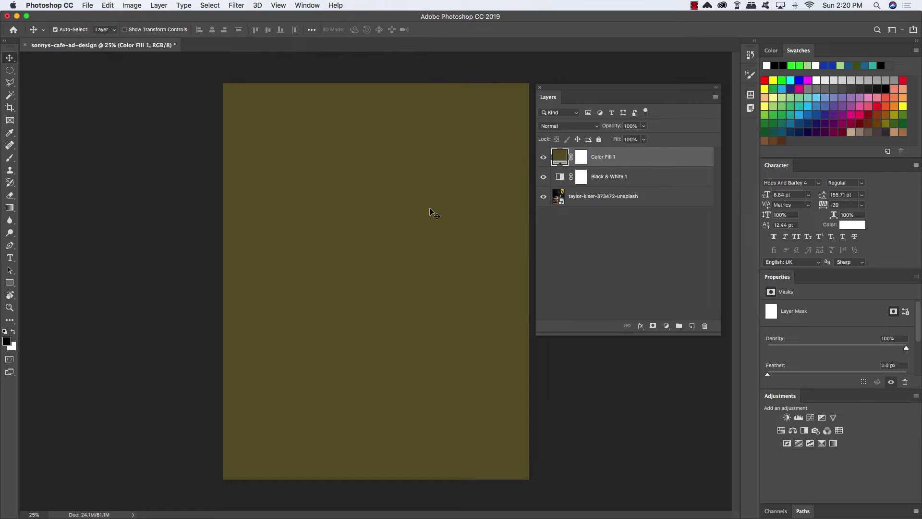
Step: Set the solid color layer's blend mode to Hard Light and its opacity to 50%
{"action": "left_click", "coordinate": [575, 125]}
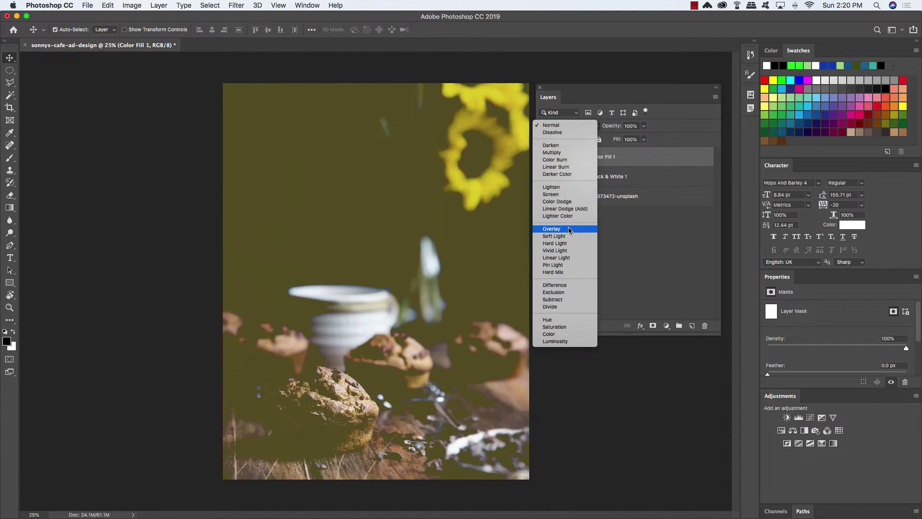
{"action": "left_click", "coordinate": [568, 243]}
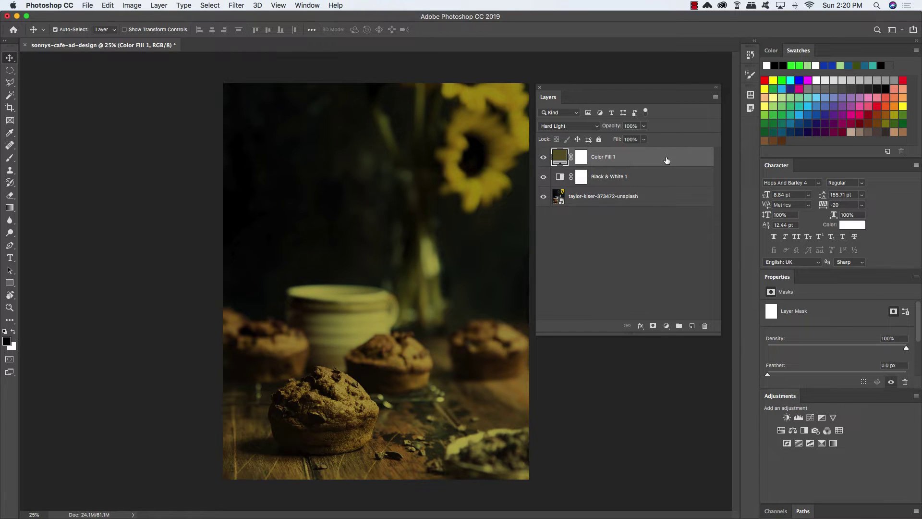
{"action": "key", "text": "5"}
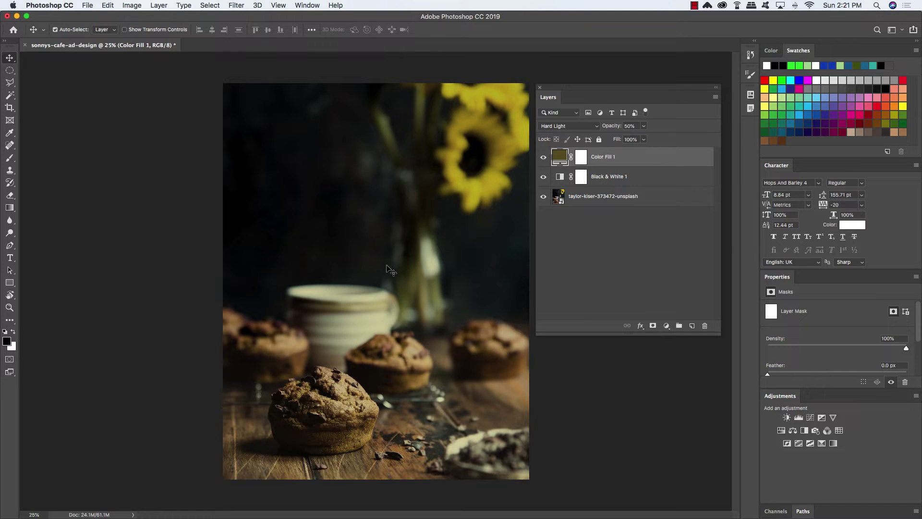
Step: Compare the photo with and without the solid color and Black & White layers by toggling their visibility
{"action": "left_click", "coordinate": [544, 157]}
{"action": "left_click", "coordinate": [544, 157]}
{"action": "left_click", "coordinate": [544, 158]}
{"action": "left_click", "coordinate": [544, 157]}
{"action": "left_click", "coordinate": [543, 177]}
{"action": "left_click", "coordinate": [544, 159]}
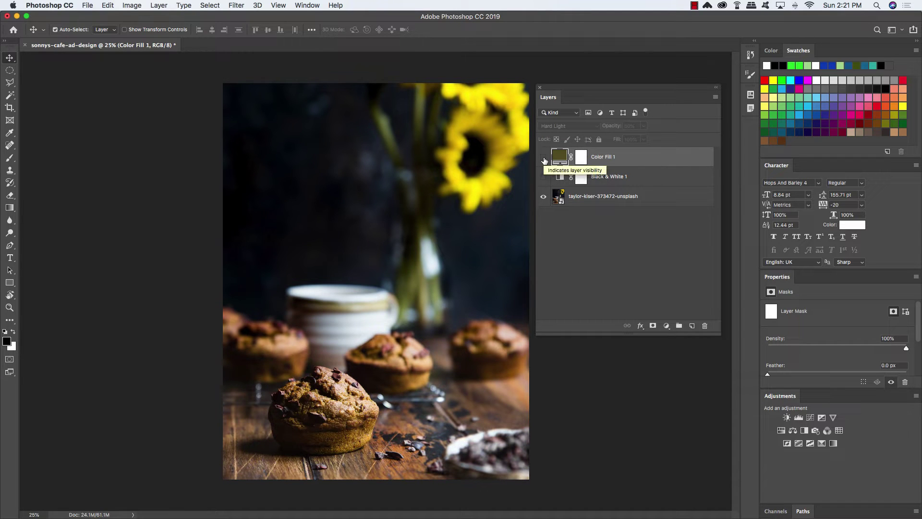
{"action": "left_click", "coordinate": [543, 177]}
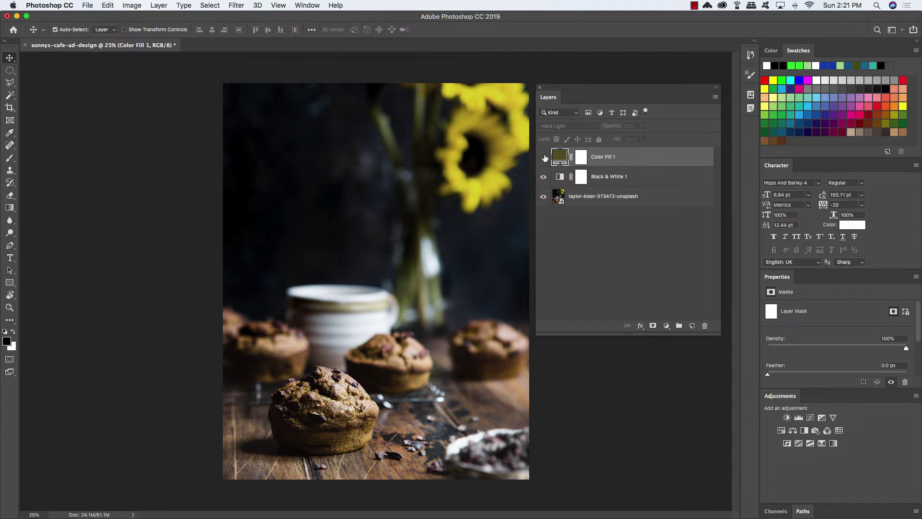
{"action": "left_click", "coordinate": [544, 158]}
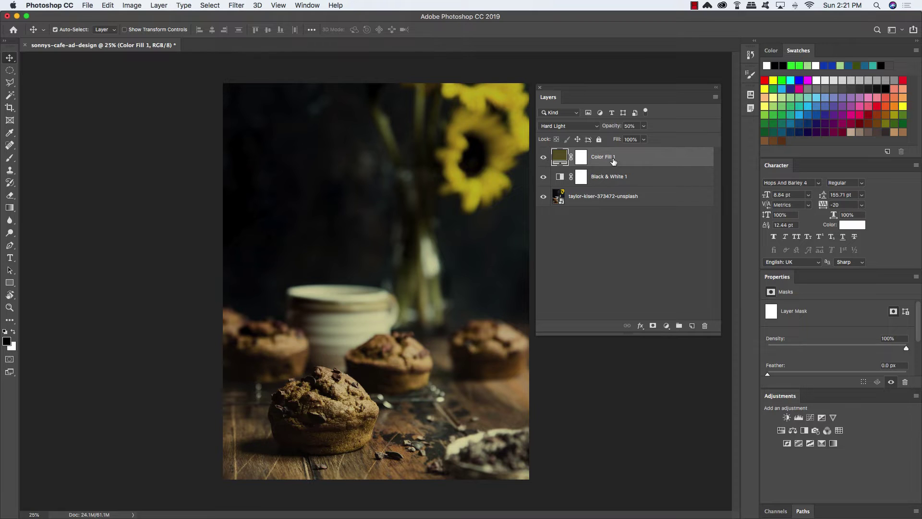
Step: Add a Color Balance adjustment layer on top and shift the midtones' Cyan–Red balance to +22
{"action": "left_click", "coordinate": [666, 325]}
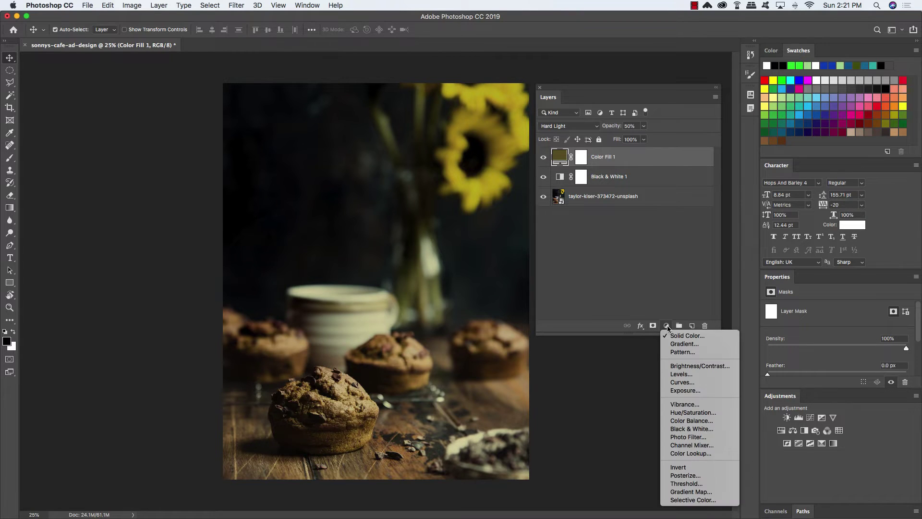
{"action": "left_click", "coordinate": [684, 421]}
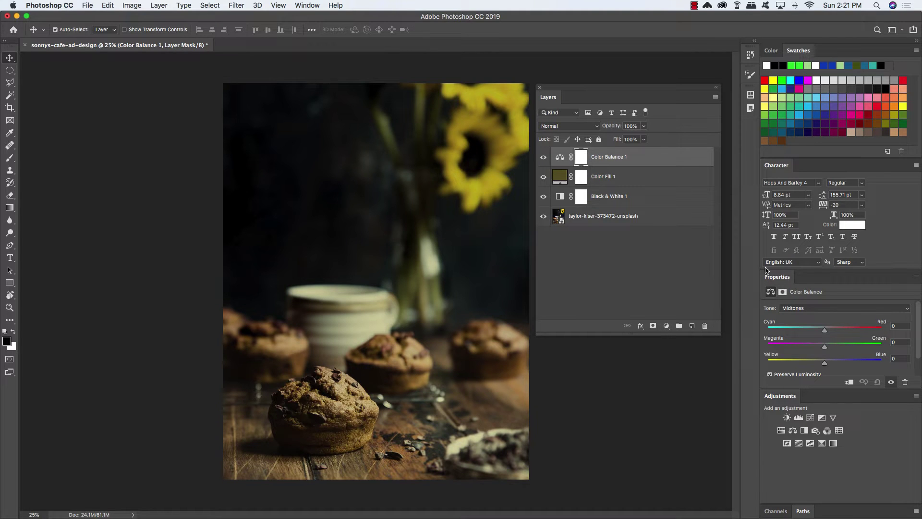
{"action": "left_click_drag", "start_coordinate": [777, 278], "coordinate": [255, 107]}
{"action": "left_click_drag", "start_coordinate": [242, 168], "coordinate": [250, 169]}
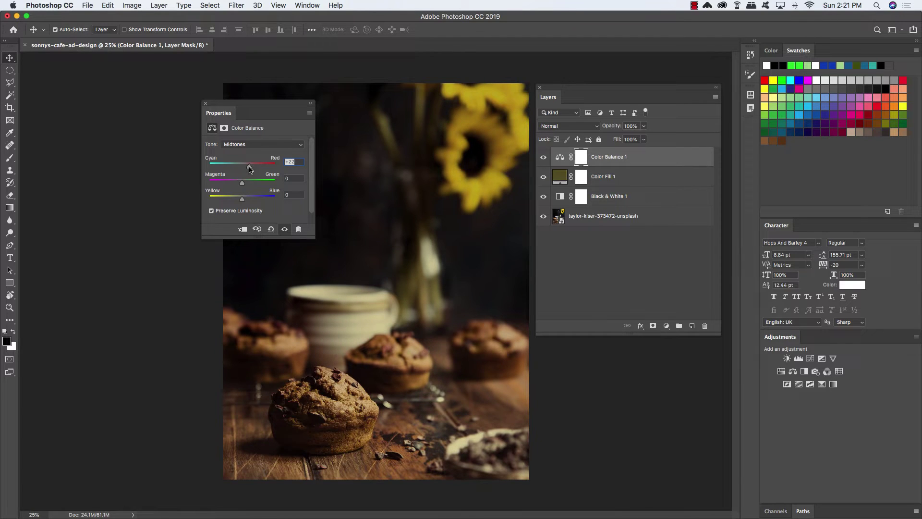
{"action": "left_click", "coordinate": [206, 104]}
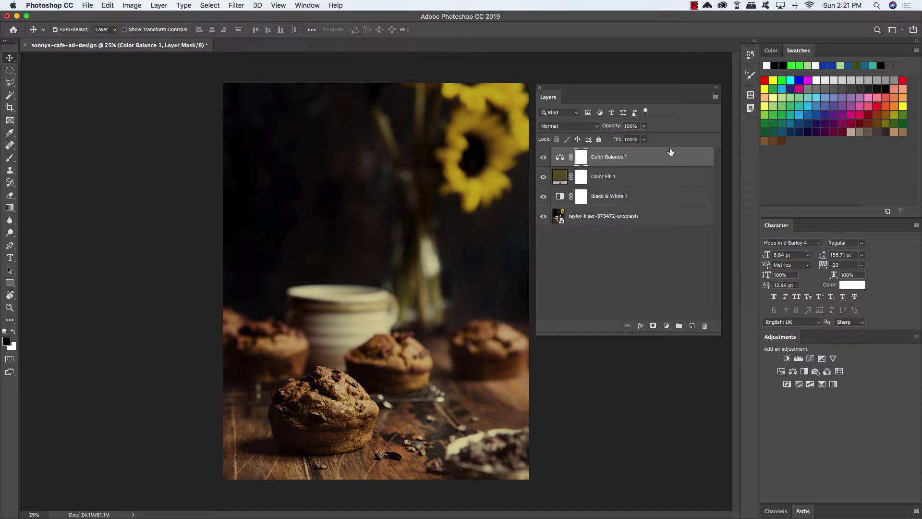
Step: Group the photo and its three adjustment and fill layers, and name the group BACKGROUND IMAGE
{"action": "left_click", "coordinate": [668, 222], "text": "shift"}
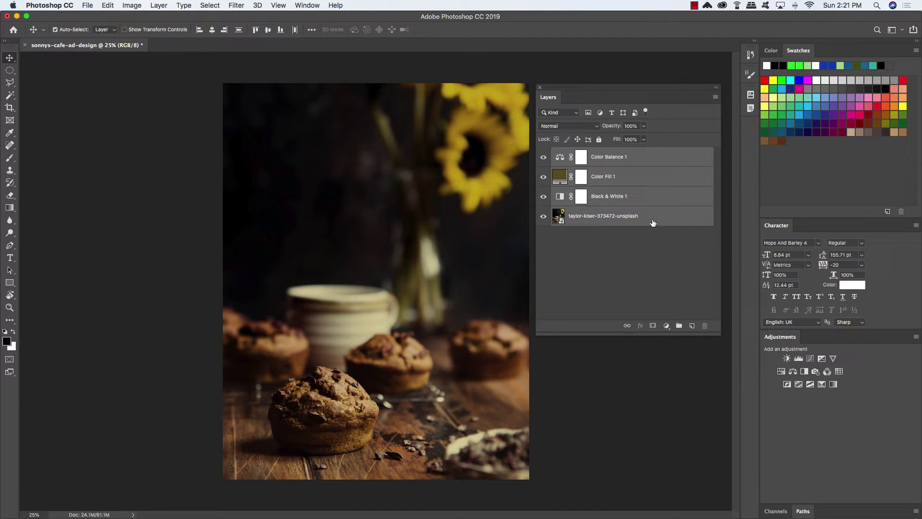
{"action": "key", "text": "super+g"}
{"action": "double_click", "coordinate": [582, 153]}
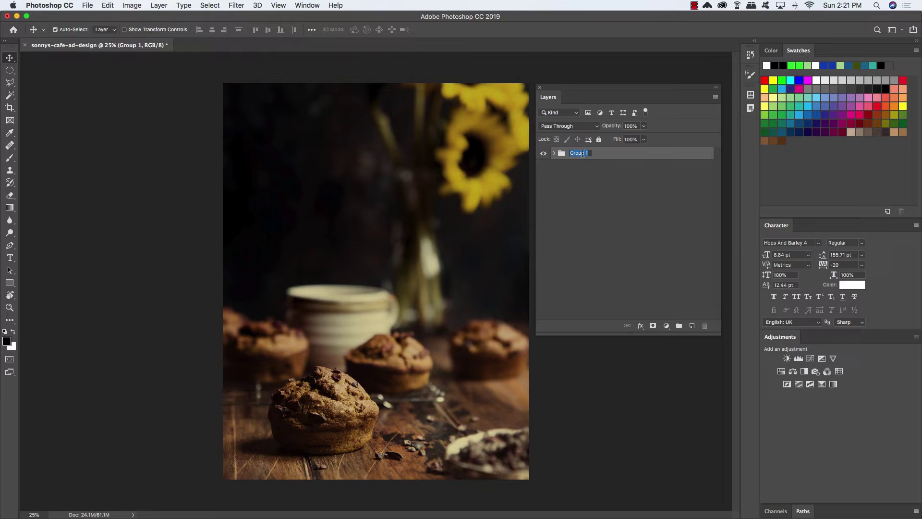
{"action": "type", "text": "BACKGROUND IMAGE"}
{"action": "key", "text": "Return"}
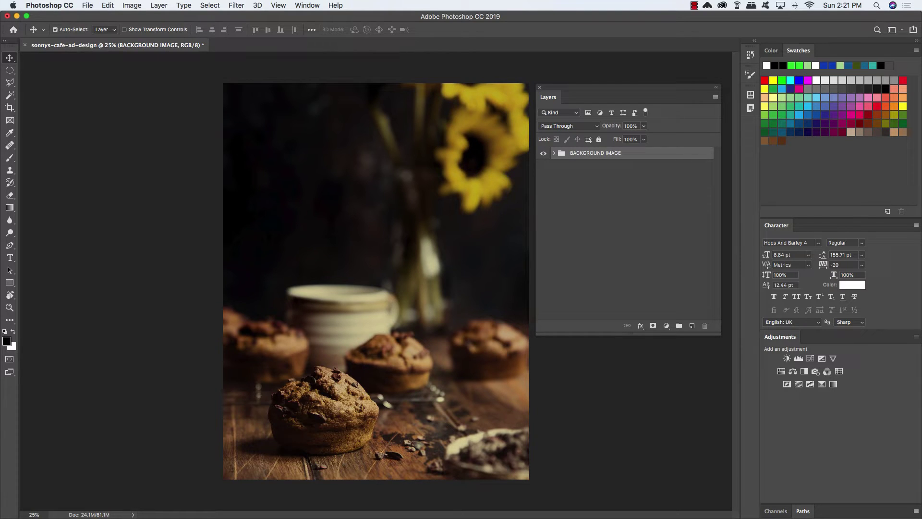
Step: On a new layer, draw a vertical black-to-transparent linear gradient from above the page down to about its middle
{"action": "left_click", "coordinate": [692, 326]}
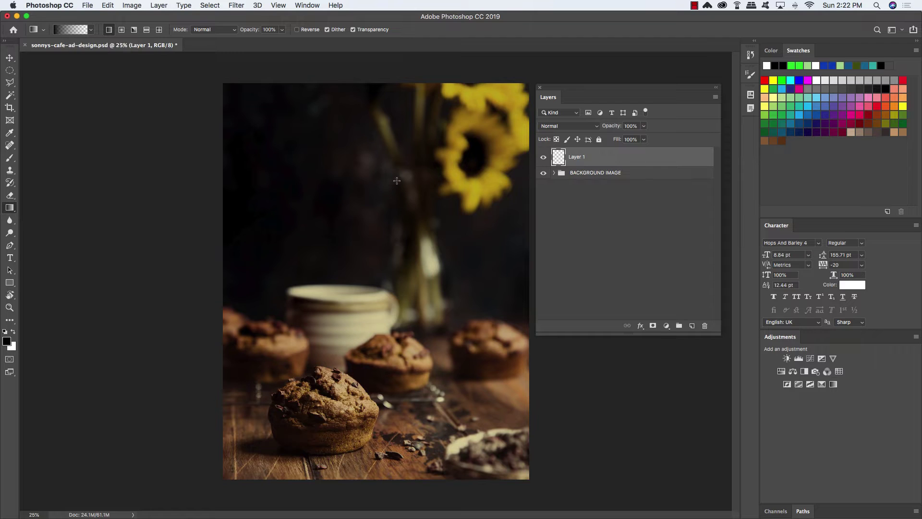
{"action": "key", "text": "super+minus"}
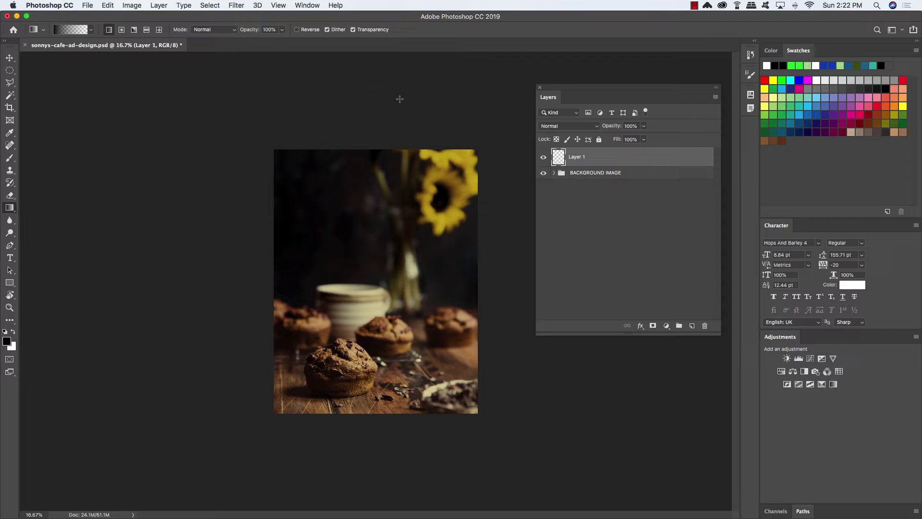
{"action": "left_click_drag", "start_coordinate": [372, 96], "coordinate": [378, 268]}
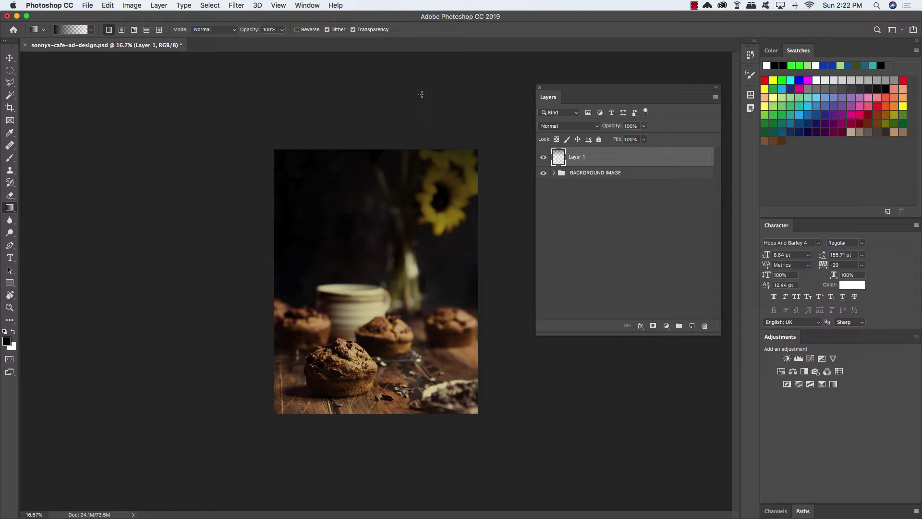
Step: Compare the photo with and without the dark gradient by toggling the gradient layer's visibility
{"action": "key", "text": "v"}
{"action": "left_click", "coordinate": [543, 158]}
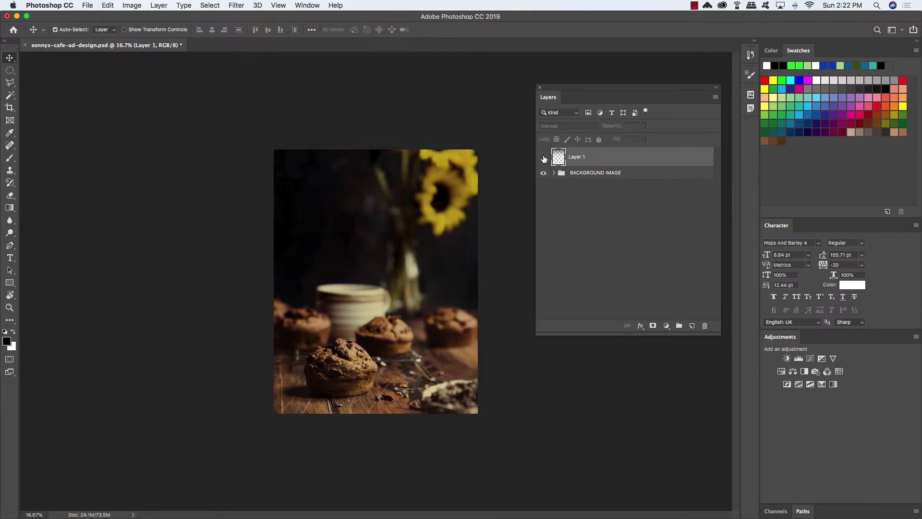
{"action": "left_click", "coordinate": [544, 158]}
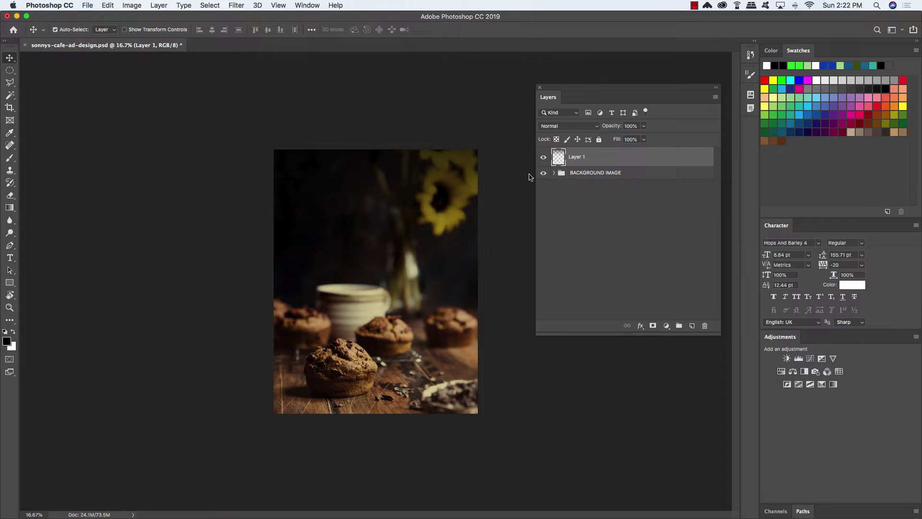
Step: Scale the gradient layer to about 112.7%, keeping its top edge in place so the fade reaches lower down the page
{"action": "key", "text": "ctrl+t"}
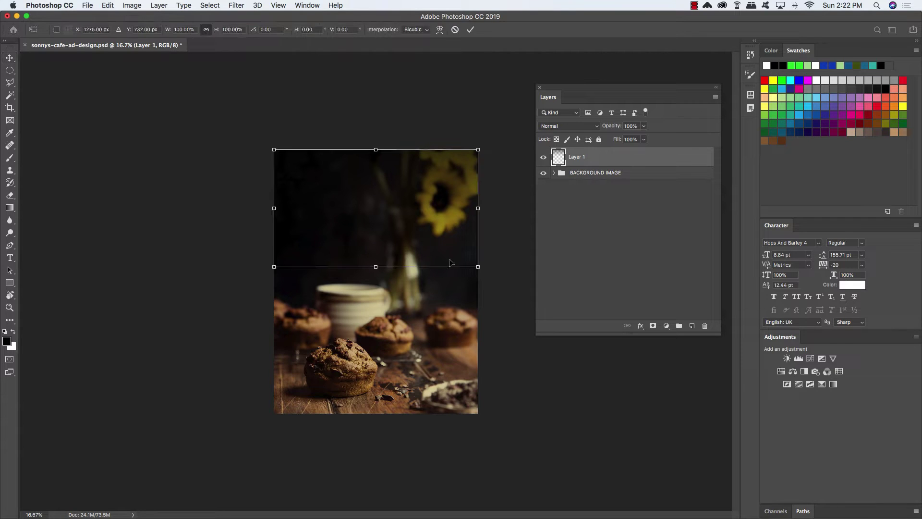
{"action": "left_click_drag", "start_coordinate": [375, 269], "coordinate": [375, 282]}
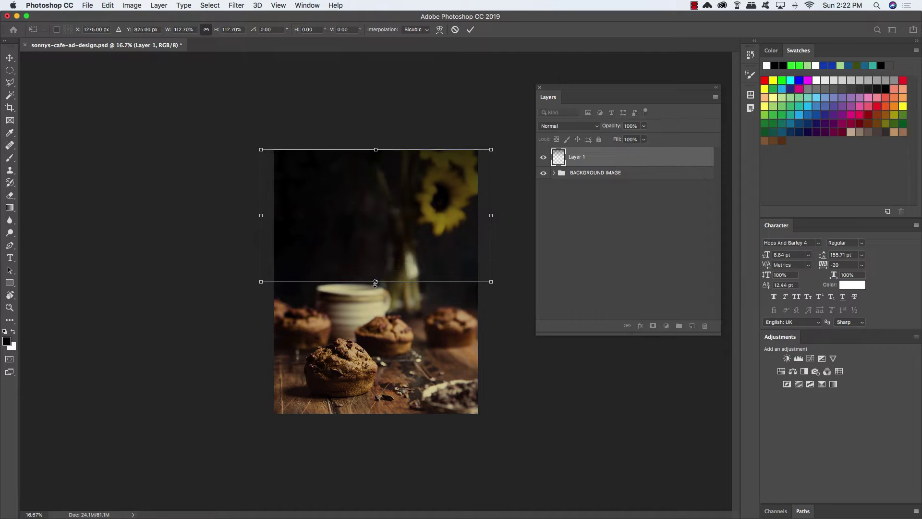
{"action": "key", "text": "Return"}
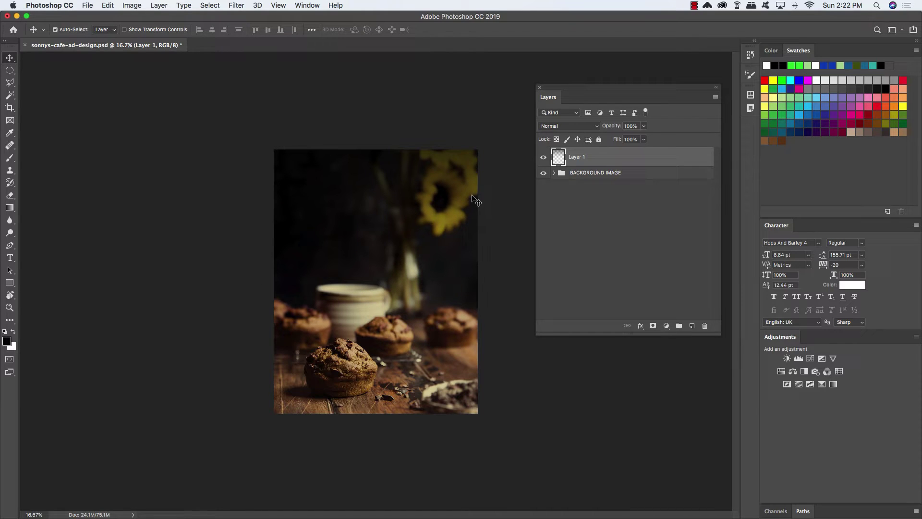
Step: Put the gradient layer in its own group named FADE and collapse the group
{"action": "key", "text": "super+g"}
{"action": "double_click", "coordinate": [575, 153]}
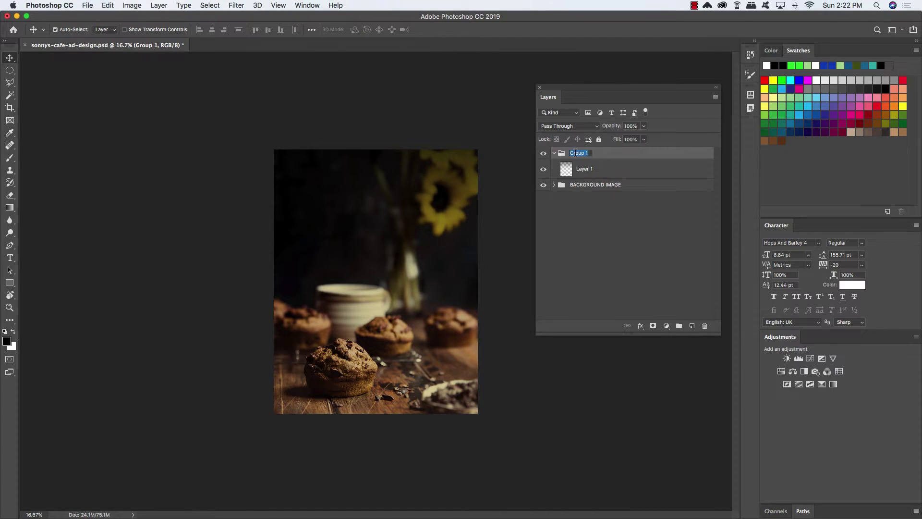
{"action": "type", "text": "FADE"}
{"action": "key", "text": "Return"}
{"action": "left_click", "coordinate": [554, 153]}
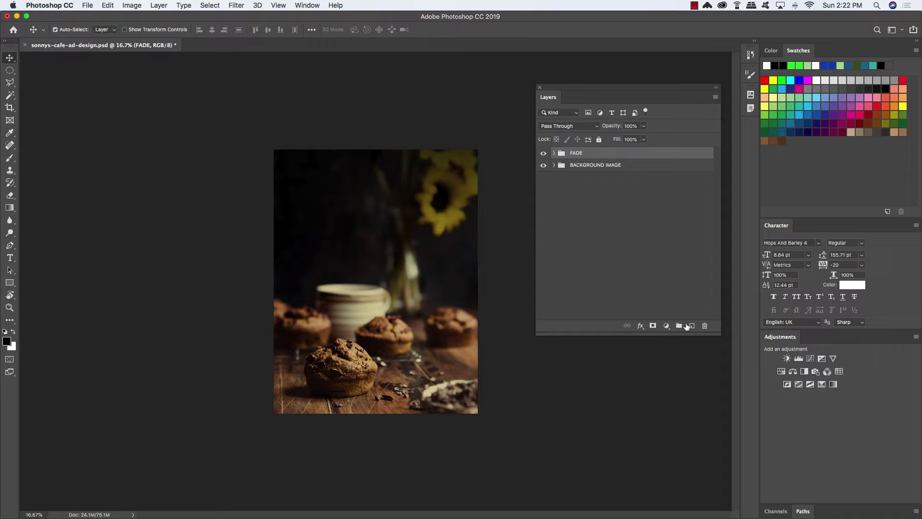
Step: Add a white text layer reading SONNY'S CAFE on two lines in Hops And Barley 4 on the upper part of the page
{"action": "left_click", "coordinate": [692, 326]}
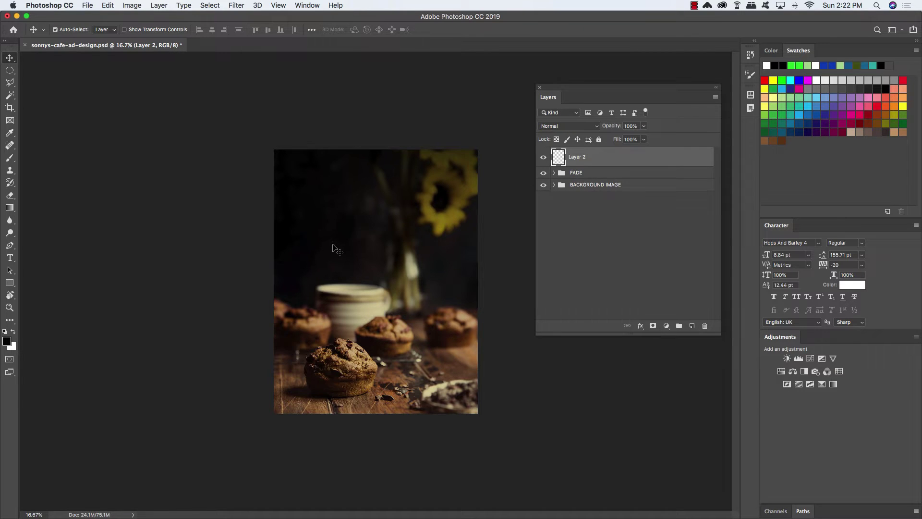
{"action": "key", "text": "x"}
{"action": "key", "text": "t"}
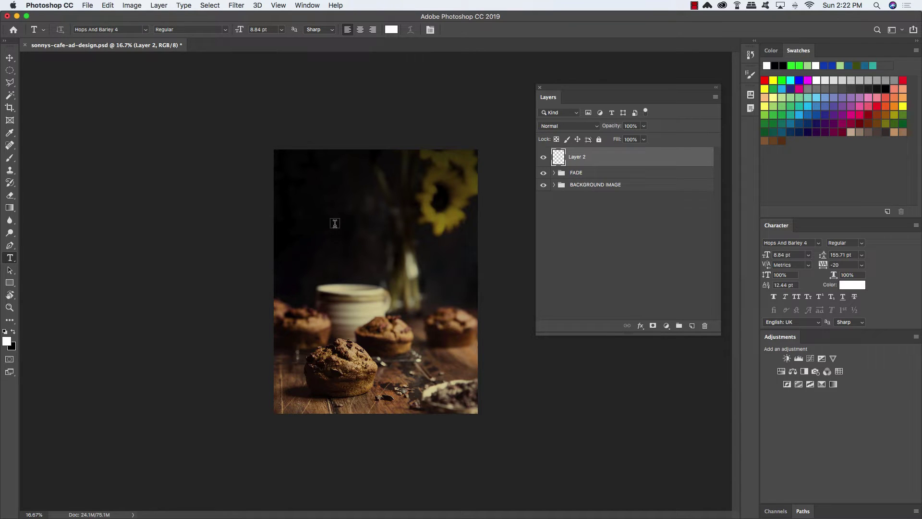
{"action": "left_click", "coordinate": [338, 220]}
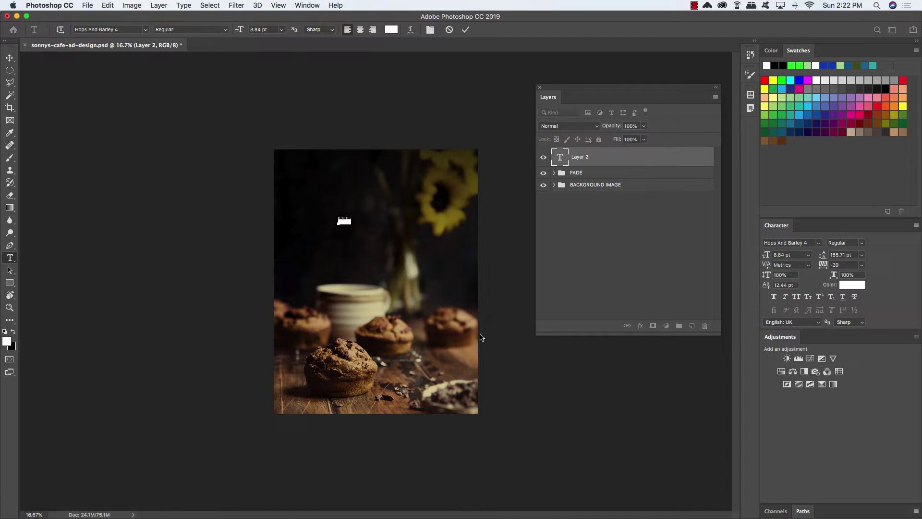
{"action": "key", "text": "BackSpace"}
{"action": "left_click", "coordinate": [10, 58]}
Step: Select the whole title text for editing, display the paragraph settings, and undock the character settings beside the canvas
{"action": "key", "text": "super+equal"}
{"action": "key", "text": "super+equal"}
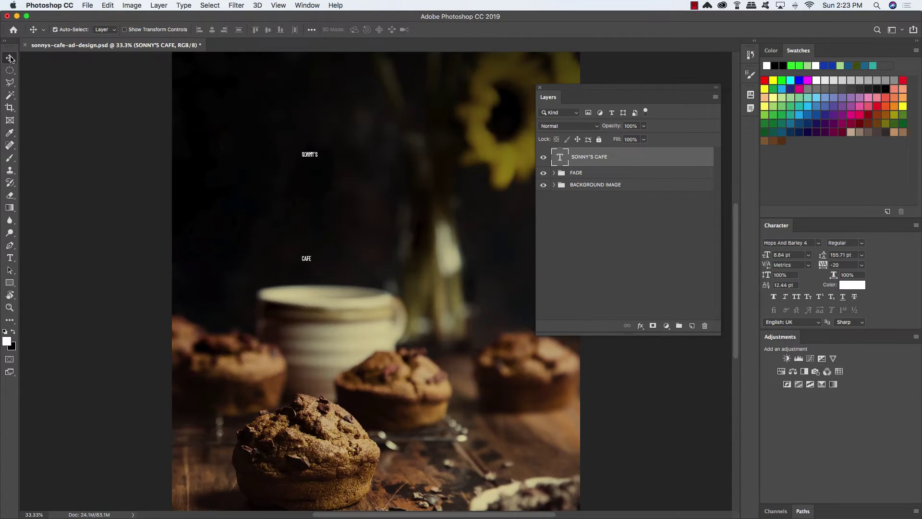
{"action": "key", "text": "t"}
{"action": "left_click", "coordinate": [311, 152]}
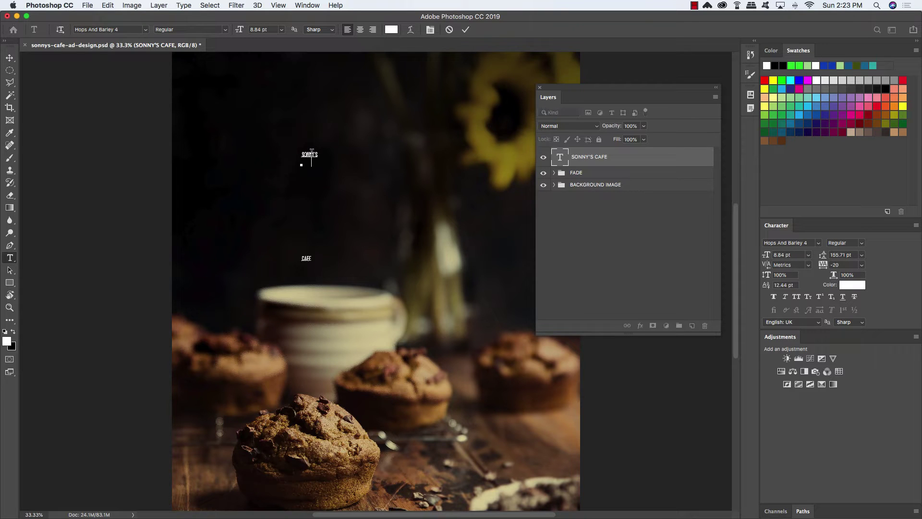
{"action": "key", "text": "super+a"}
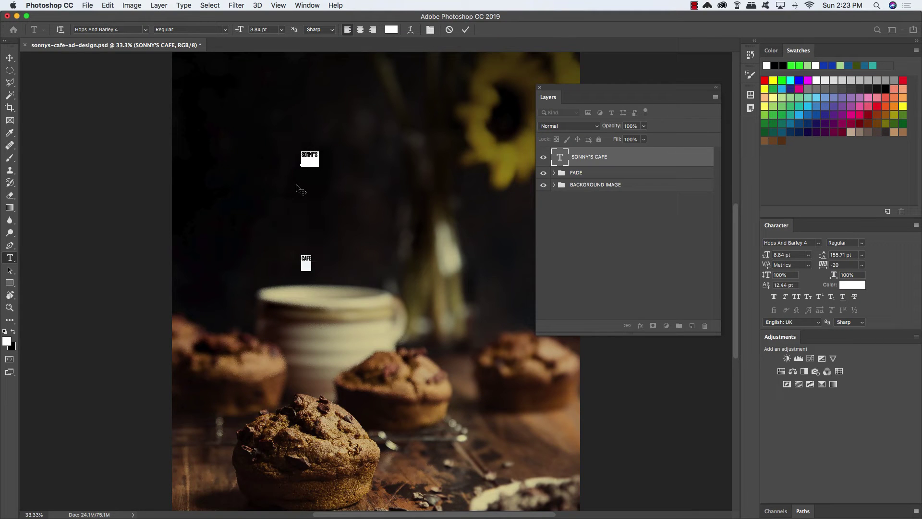
{"action": "left_click", "coordinate": [312, 5]}
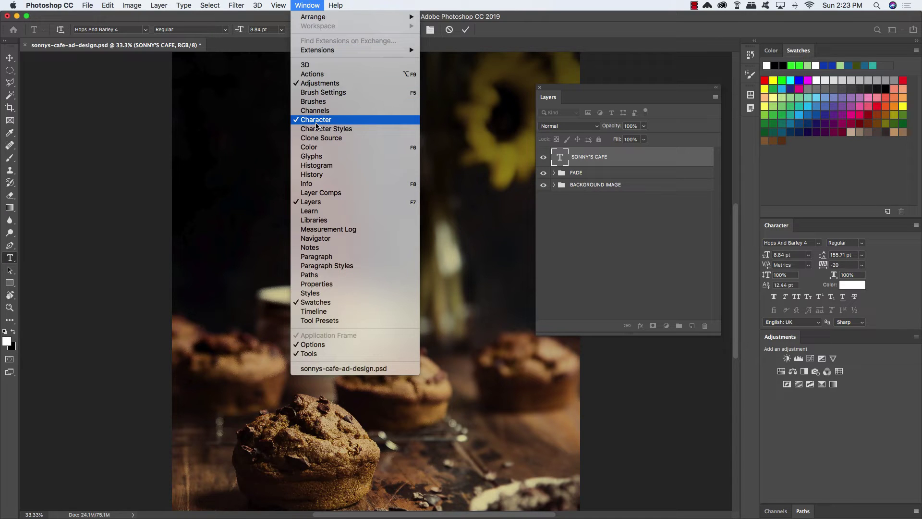
{"action": "left_click", "coordinate": [316, 260]}
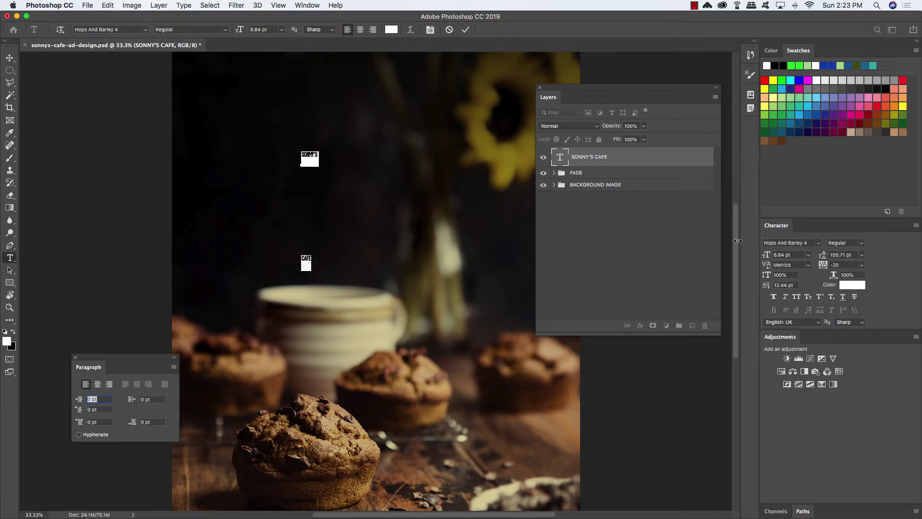
{"action": "left_click_drag", "start_coordinate": [777, 226], "coordinate": [149, 141]}
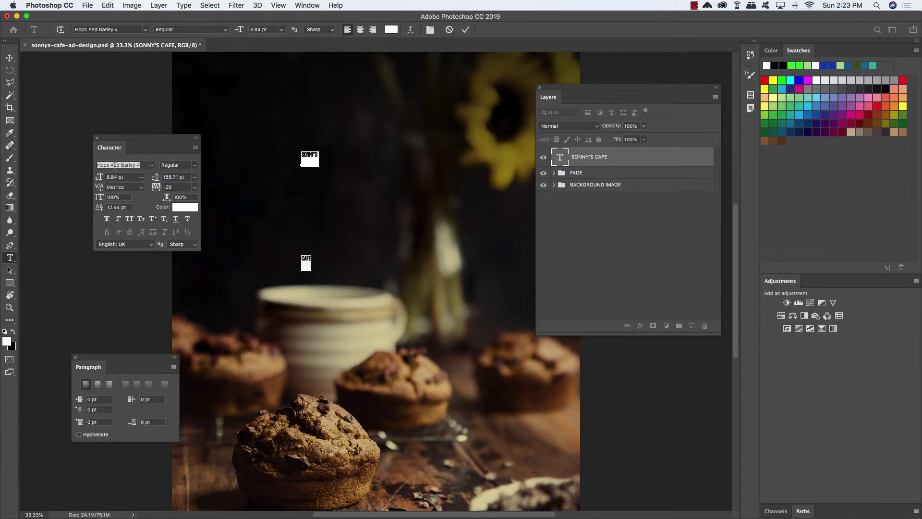
Step: Set the SONNY'S CAFE text's font size to 165 pt
{"action": "left_click", "coordinate": [128, 164]}
{"action": "scroll", "coordinate": [128, 177], "scroll_direction": "down", "scroll_amount": 1}
{"action": "left_click", "coordinate": [126, 177]}
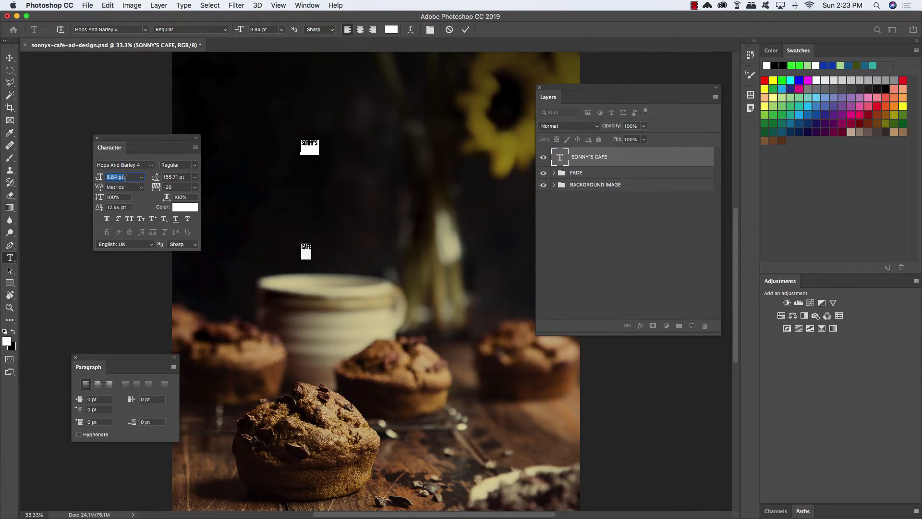
{"action": "type", "text": "9"}
{"action": "key", "text": "Return"}
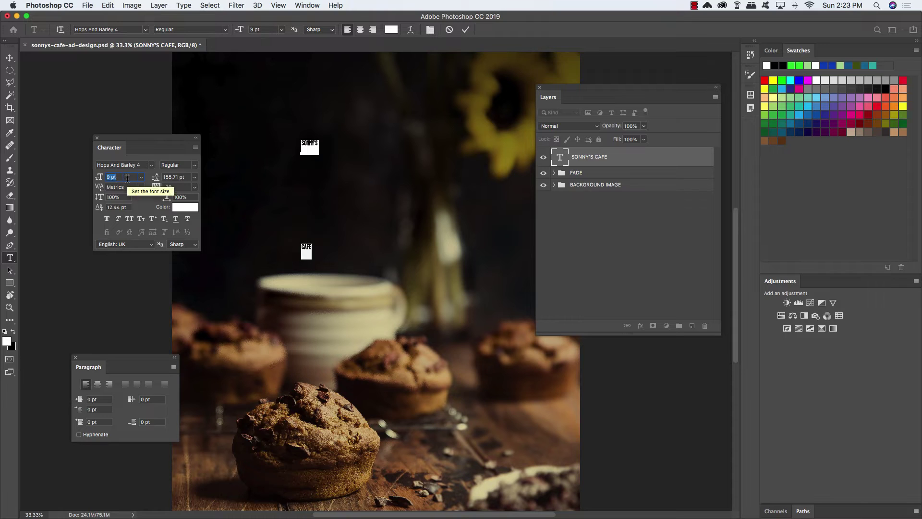
{"action": "type", "text": "165"}
{"action": "key", "text": "Return"}
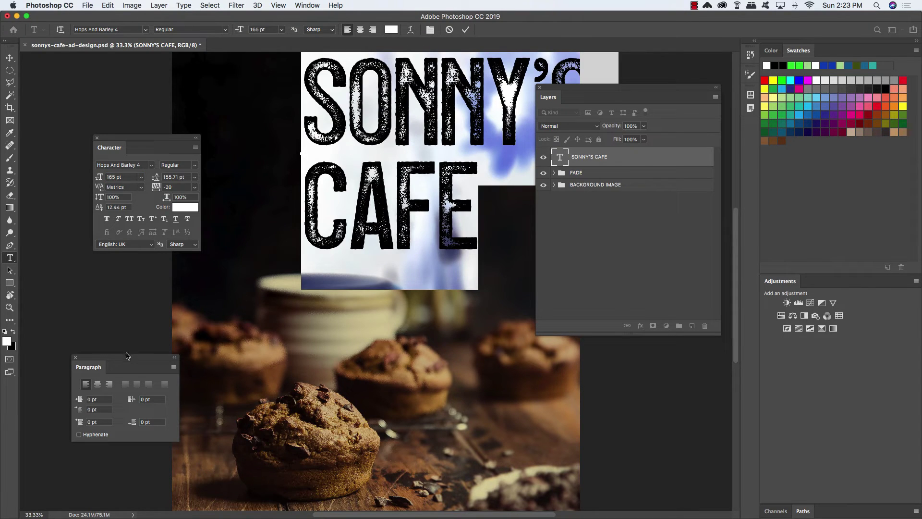
Step: Center-align the SONNY'S CAFE text and move it to the middle of the page
{"action": "left_click_drag", "start_coordinate": [128, 355], "coordinate": [151, 259]}
{"action": "left_click", "coordinate": [121, 287]}
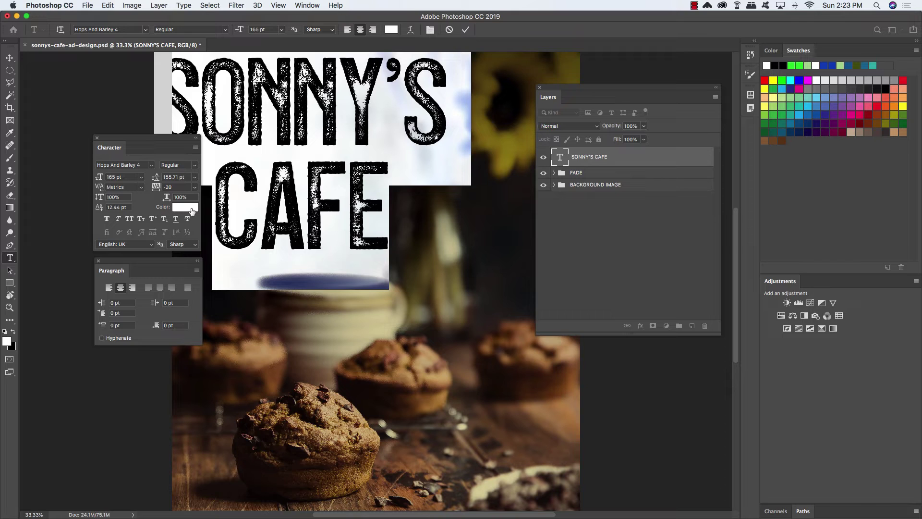
{"action": "left_click", "coordinate": [11, 57]}
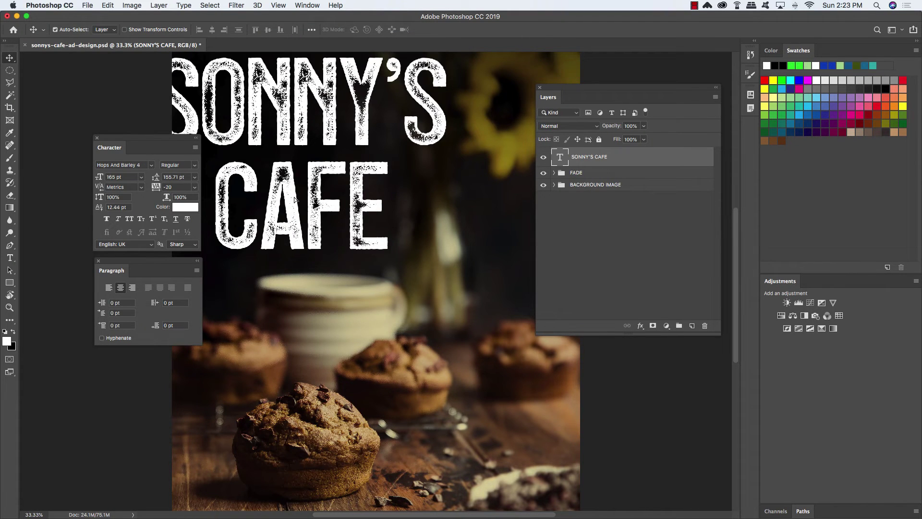
{"action": "left_click_drag", "start_coordinate": [283, 185], "coordinate": [361, 272]}
{"action": "key", "text": "super+minus"}
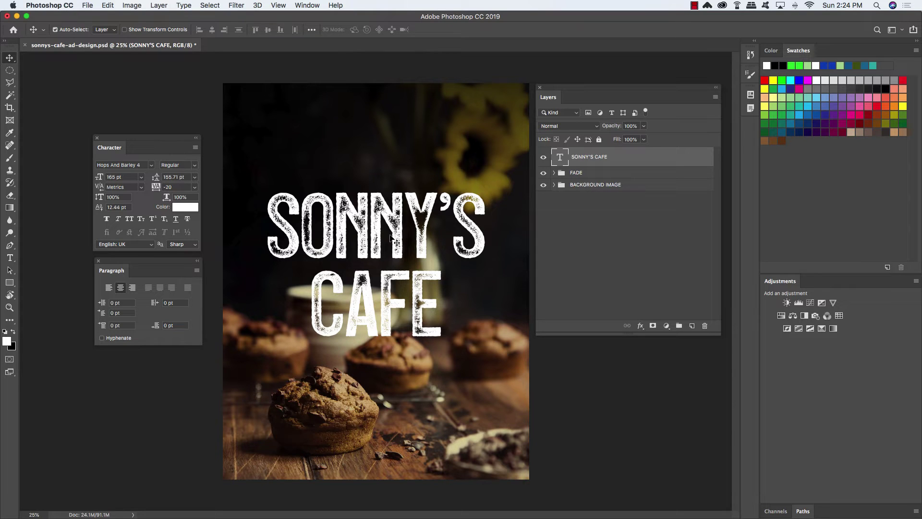
Step: Set the leading of both lines of the SONNY'S CAFE title to 145 pt
{"action": "double_click", "coordinate": [389, 253]}
{"action": "double_click", "coordinate": [342, 266]}
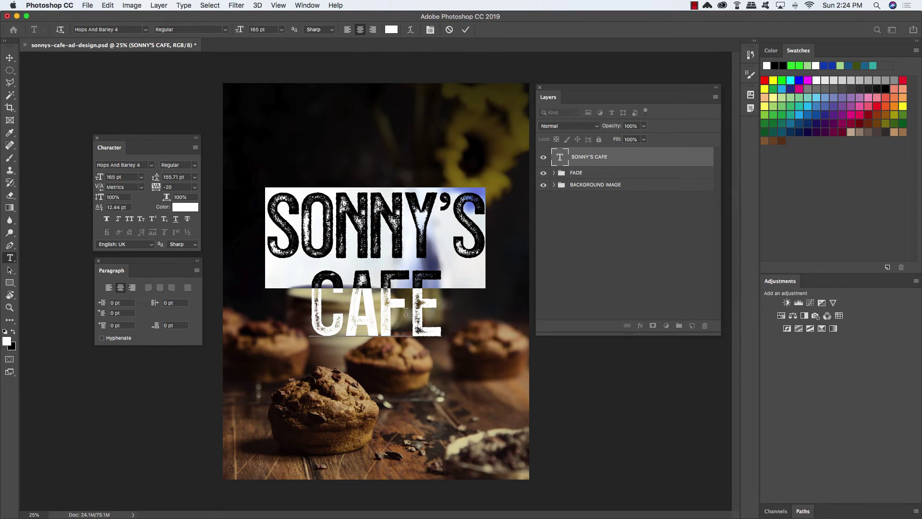
{"action": "left_click", "coordinate": [409, 302]}
{"action": "left_click_drag", "start_coordinate": [435, 307], "coordinate": [260, 219]}
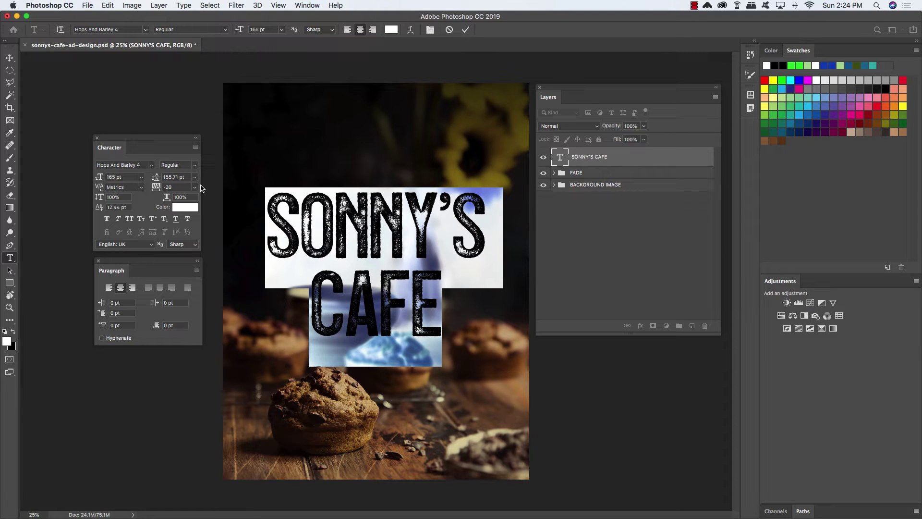
{"action": "left_click", "coordinate": [187, 177]}
{"action": "type", "text": "14"}
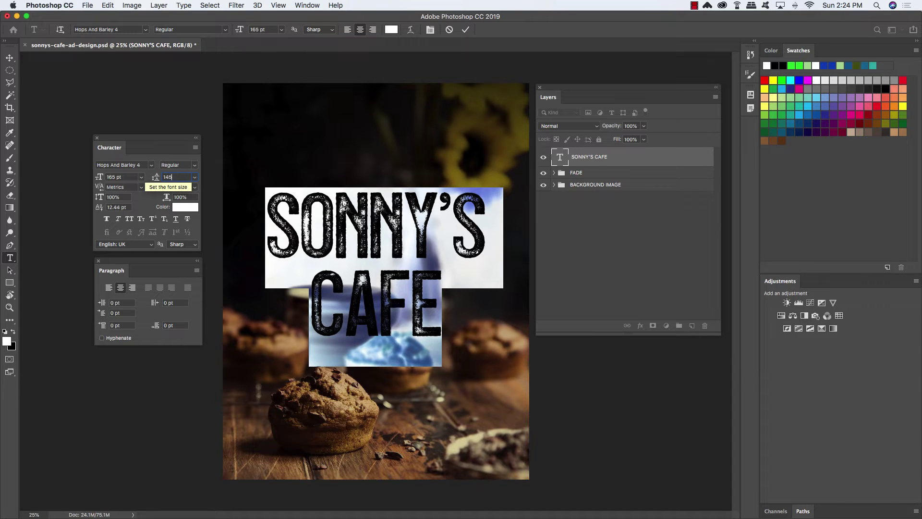
{"action": "type", "text": "5"}
{"action": "key", "text": "Return"}
{"action": "left_click", "coordinate": [9, 57]}
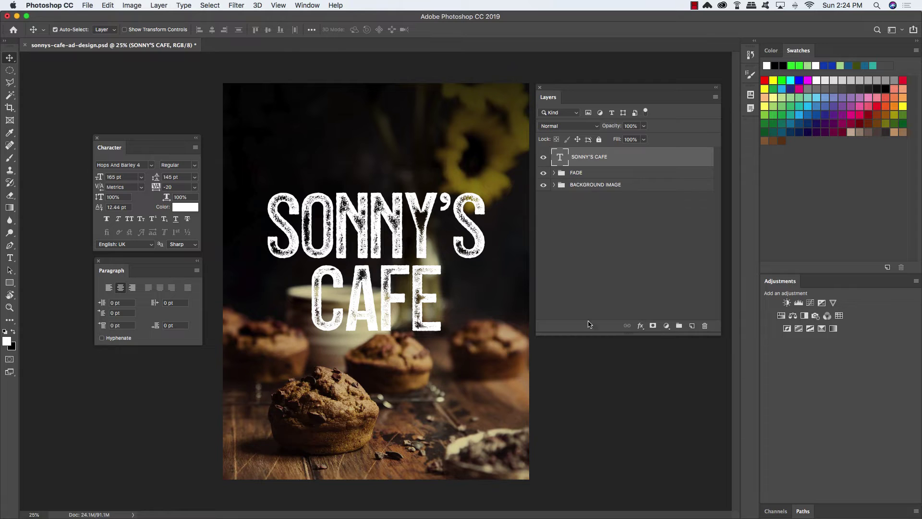
Step: Add a new text layer above the SONNY'S CAFE title reading FRESHLY BAKED GOODS
{"action": "left_click", "coordinate": [691, 326]}
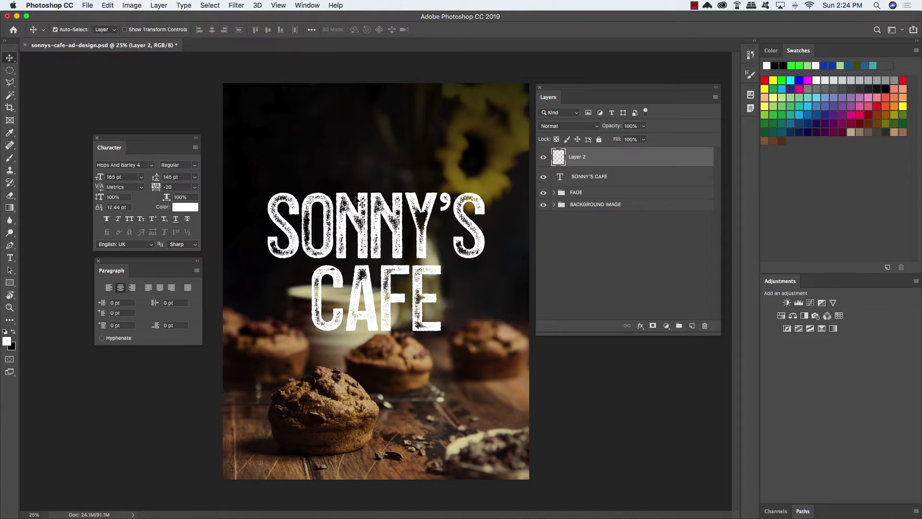
{"action": "key", "text": "t"}
{"action": "left_click", "coordinate": [359, 174]}
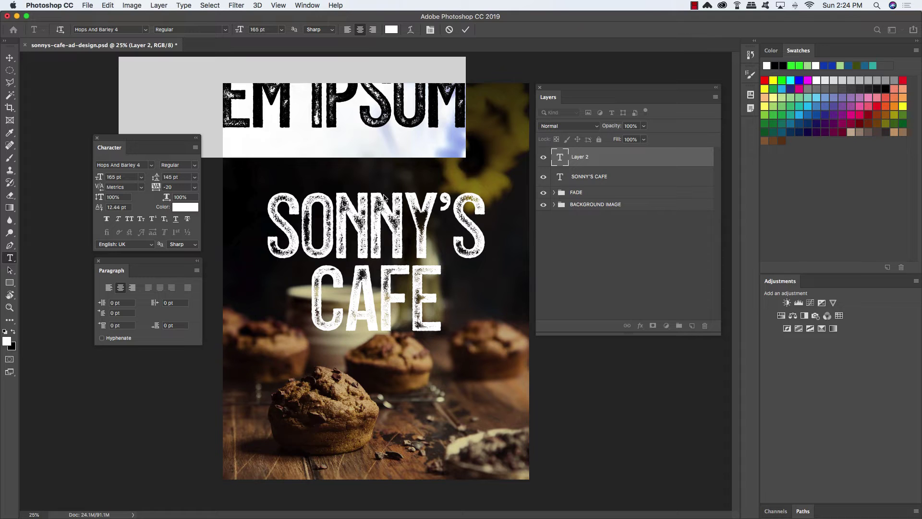
{"action": "type", "text": "FRESH"}
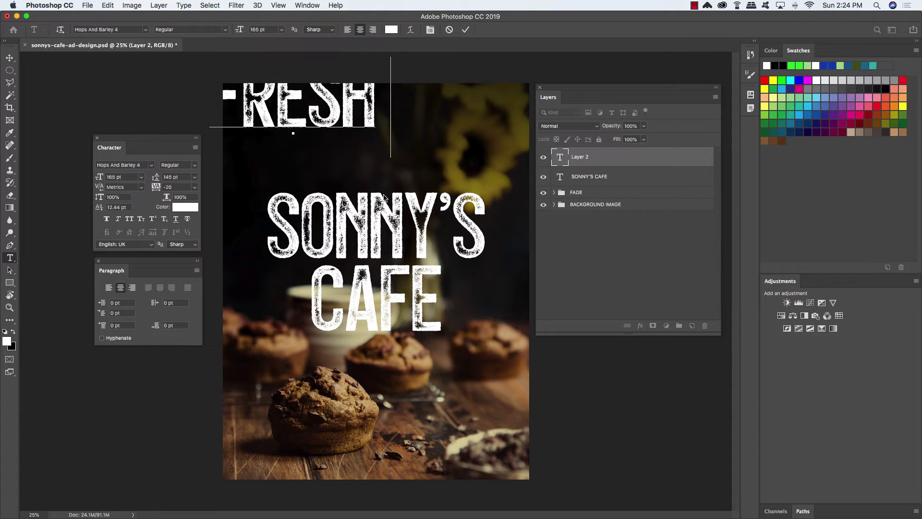
{"action": "type", "text": "LY BAKED GOODS"}
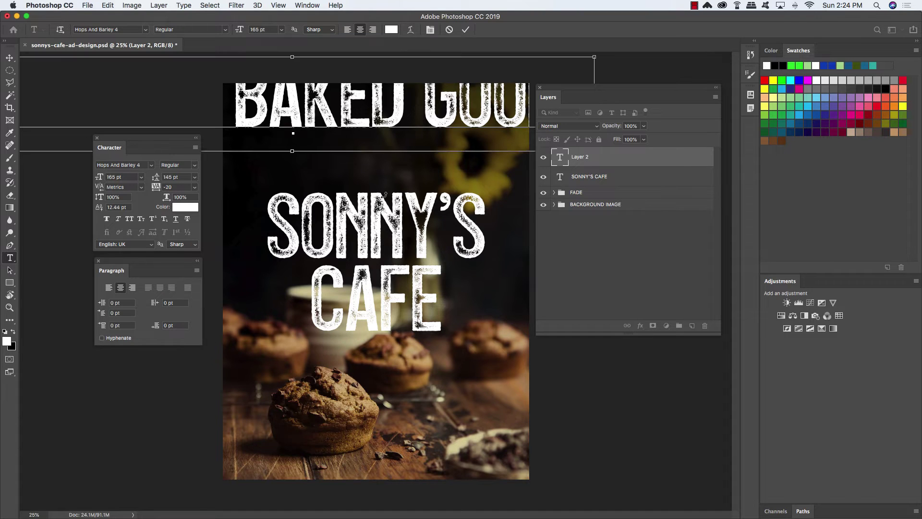
Step: Set the whole FRESHLY BAKED GOODS text in Avenir Heavy at 18 pt
{"action": "key", "text": "super+a"}
{"action": "left_click", "coordinate": [139, 164]}
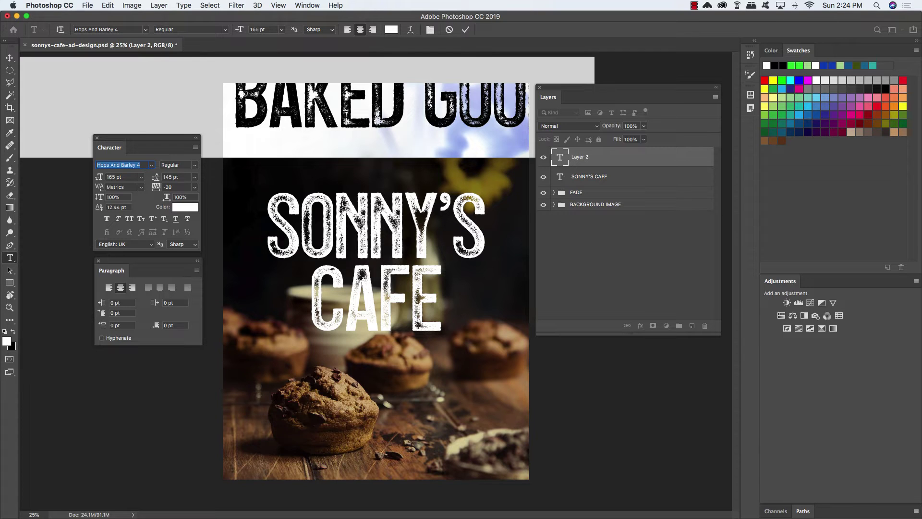
{"action": "type", "text": "a"}
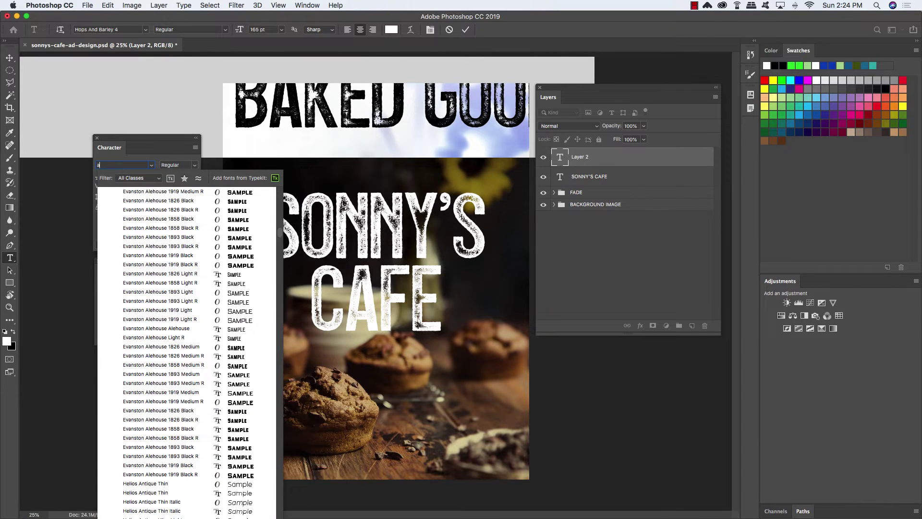
{"action": "type", "text": "venir"}
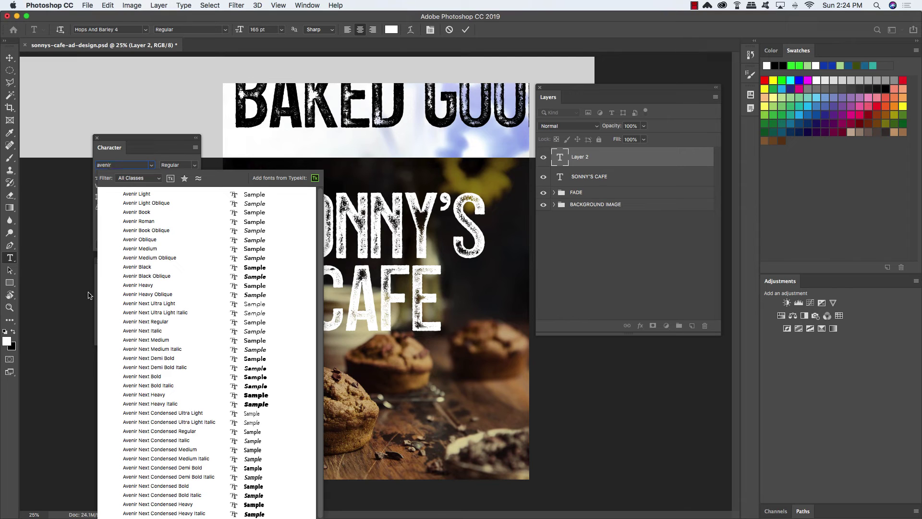
{"action": "left_click", "coordinate": [154, 285]}
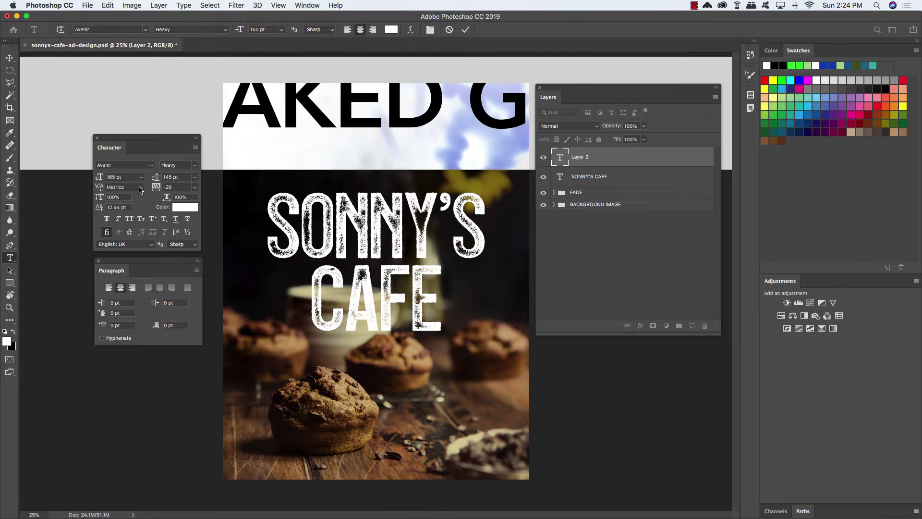
{"action": "left_click", "coordinate": [97, 177]}
{"action": "type", "text": "18"}
{"action": "key", "text": "Return"}
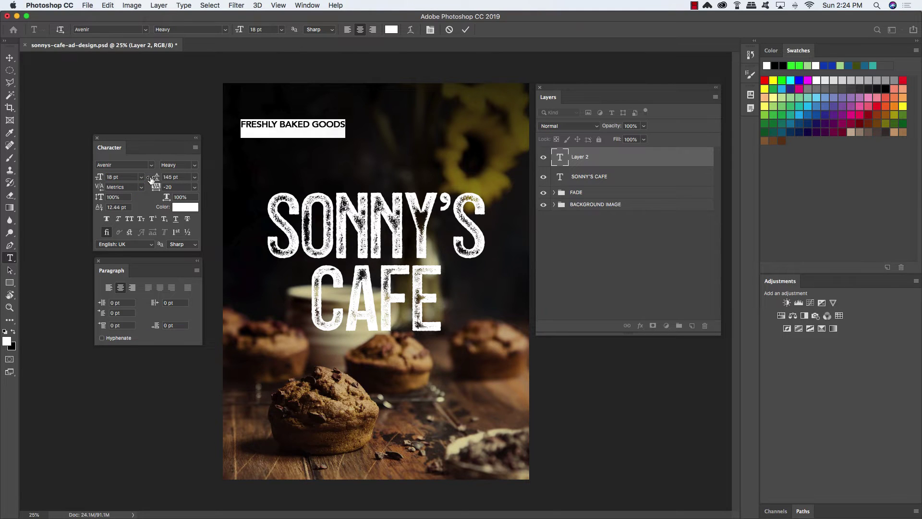
Step: Set the FRESHLY BAKED GOODS tracking to 400 and move the line so it sits centered just above SONNY'S
{"action": "left_click", "coordinate": [182, 189]}
{"action": "type", "text": "400"}
{"action": "key", "text": "Return"}
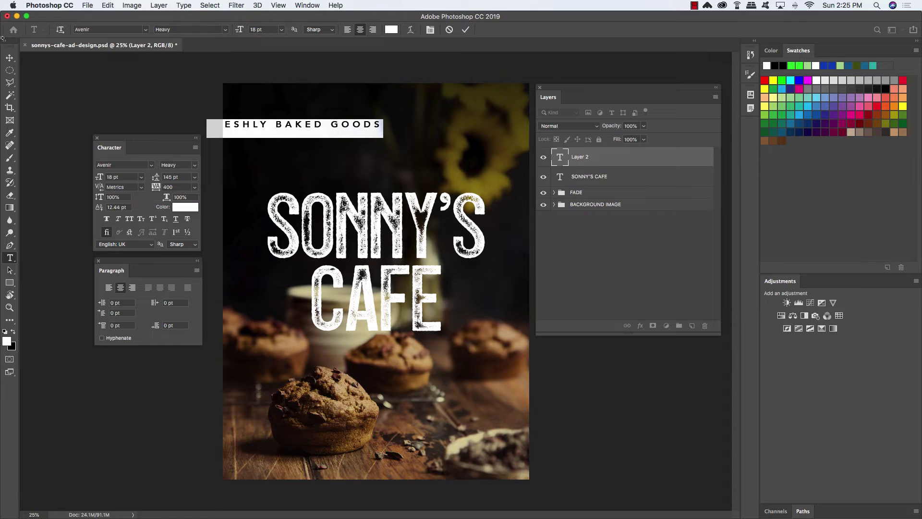
{"action": "left_click", "coordinate": [9, 57]}
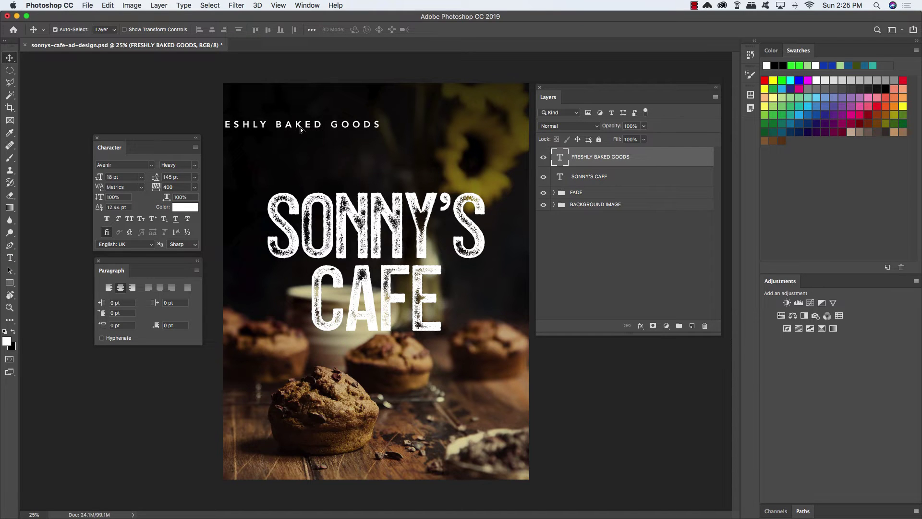
{"action": "left_click_drag", "start_coordinate": [300, 129], "coordinate": [382, 174]}
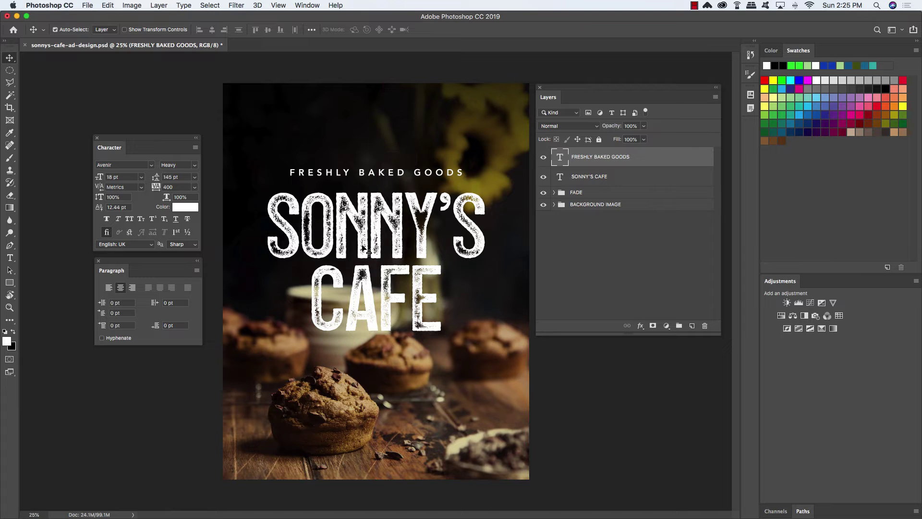
Step: Warp the FRESHLY BAKED GOODS text into a horizontal Arc with a 40% bend
{"action": "key", "text": "t"}
{"action": "left_click", "coordinate": [345, 172]}
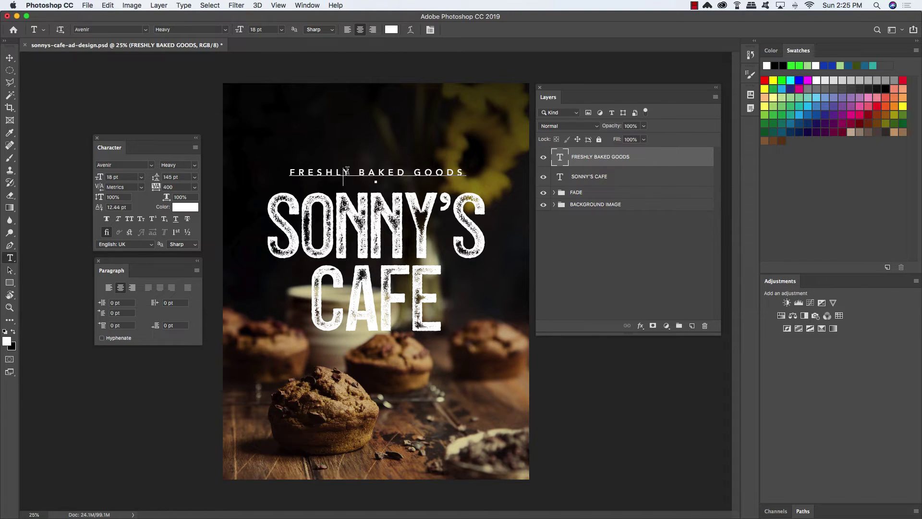
{"action": "key", "text": "super+a"}
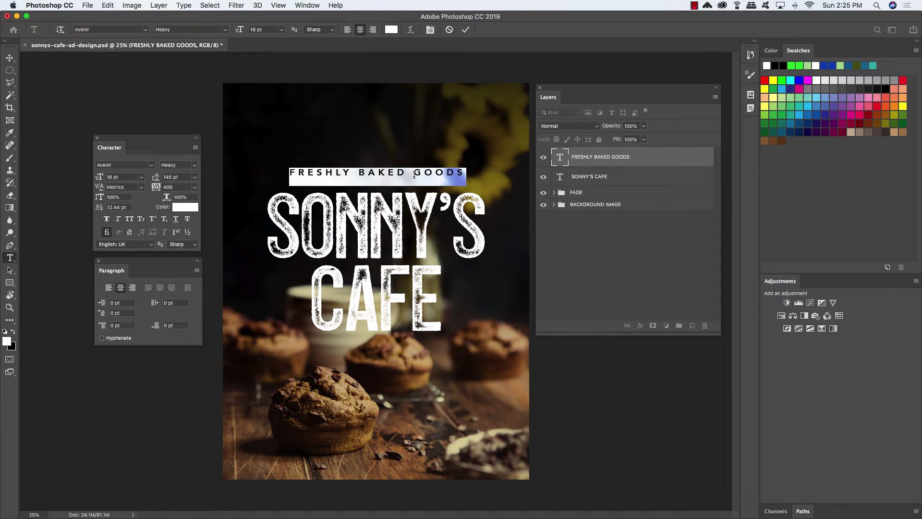
{"action": "left_click", "coordinate": [411, 35]}
{"action": "left_click_drag", "start_coordinate": [375, 138], "coordinate": [331, 262]}
{"action": "left_click", "coordinate": [315, 277]}
{"action": "left_click", "coordinate": [311, 290]}
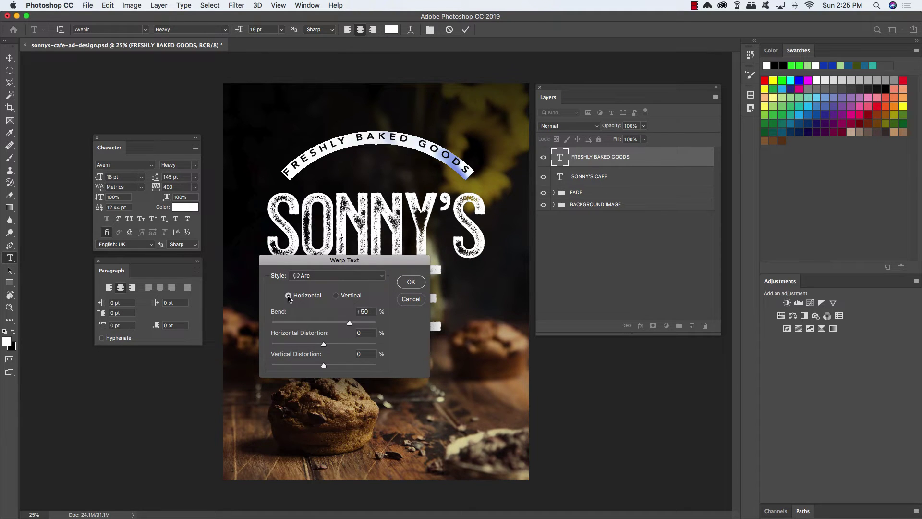
{"action": "double_click", "coordinate": [370, 312]}
{"action": "type", "text": "40"}
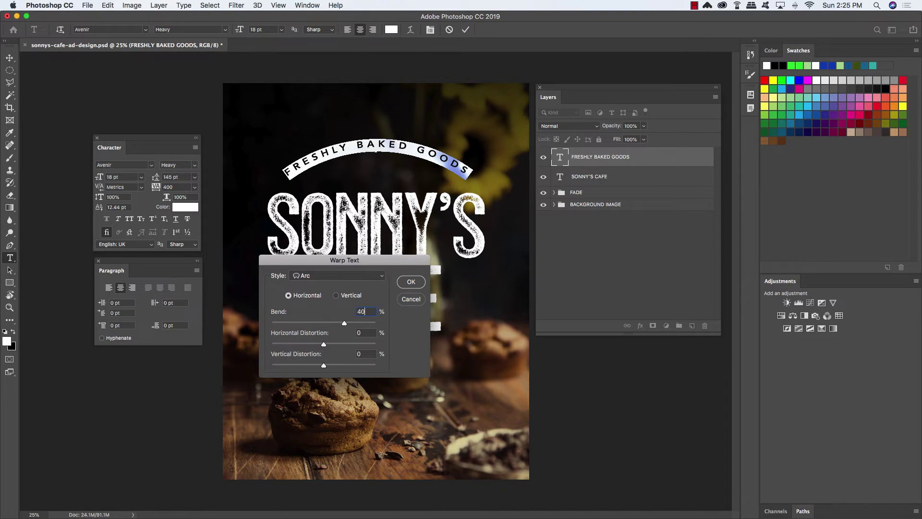
{"action": "key", "text": "Return"}
{"action": "left_click", "coordinate": [10, 58]}
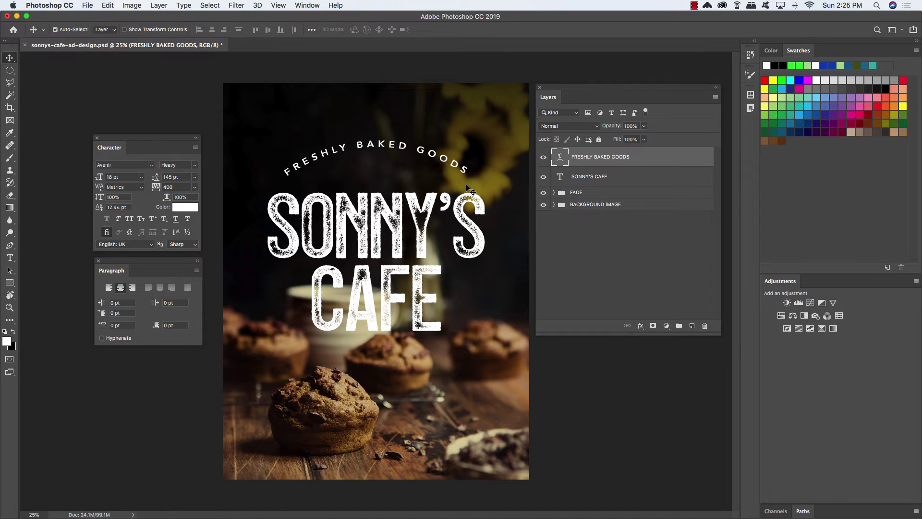
Step: Duplicate the arched FRESHLY BAKED GOODS layer and move the copy straight down about 1917 px, below CAFE
{"action": "key", "text": "super"}
{"action": "key", "text": "super+j"}
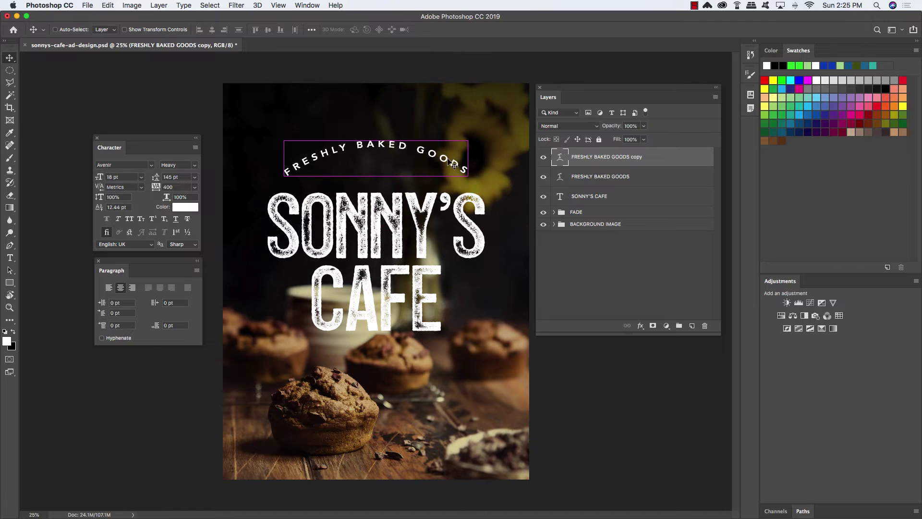
{"action": "key", "text": "super+t"}
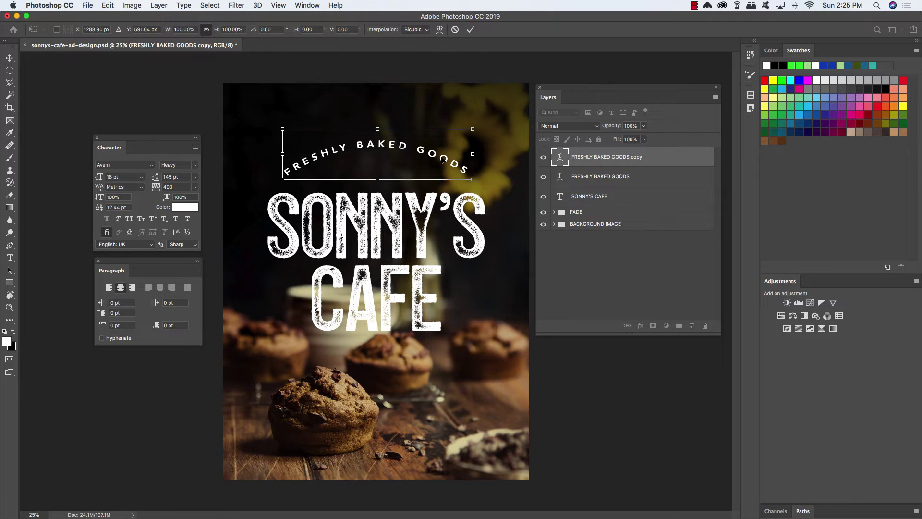
{"action": "left_click_drag", "start_coordinate": [443, 160], "coordinate": [427, 387]}
{"action": "key", "text": "Return"}
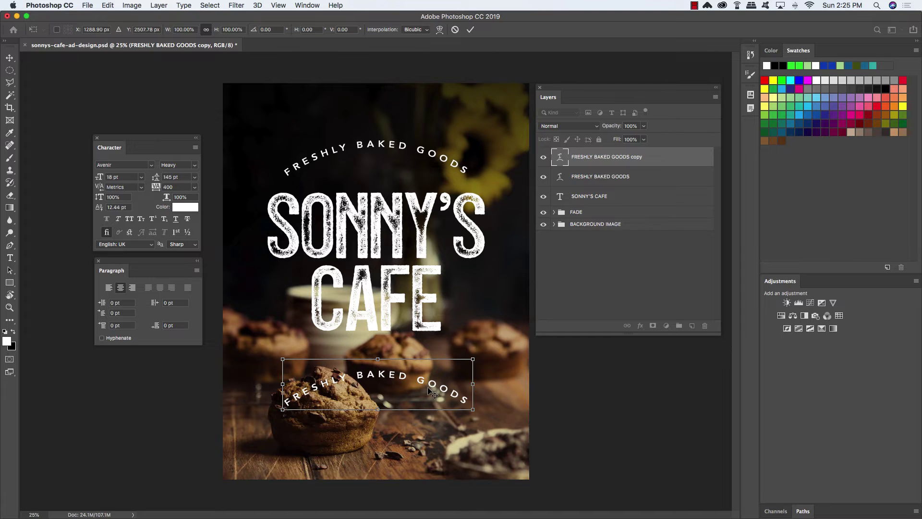
Step: Straighten the duplicated FRESHLY BAKED GOODS text by setting its warp bend to 0%
{"action": "key", "text": "t"}
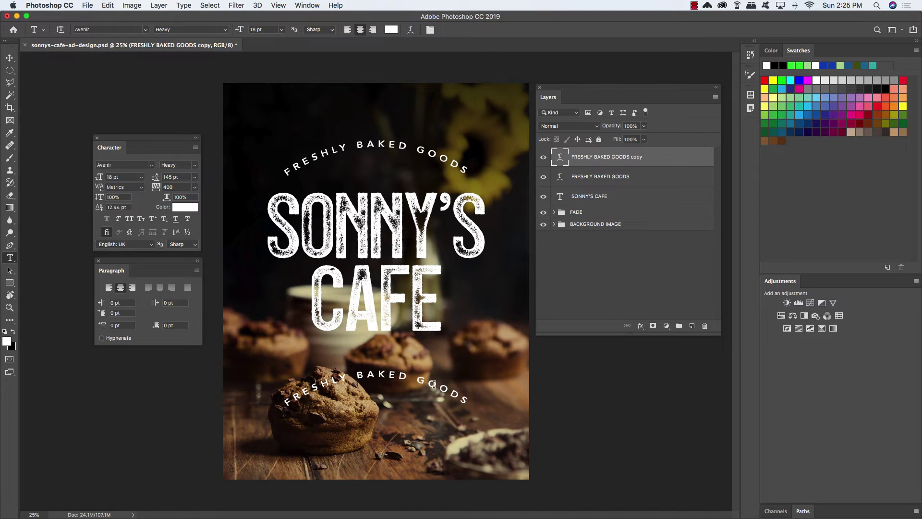
{"action": "triple_click", "coordinate": [433, 383]}
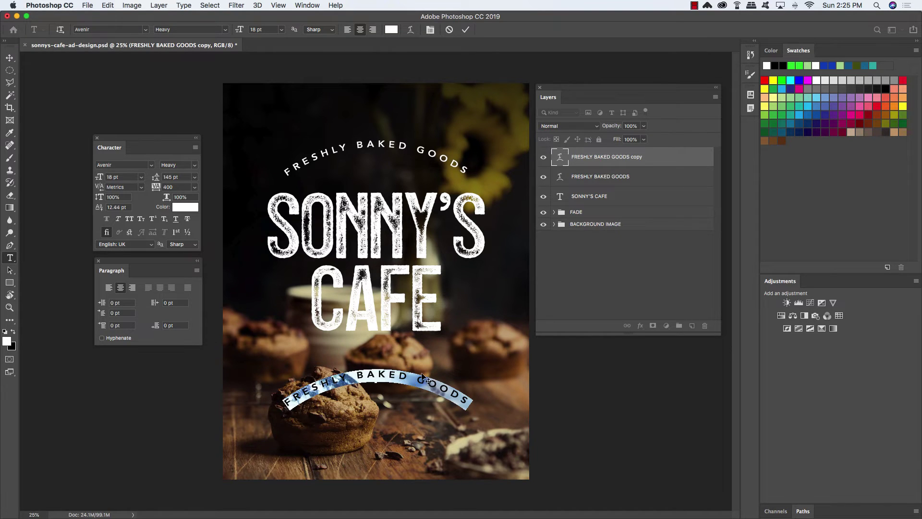
{"action": "left_click", "coordinate": [411, 31]}
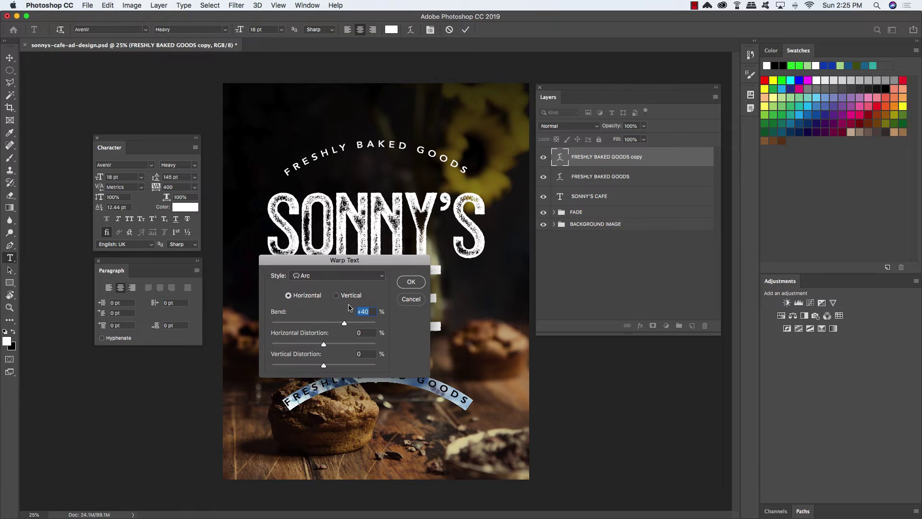
{"action": "type", "text": "0"}
{"action": "key", "text": "Return"}
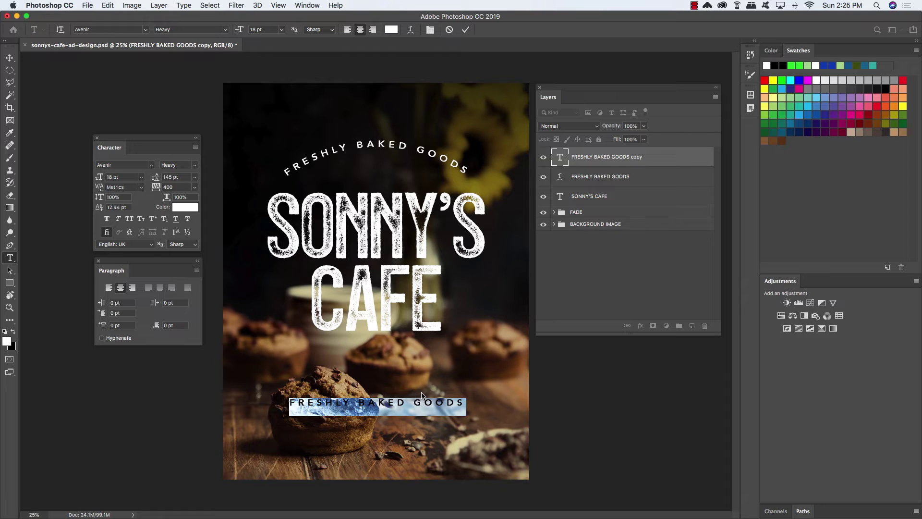
Step: Replace the duplicated line's text with ESTD 1984
{"action": "key", "text": "BackSpace"}
{"action": "type", "text": "ESTD"}
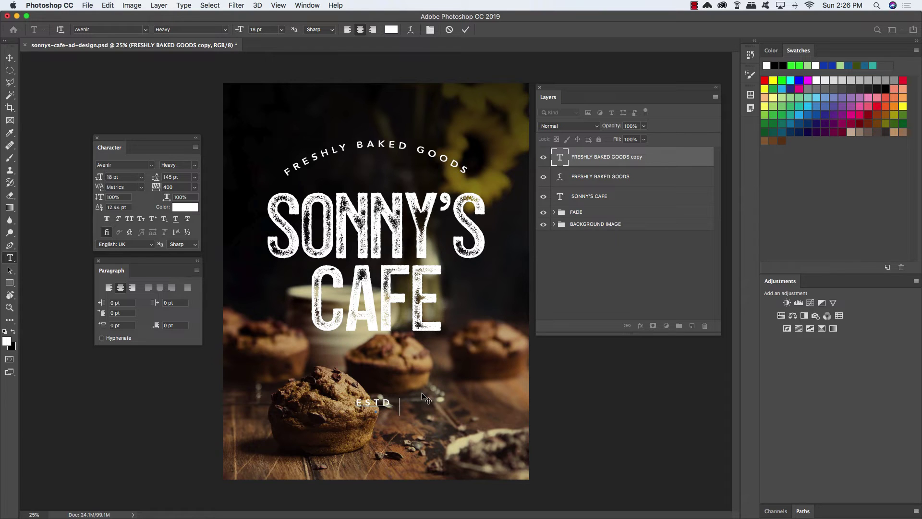
{"action": "type", "text": " 1984"}
Step: Set the ESTD 1984 text to a 12 pt font size with 940 tracking
{"action": "key", "text": "super+a"}
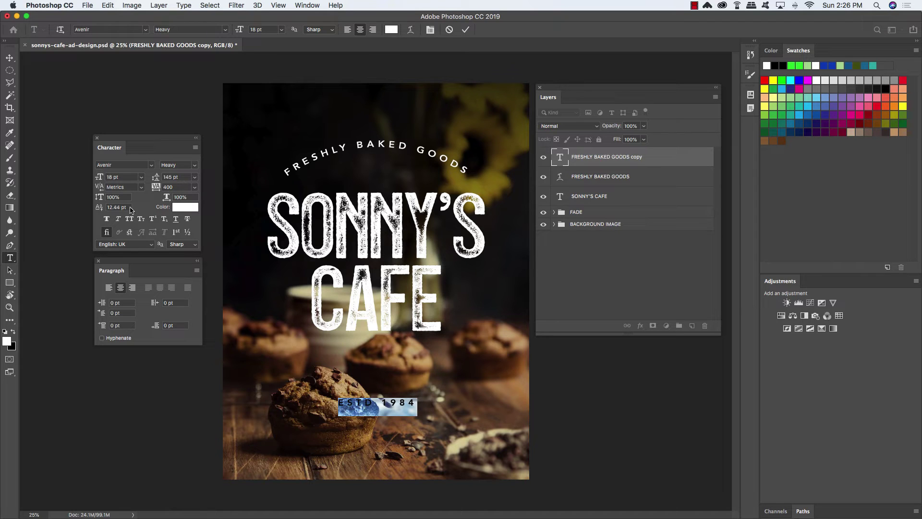
{"action": "left_click", "coordinate": [125, 177]}
{"action": "type", "text": "12"}
{"action": "key", "text": "Return"}
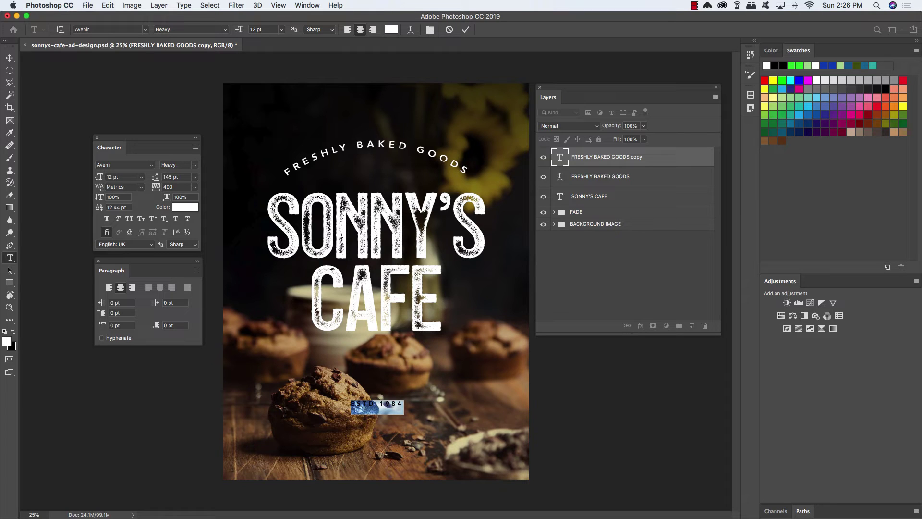
{"action": "left_click", "coordinate": [177, 188]}
{"action": "type", "text": "940"}
{"action": "key", "text": "Return"}
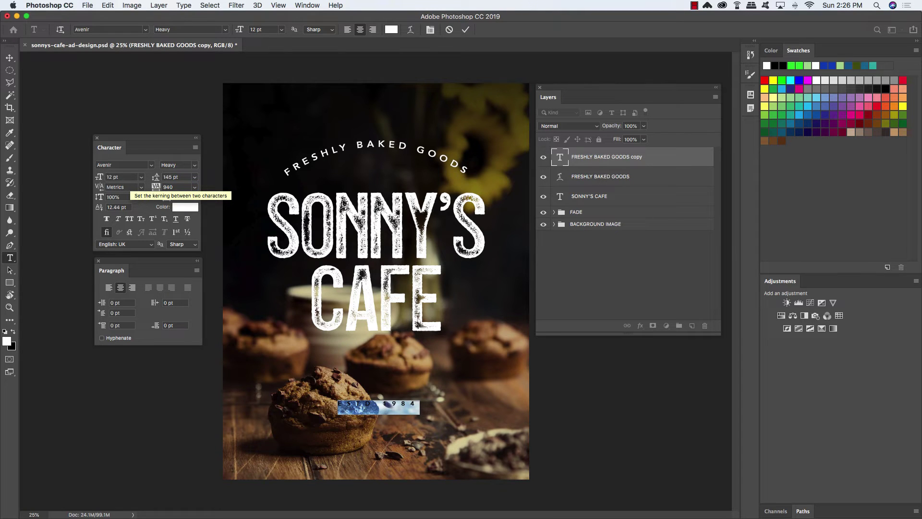
Step: Move the ESTD 1984 line up closer to the CAFE lettering, keeping it centered under the title
{"action": "left_click", "coordinate": [10, 57]}
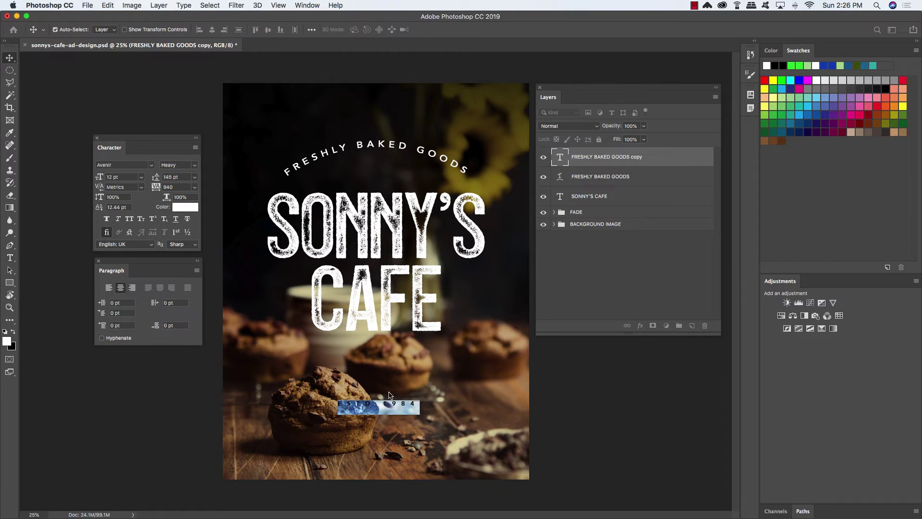
{"action": "left_click_drag", "start_coordinate": [407, 406], "coordinate": [402, 384]}
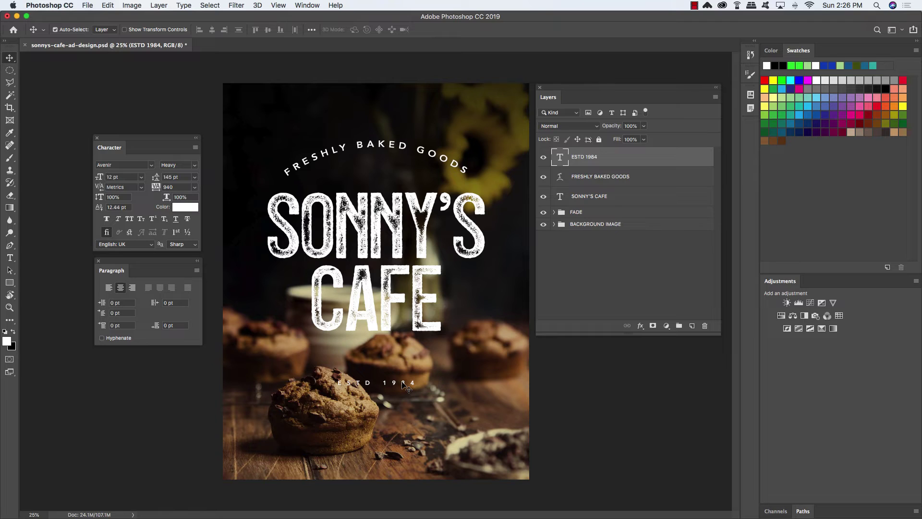
{"action": "key", "text": "shift+Up"}
{"action": "key", "text": "shift+Up"}
{"action": "key", "text": "shift+Up"}
{"action": "key", "text": "shift+Up"}
{"action": "key", "text": "shift+Up"}
{"action": "key", "text": "shift+Up"}
{"action": "key", "text": "shift+Down"}
{"action": "key", "text": "shift+Down"}
Step: Group the ESTD 1984, FRESHLY BAKED GOODS and SONNY'S CAFE layers and rename the group TT
{"action": "left_click", "coordinate": [624, 197], "text": "shift"}
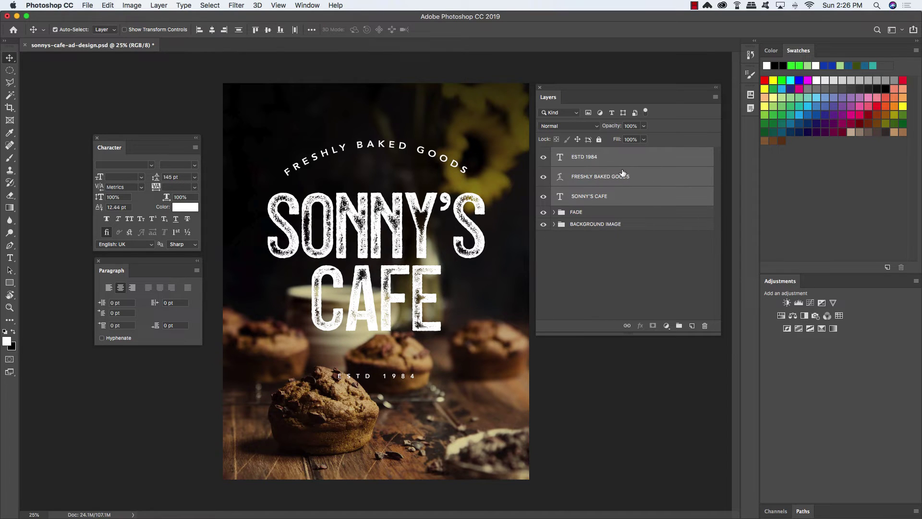
{"action": "key", "text": "super+g"}
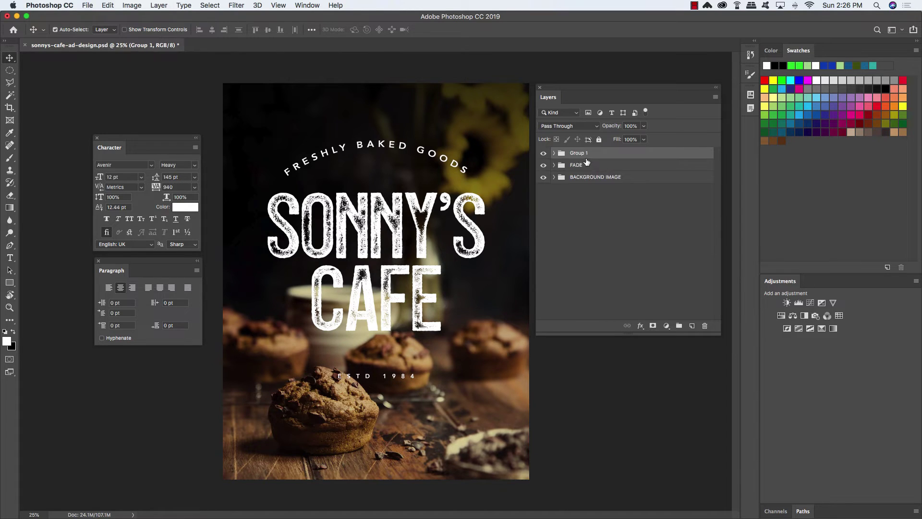
{"action": "double_click", "coordinate": [578, 154]}
{"action": "type", "text": "TI"}
{"action": "key", "text": "Return"}
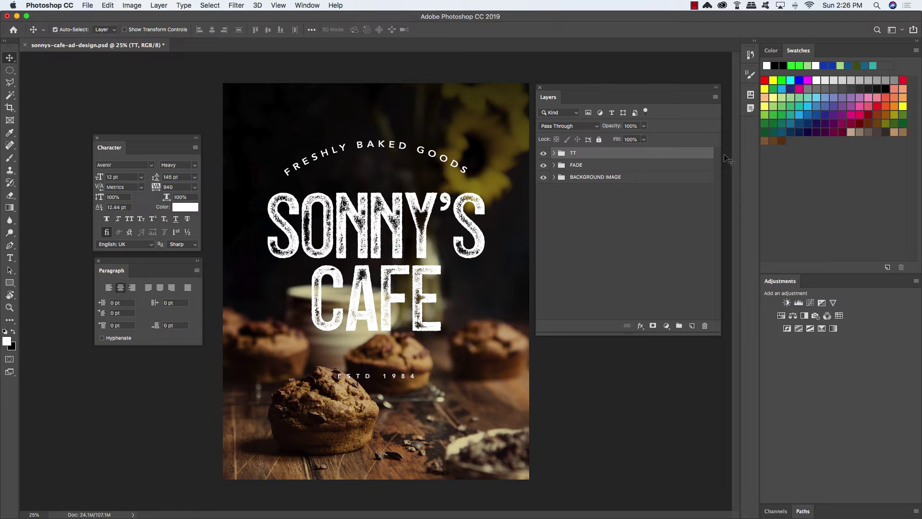
Step: Open the layer style of the TT group and add a Drop Shadow effect, keeping the artwork in view
{"action": "double_click", "coordinate": [708, 156]}
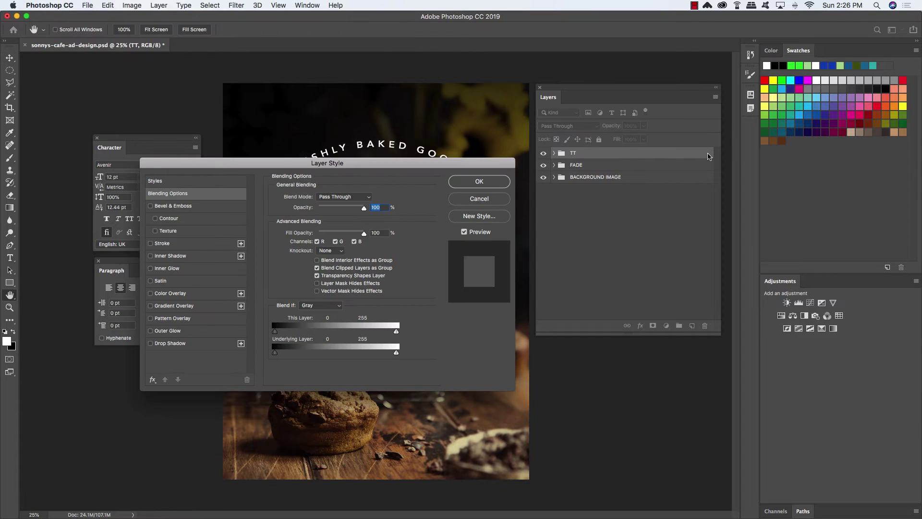
{"action": "left_click_drag", "start_coordinate": [424, 160], "coordinate": [521, 161]}
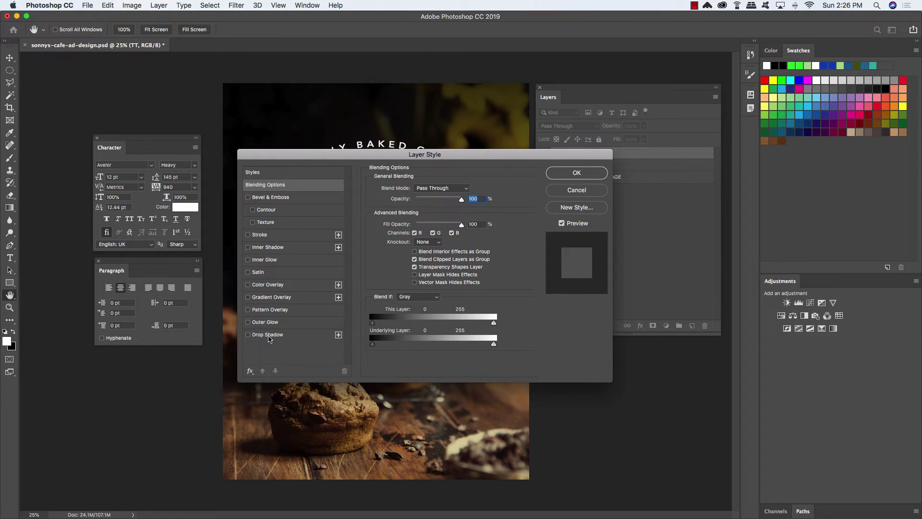
{"action": "left_click_drag", "start_coordinate": [313, 155], "coordinate": [501, 139]}
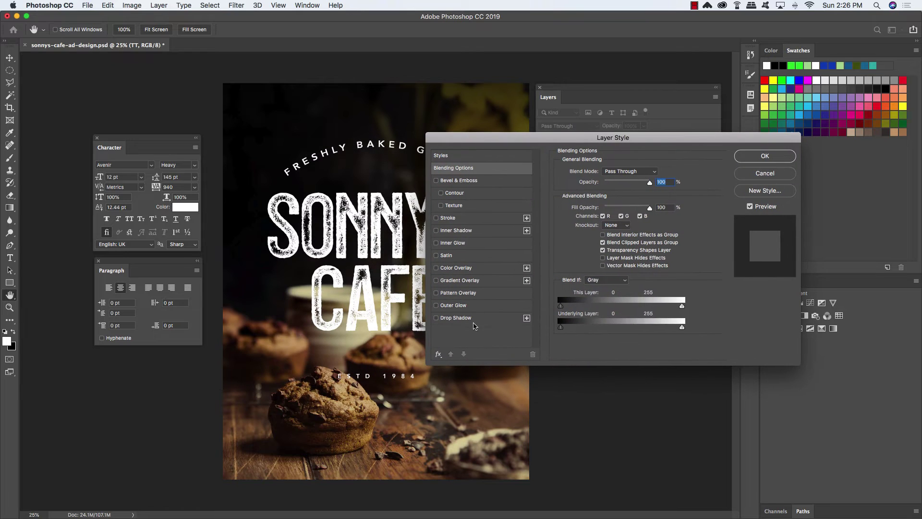
{"action": "left_click", "coordinate": [456, 318]}
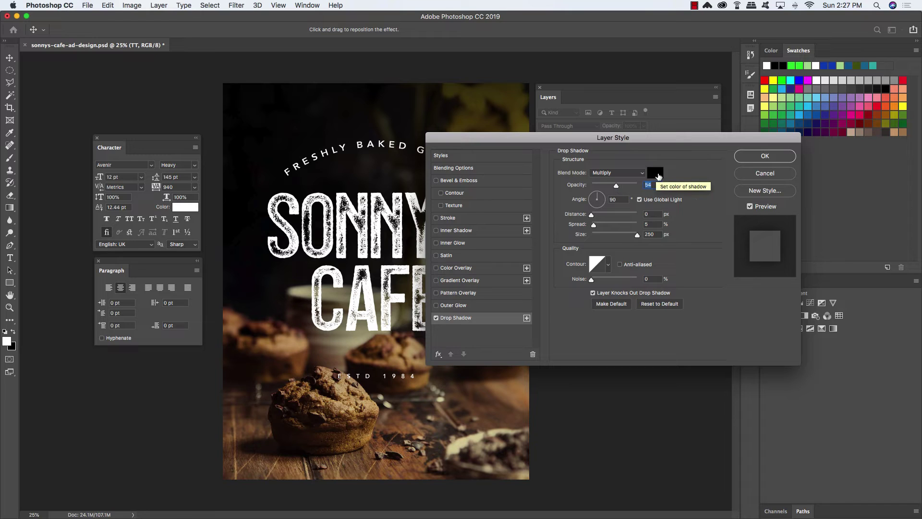
Step: Set the TT group's drop shadow to black with Normal blend mode and 72% opacity, and apply it
{"action": "left_click", "coordinate": [656, 173]}
{"action": "left_click", "coordinate": [423, 207]}
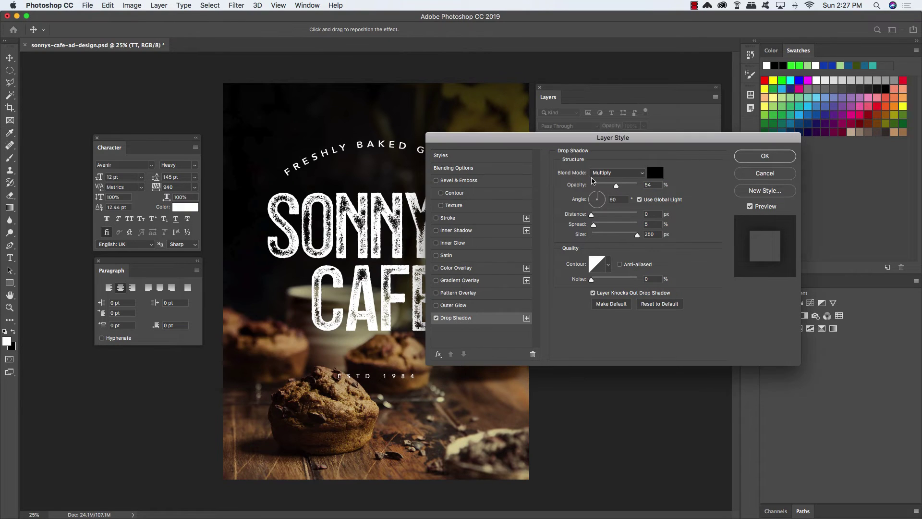
{"action": "left_click", "coordinate": [610, 173]}
{"action": "left_click", "coordinate": [604, 145]}
{"action": "left_click_drag", "start_coordinate": [616, 185], "coordinate": [624, 186]}
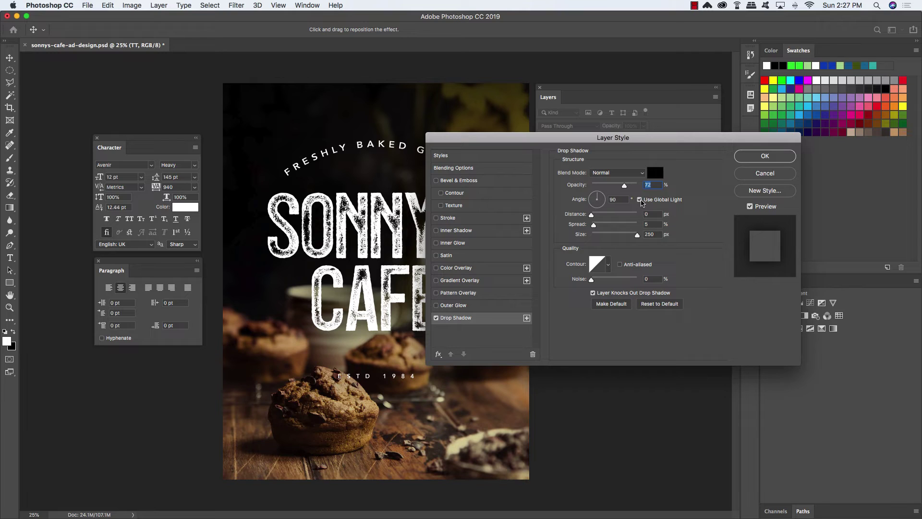
{"action": "left_click", "coordinate": [571, 214]}
{"action": "left_click", "coordinate": [765, 156]}
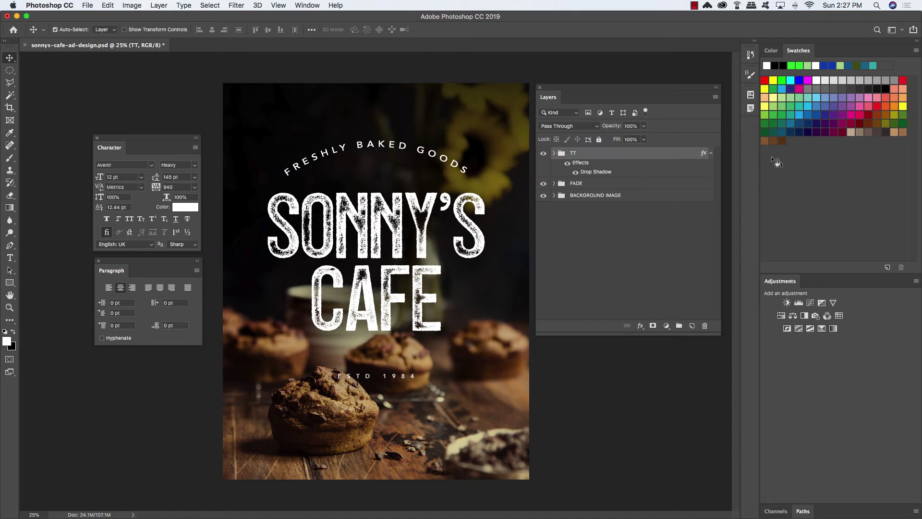
Step: Compare the title artwork with the TT group's drop shadow off and on, and collapse the group's effects list
{"action": "left_click", "coordinate": [575, 173]}
{"action": "left_click", "coordinate": [575, 174]}
{"action": "left_click", "coordinate": [575, 173]}
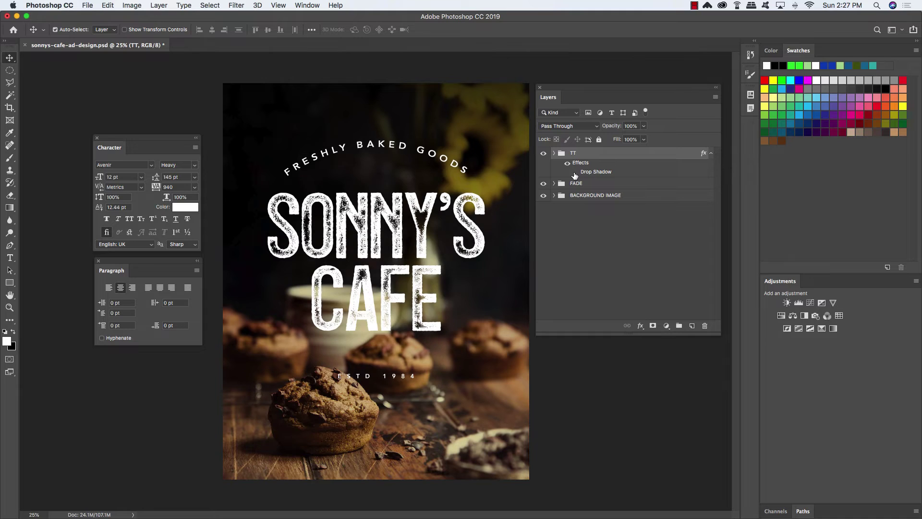
{"action": "left_click", "coordinate": [575, 173]}
{"action": "left_click", "coordinate": [574, 173]}
{"action": "left_click", "coordinate": [575, 173]}
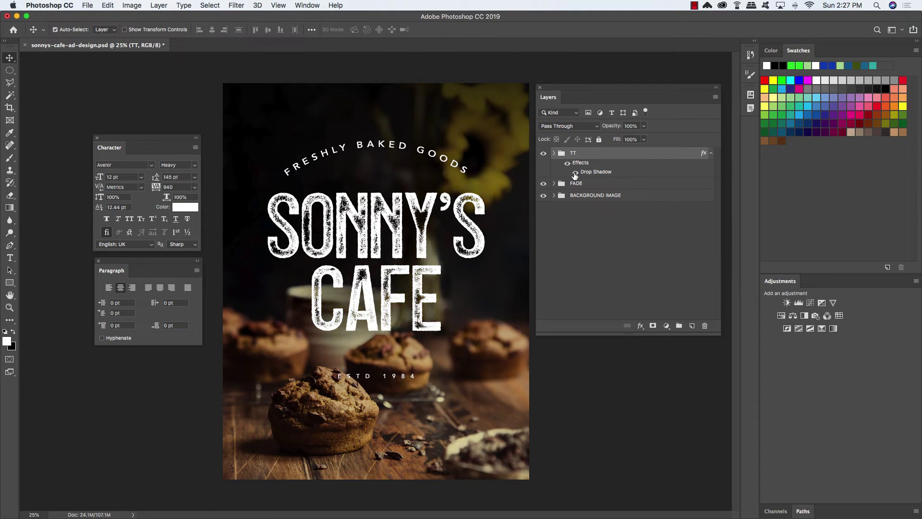
{"action": "left_click", "coordinate": [712, 153]}
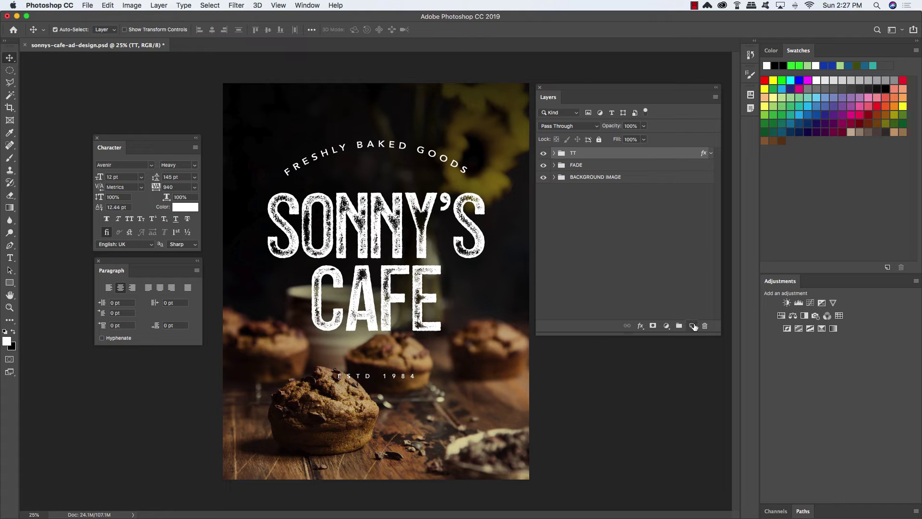
Step: Add a new layer above the TT group and switch to the Rectangular Marquee tool
{"action": "left_click", "coordinate": [693, 326]}
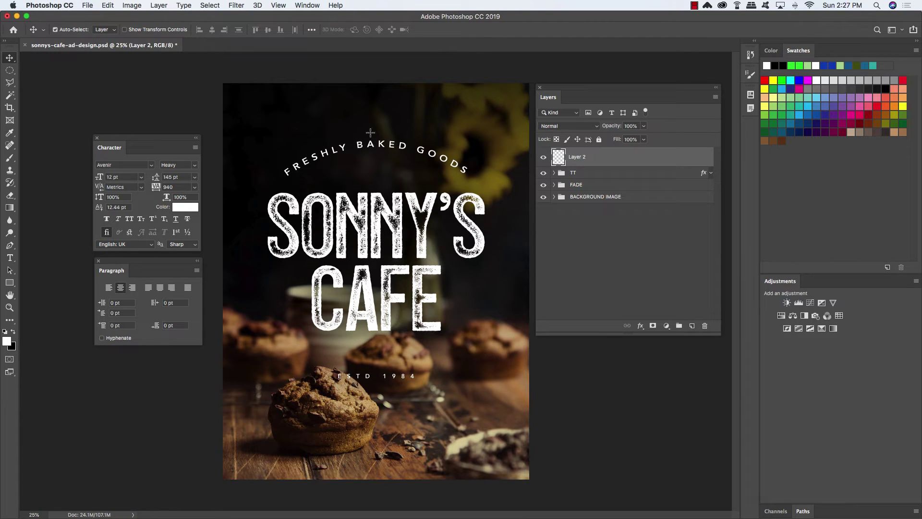
{"action": "key", "text": "m"}
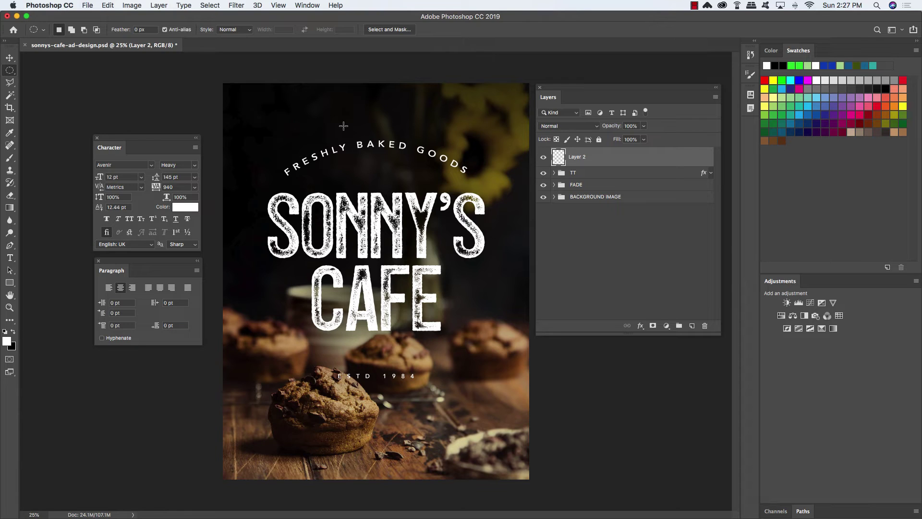
{"action": "key", "text": "shift+m"}
{"action": "key", "text": "shift+m"}
{"action": "key", "text": "shift+m"}
{"action": "key", "text": "shift+m"}
{"action": "key", "text": "shift+m"}
{"action": "key", "text": "shift+m"}
{"action": "key", "text": "shift+m"}
Step: Reset the colors to default black and white and swap them so white is the foreground color
{"action": "key", "text": "d"}
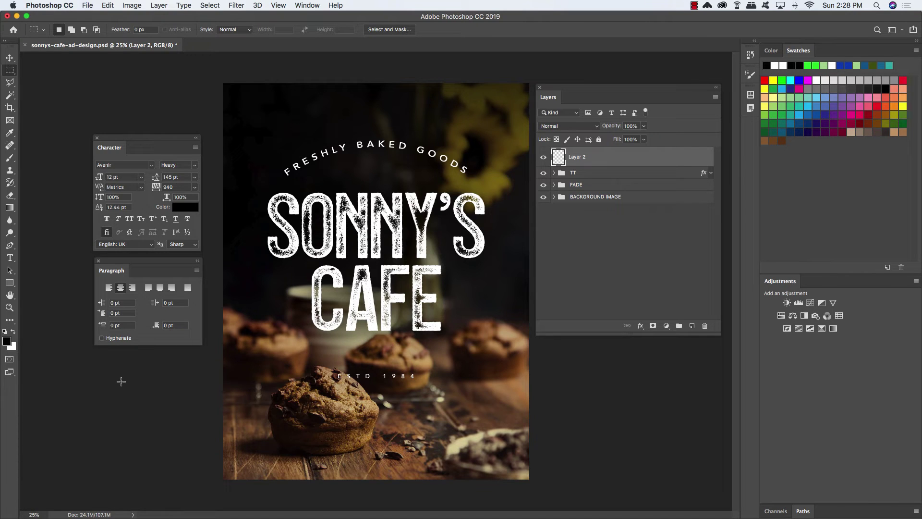
{"action": "key", "text": "x"}
{"action": "key", "text": "x"}
{"action": "key", "text": "x"}
{"action": "key", "text": "x"}
{"action": "key", "text": "x"}
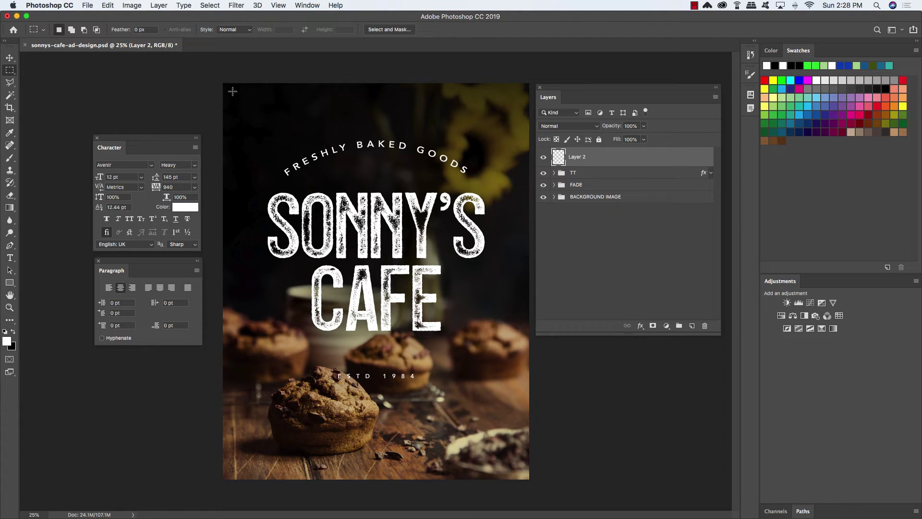
Step: Select a rectangle slightly inset from all page edges, fill it with white and deselect it
{"action": "left_click_drag", "start_coordinate": [233, 91], "coordinate": [518, 469]}
{"action": "key", "text": "alt"}
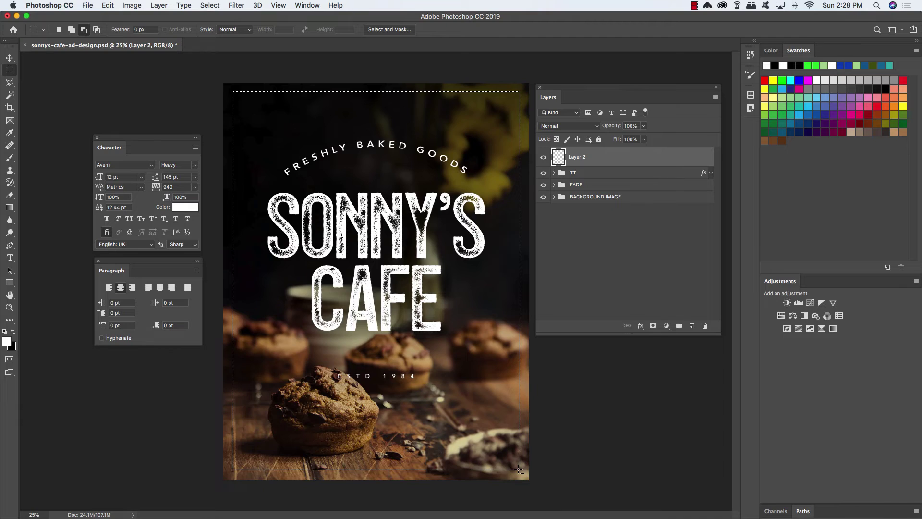
{"action": "key", "text": "alt+BackSpace"}
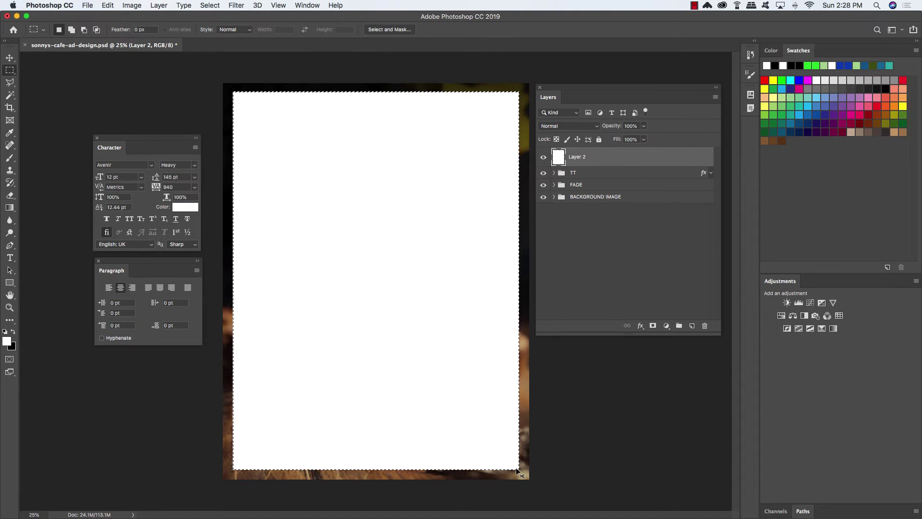
{"action": "key", "text": "super+d"}
Step: Add a new layer above the white rectangle, make black the foreground color and switch to the Elliptical Marquee tool
{"action": "left_click", "coordinate": [692, 325]}
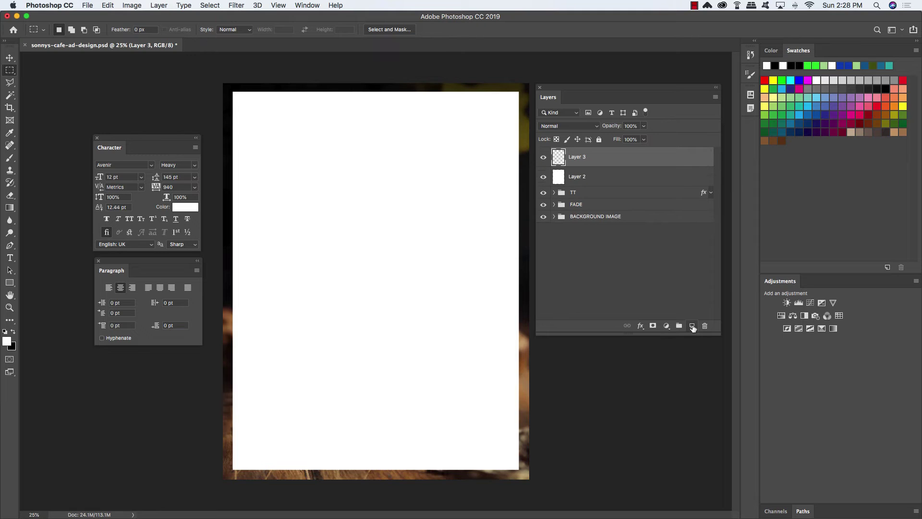
{"action": "key", "text": "x"}
{"action": "key", "text": "shift+m"}
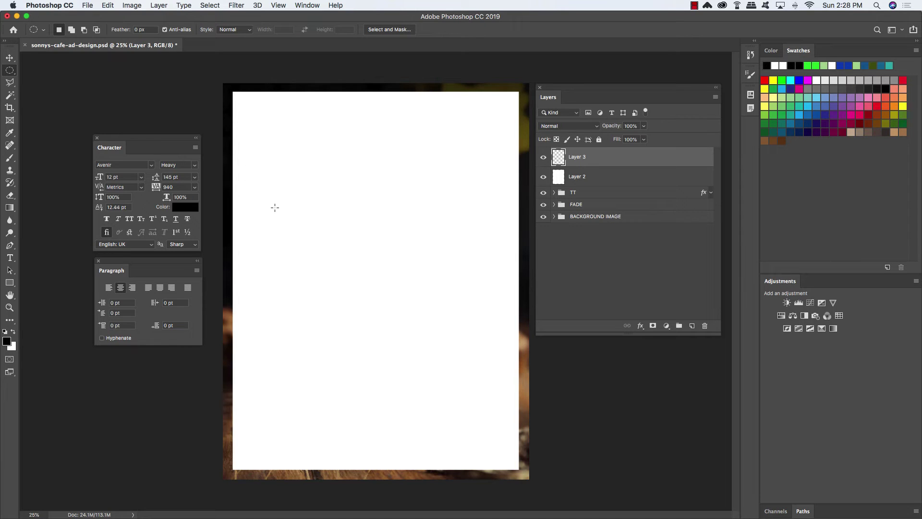
Step: Draw a circular selection about 1.16 in wide centered on the white rectangle's upper-left corner, fill it with black and deselect it
{"action": "key", "text": "super+equal"}
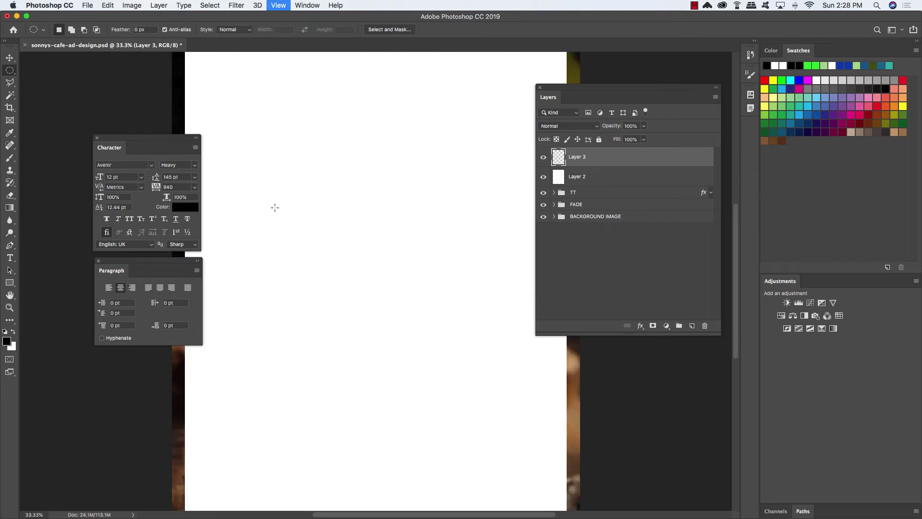
{"action": "scroll", "coordinate": [284, 206], "scroll_direction": "right", "scroll_amount": 3}
{"action": "left_click_drag", "start_coordinate": [283, 206], "coordinate": [408, 329]}
{"action": "left_click_drag", "start_coordinate": [287, 181], "coordinate": [368, 273]}
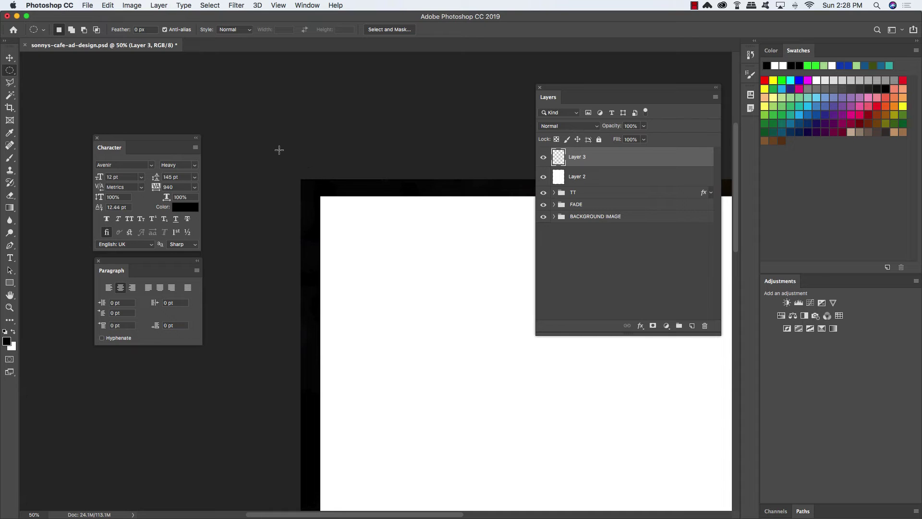
{"action": "left_click_drag", "start_coordinate": [279, 150], "coordinate": [361, 263]}
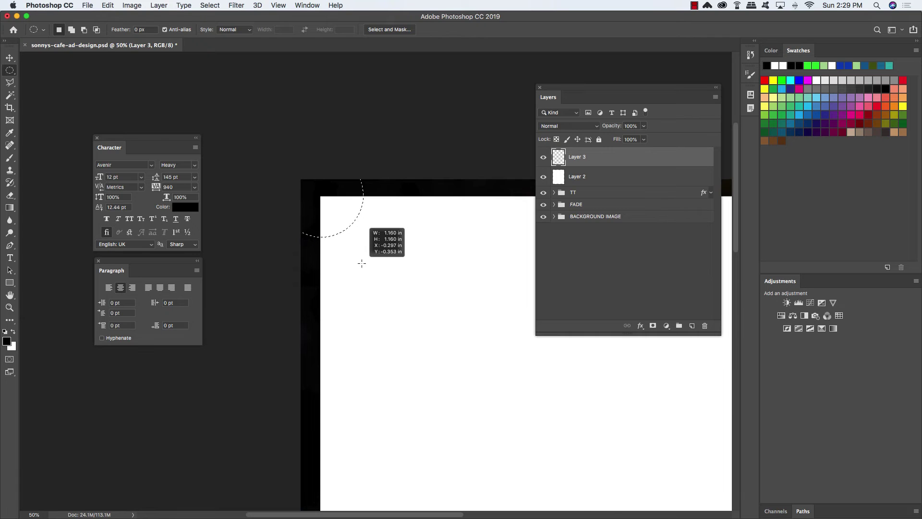
{"action": "left_click_drag", "start_coordinate": [360, 263], "coordinate": [360, 263]}
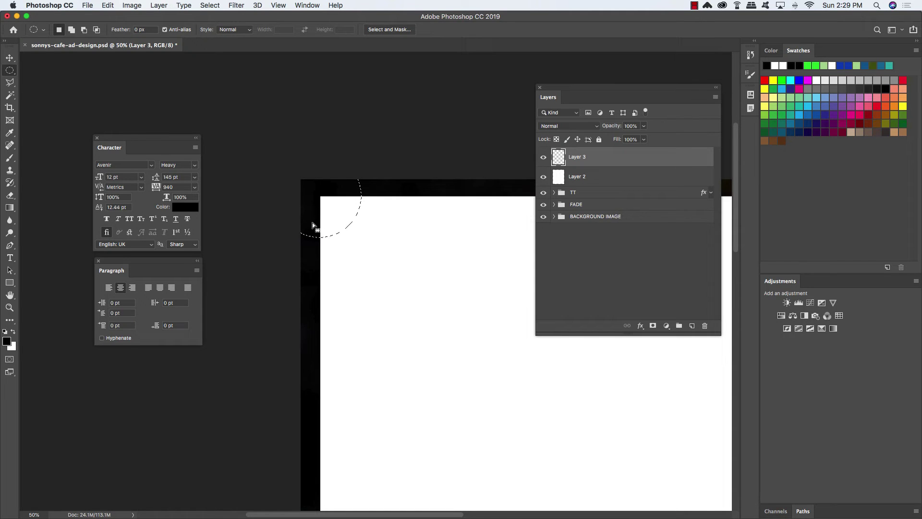
{"action": "key", "text": "alt+BackSpace"}
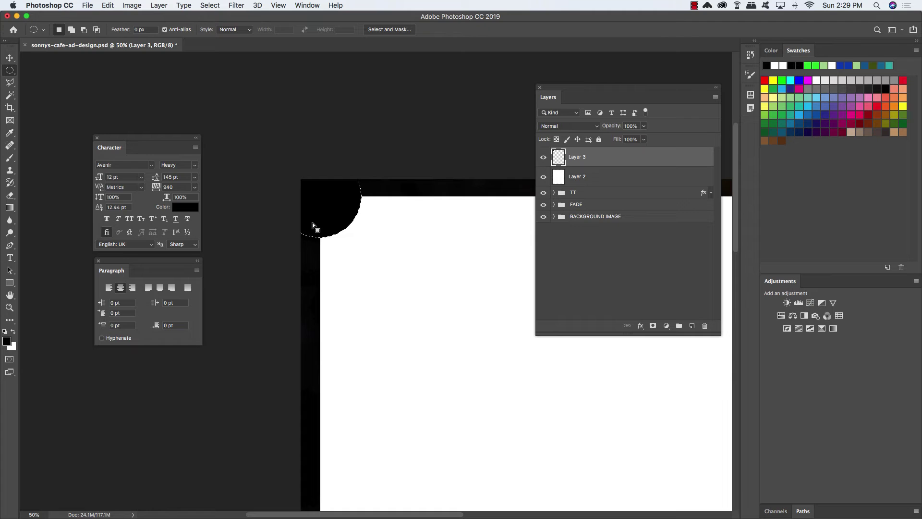
{"action": "key", "text": "super+d"}
Step: Duplicate the black corner shape, flip the copy horizontally and place it on the page's upper-right corner
{"action": "key", "text": "v"}
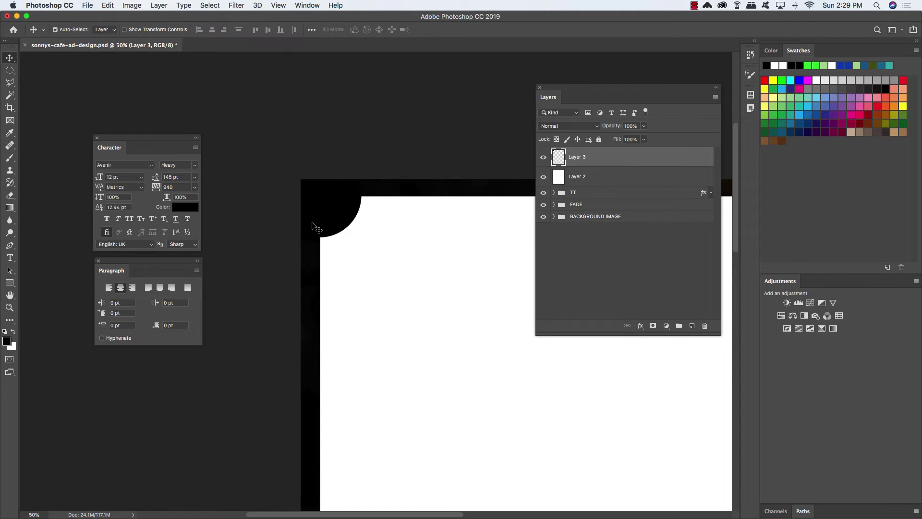
{"action": "key", "text": "super+j"}
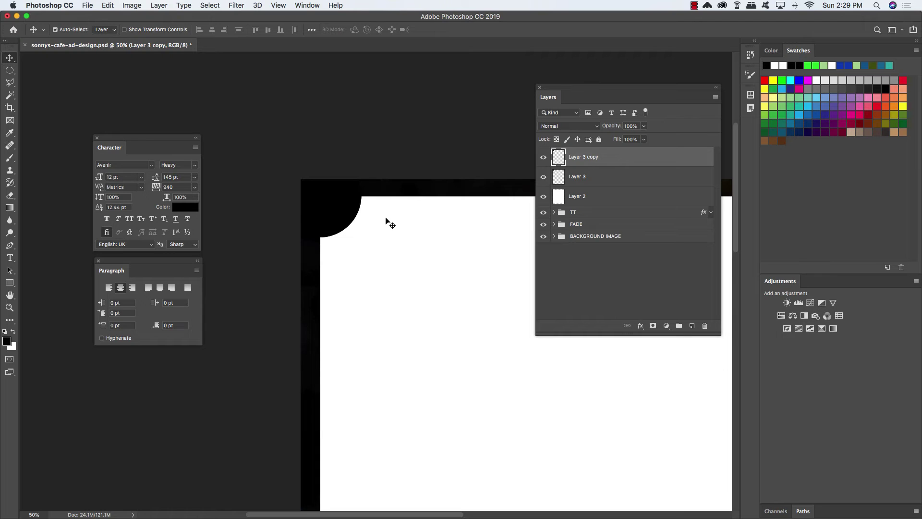
{"action": "key", "text": "super+t"}
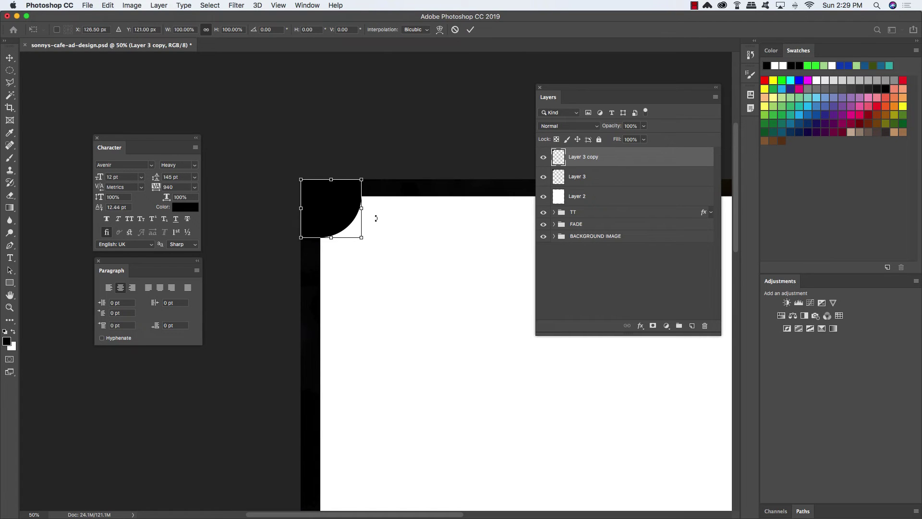
{"action": "right_click", "coordinate": [344, 210]}
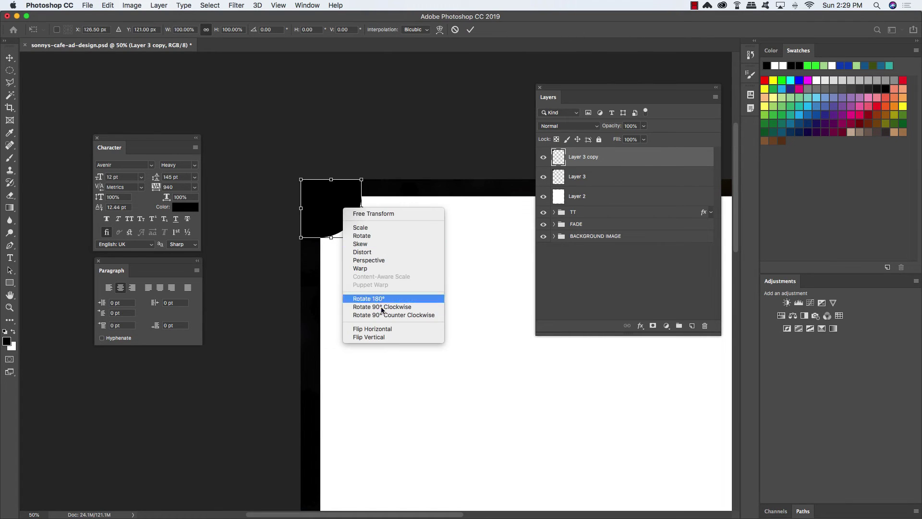
{"action": "left_click", "coordinate": [395, 327]}
{"action": "left_click_drag", "start_coordinate": [337, 226], "coordinate": [455, 236]}
{"action": "key", "text": "super+minus"}
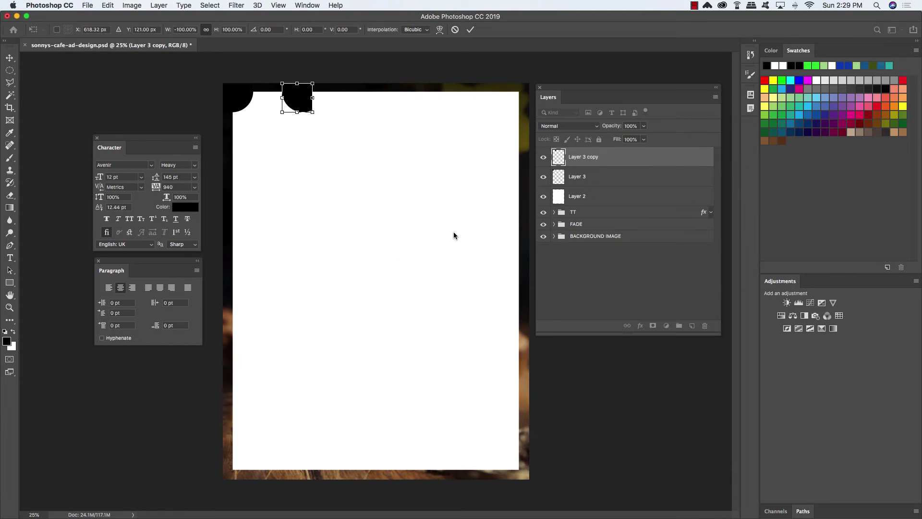
{"action": "left_click_drag", "start_coordinate": [301, 109], "coordinate": [514, 109]}
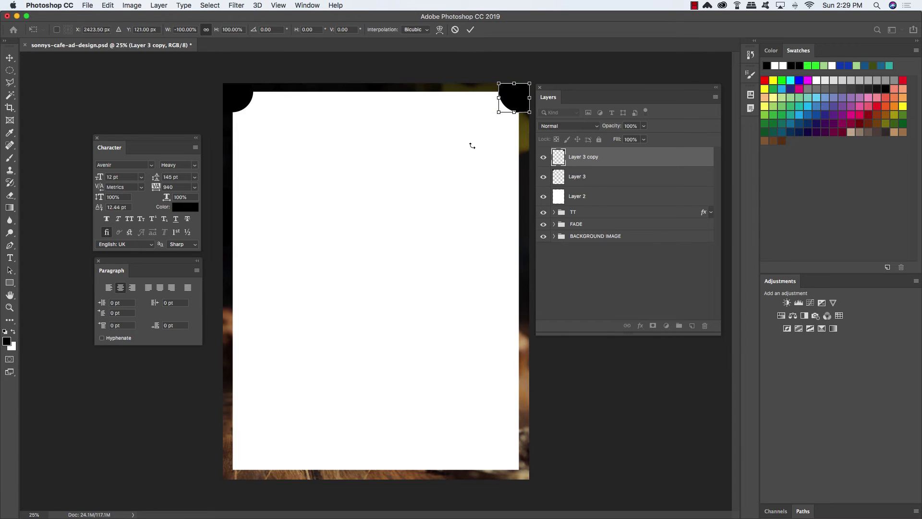
{"action": "key", "text": "Return"}
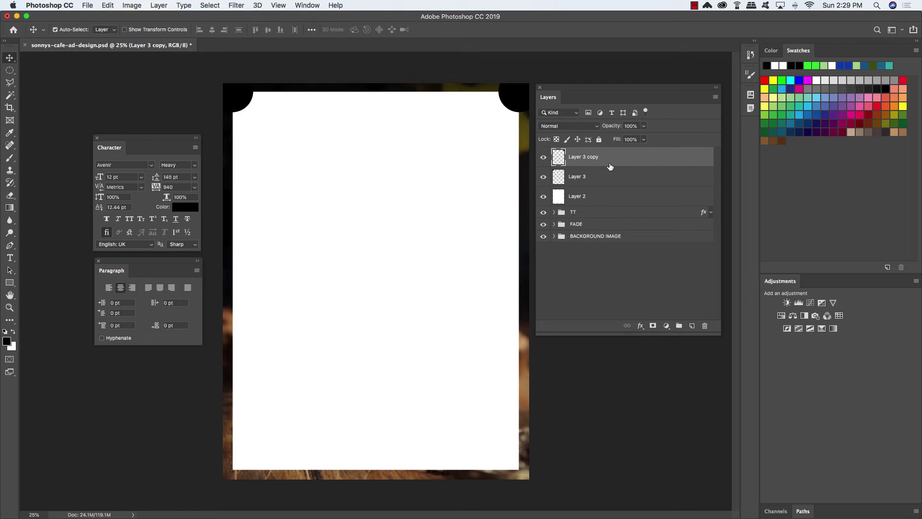
Step: Merge the two black corner shapes into one layer and toggle its visibility to check both corners
{"action": "key", "text": "super+e"}
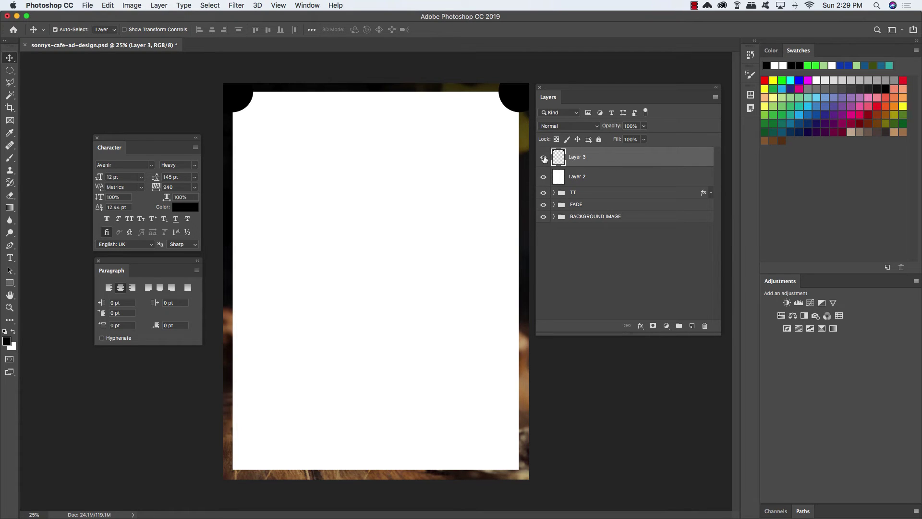
{"action": "left_click", "coordinate": [544, 159]}
{"action": "left_click", "coordinate": [544, 159]}
{"action": "left_click", "coordinate": [544, 158]}
{"action": "left_click", "coordinate": [545, 158]}
{"action": "left_click", "coordinate": [544, 158]}
{"action": "left_click", "coordinate": [544, 159]}
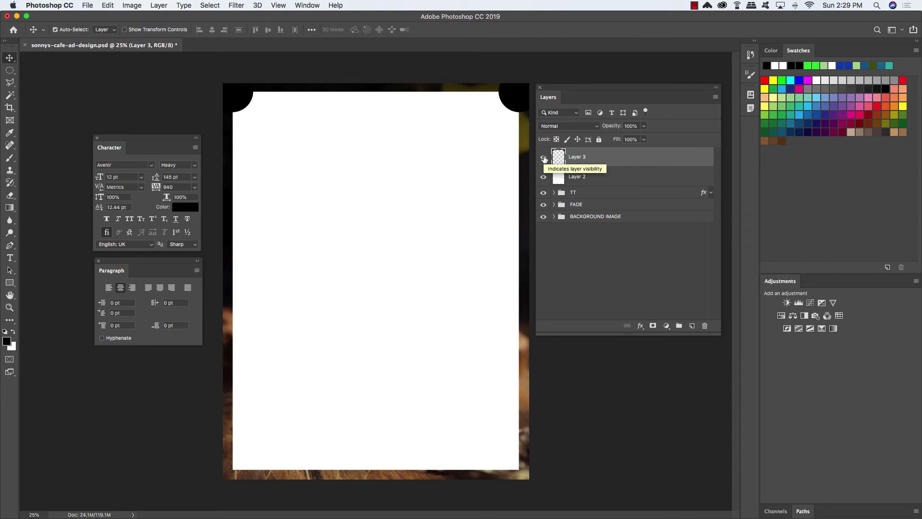
Step: Duplicate the merged black corner shapes, flip the copy vertically and place it on the page's two lower corners
{"action": "key", "text": "super+j"}
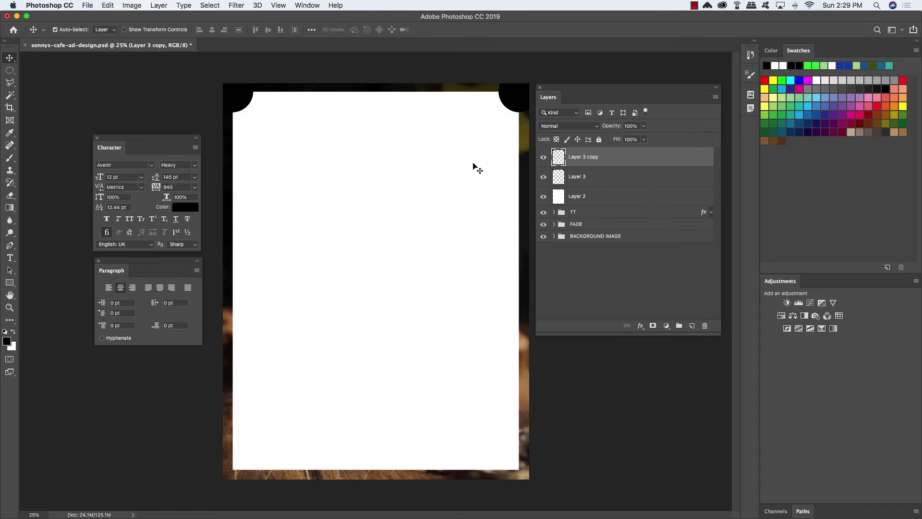
{"action": "key", "text": "super+t"}
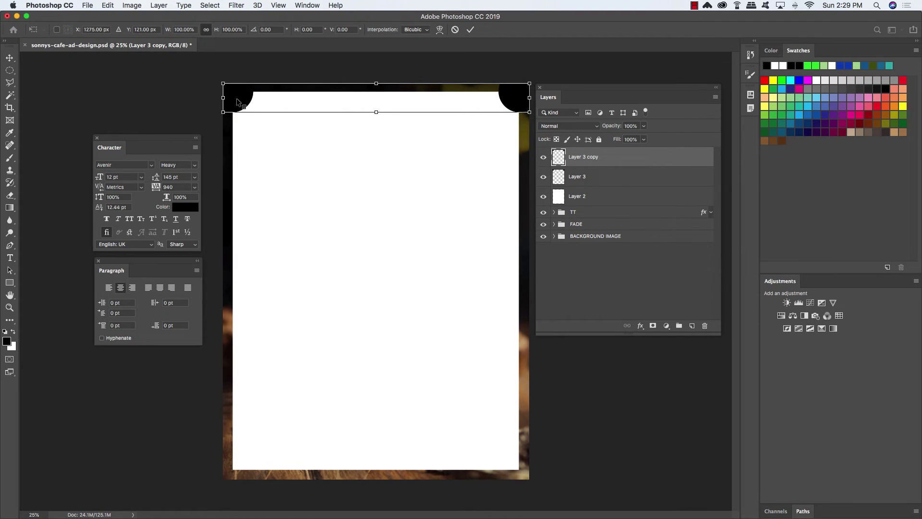
{"action": "right_click", "coordinate": [243, 102]}
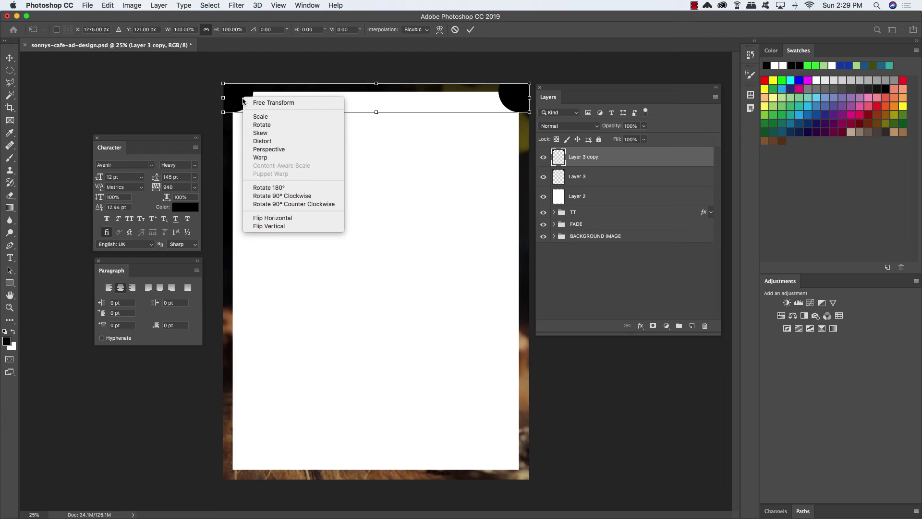
{"action": "left_click", "coordinate": [298, 226]}
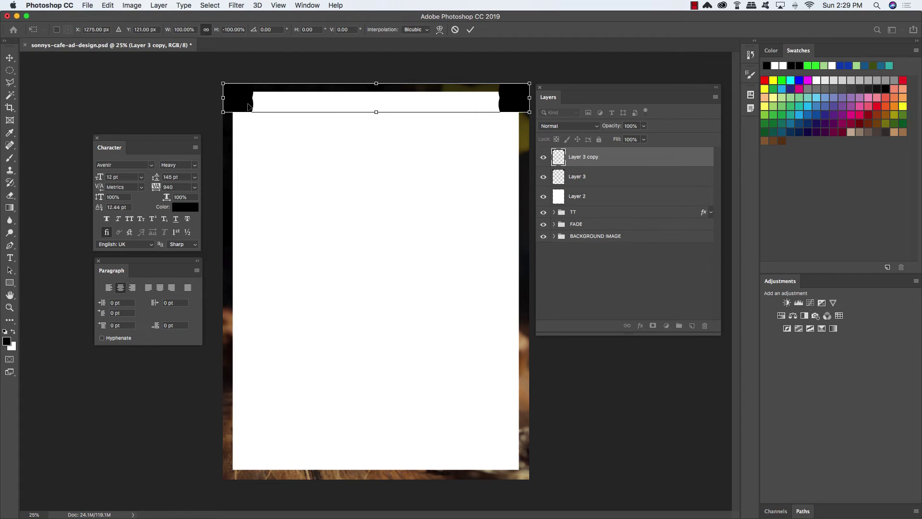
{"action": "left_click_drag", "start_coordinate": [248, 106], "coordinate": [240, 474]}
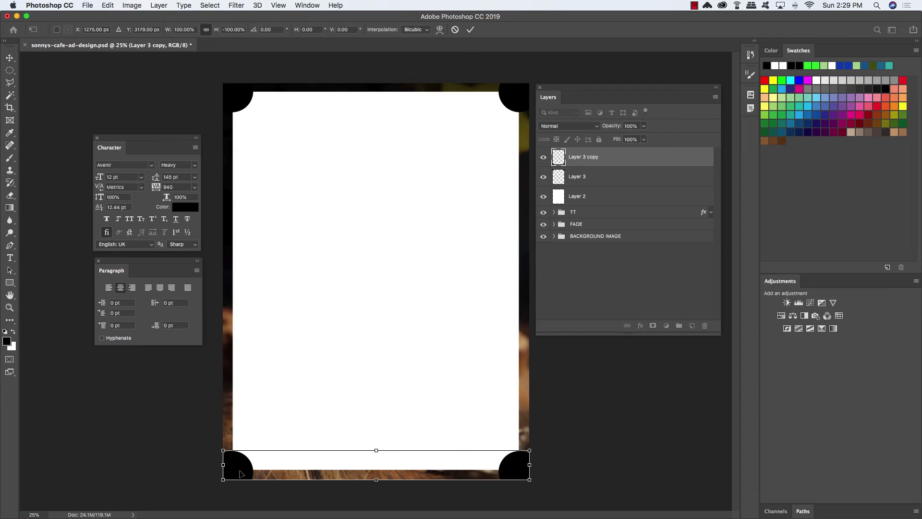
{"action": "key", "text": "Return"}
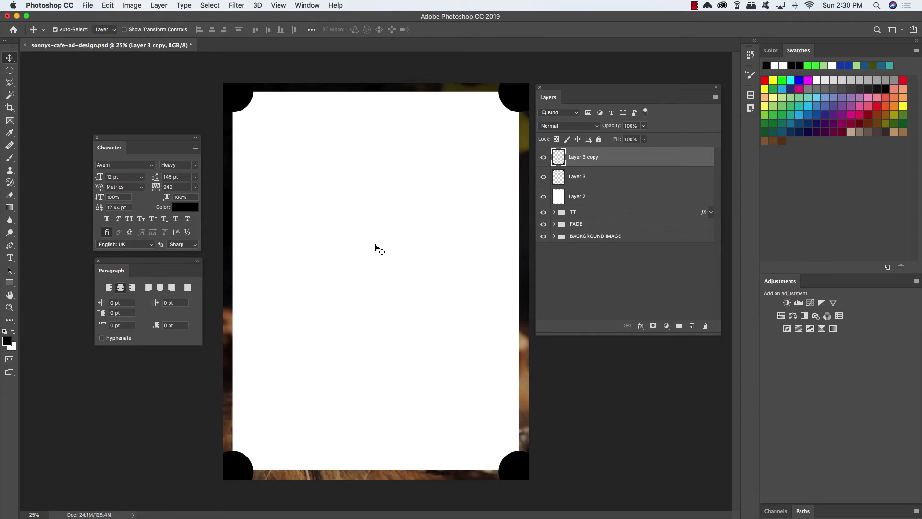
Step: Merge the upper and lower corner shapes into one layer and toggle its visibility to check all four corners
{"action": "key", "text": "super+e"}
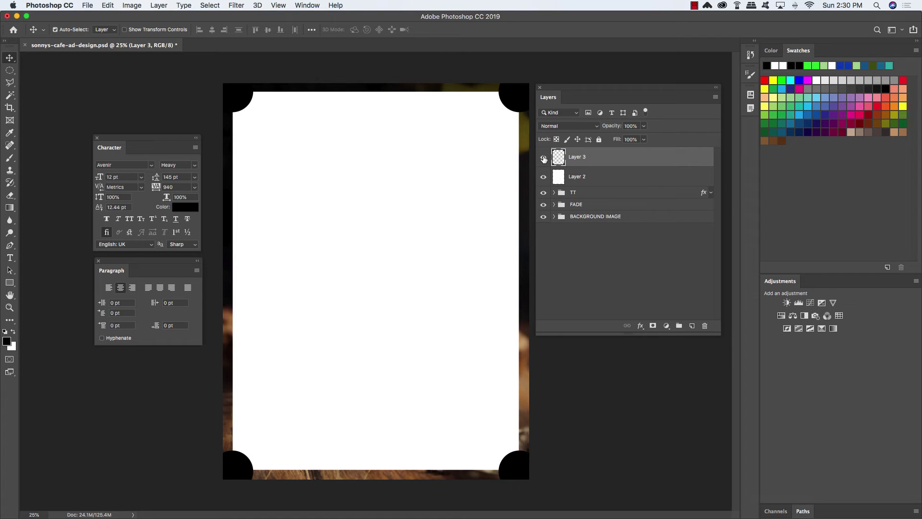
{"action": "left_click", "coordinate": [543, 157]}
{"action": "left_click", "coordinate": [543, 157]}
{"action": "left_click", "coordinate": [543, 157]}
{"action": "left_click", "coordinate": [543, 157]}
Step: Cut the four corner shapes out of the white rectangle using the corner layer's outline as selection, leaving the corner layer hidden and the selection cleared
{"action": "left_click", "coordinate": [560, 158], "text": "super"}
{"action": "left_click", "coordinate": [543, 157]}
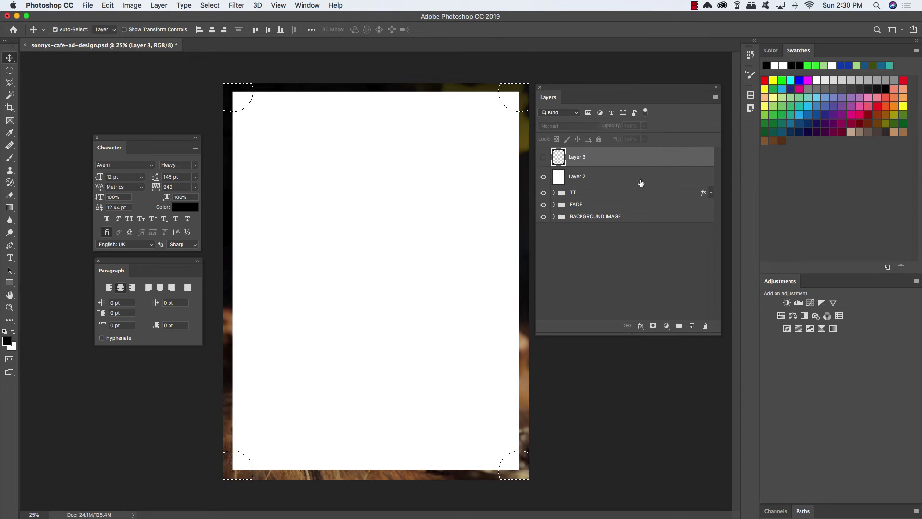
{"action": "left_click", "coordinate": [580, 177]}
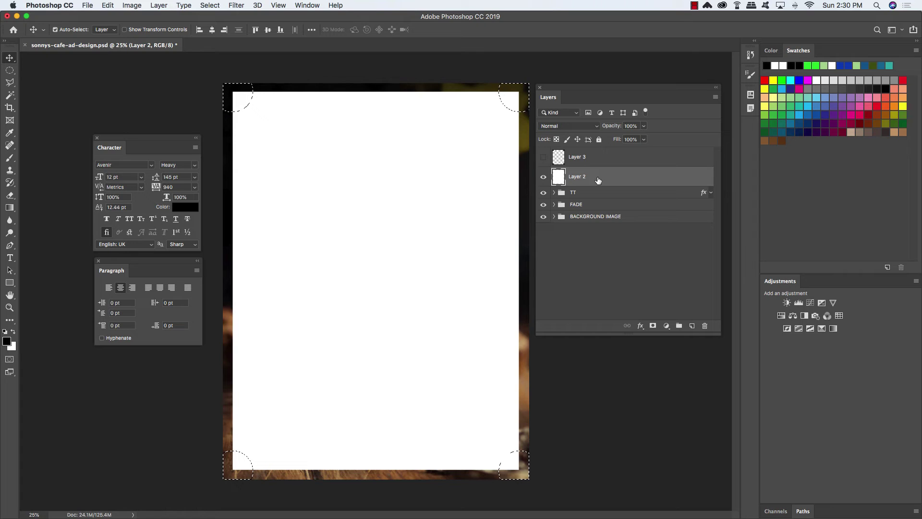
{"action": "key", "text": "Delete"}
{"action": "key", "text": "super+d"}
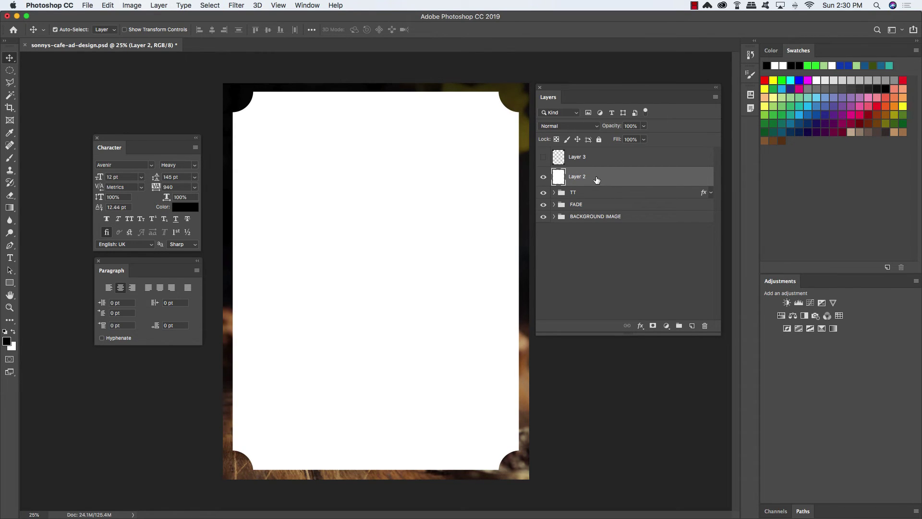
Step: Set the notched rectangle layer's fill to 0% and add a 6 px outside stroke in yellow ffd800
{"action": "left_click", "coordinate": [644, 140]}
{"action": "left_click_drag", "start_coordinate": [643, 153], "coordinate": [508, 154]}
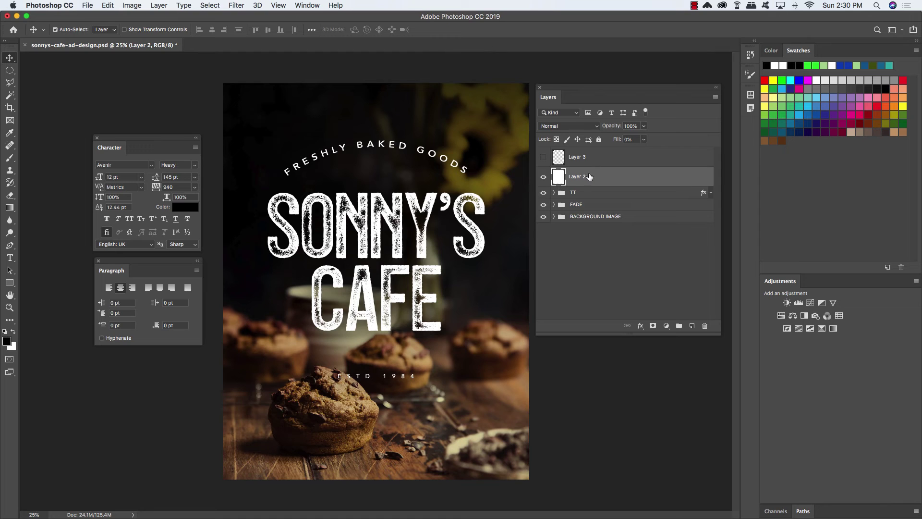
{"action": "double_click", "coordinate": [710, 180]}
{"action": "left_click", "coordinate": [448, 219]}
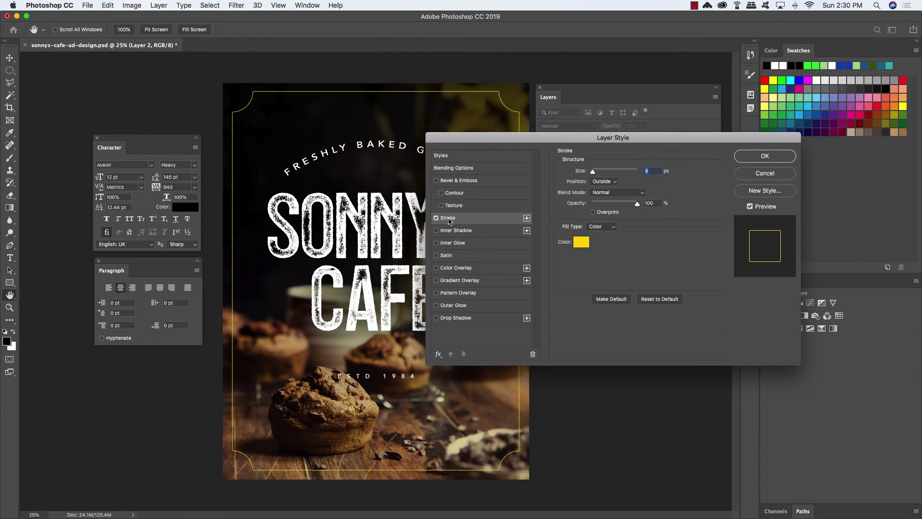
{"action": "left_click_drag", "start_coordinate": [459, 140], "coordinate": [384, 140]}
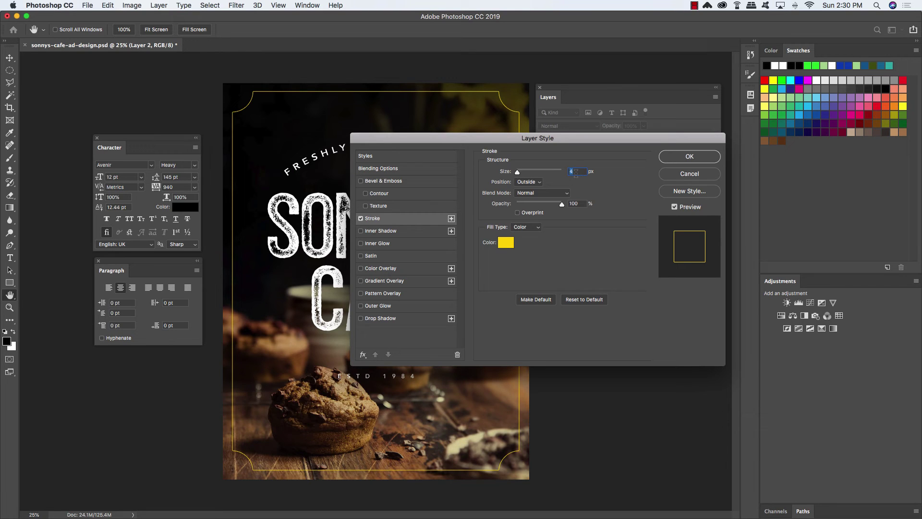
{"action": "type", "text": "6"}
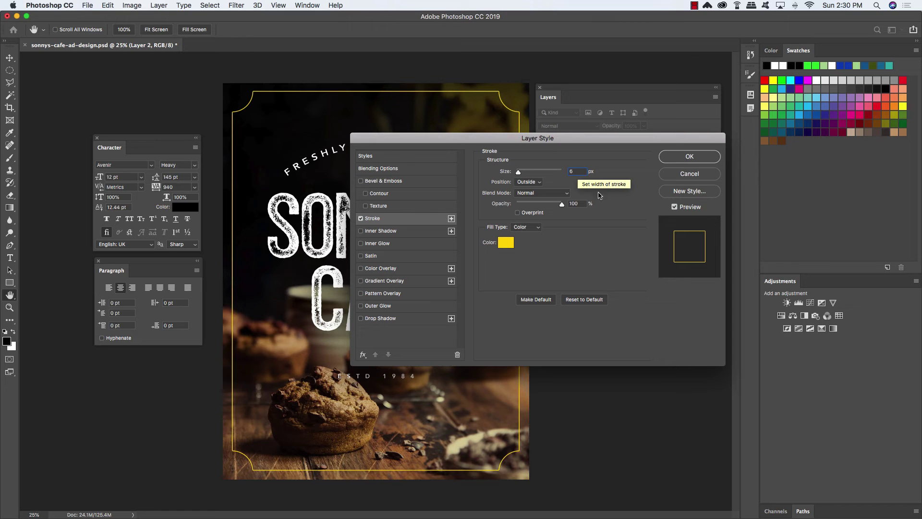
{"action": "left_click", "coordinate": [506, 242]}
{"action": "left_click_drag", "start_coordinate": [399, 190], "coordinate": [492, 171]}
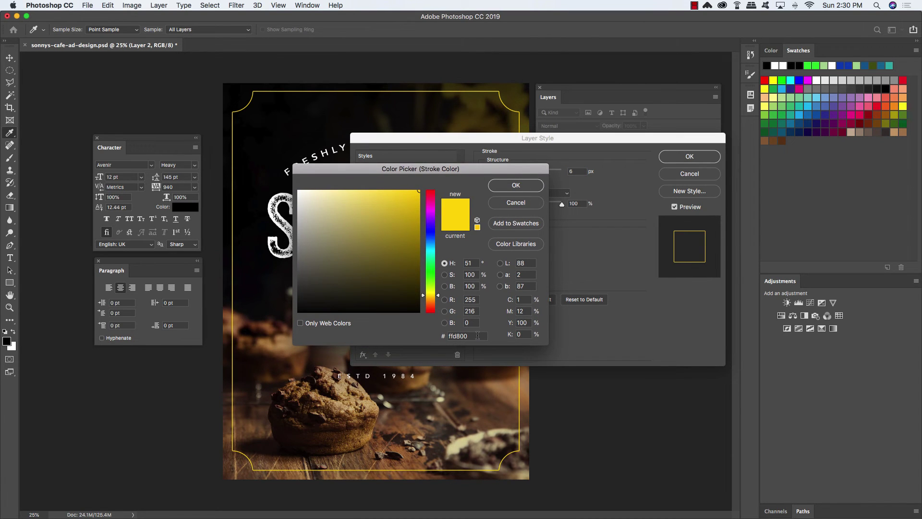
{"action": "left_click", "coordinate": [515, 186]}
{"action": "left_click", "coordinate": [689, 157]}
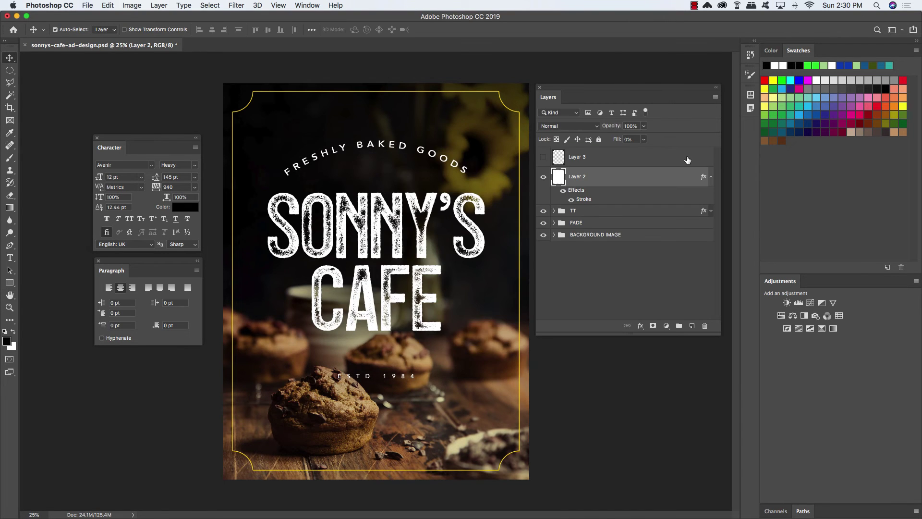
Step: Group the notched rectangle layer with the hidden corner layer and name the group BORDER
{"action": "left_click", "coordinate": [650, 162], "text": "shift"}
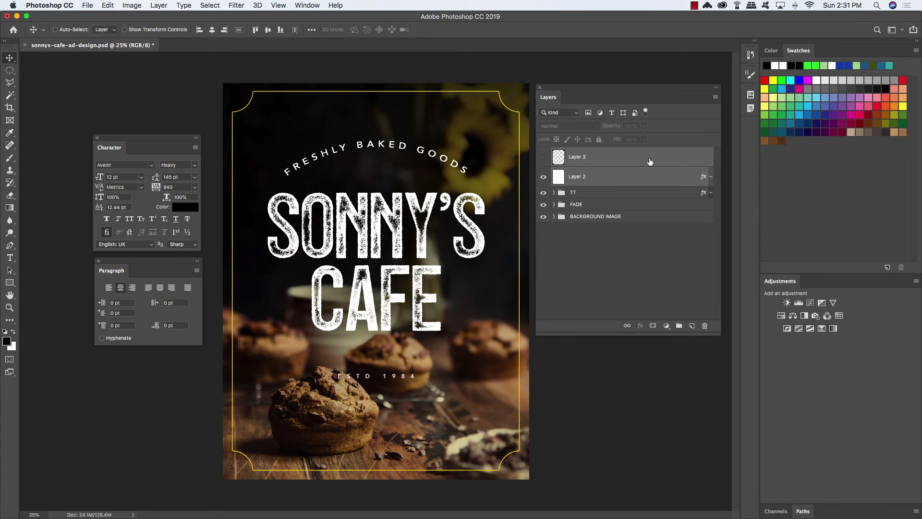
{"action": "key", "text": "super+g"}
{"action": "double_click", "coordinate": [578, 152]}
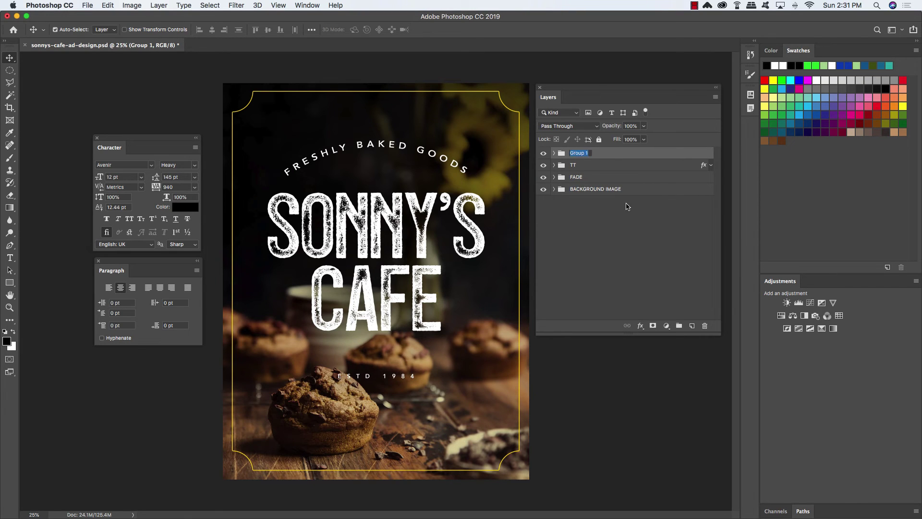
{"action": "type", "text": "BORDER"}
{"action": "key", "text": "Return"}
Step: Place the embedded image Text_divider_long_32.png from the freebies folder in the Design Cuts resources
{"action": "left_click", "coordinate": [92, 5]}
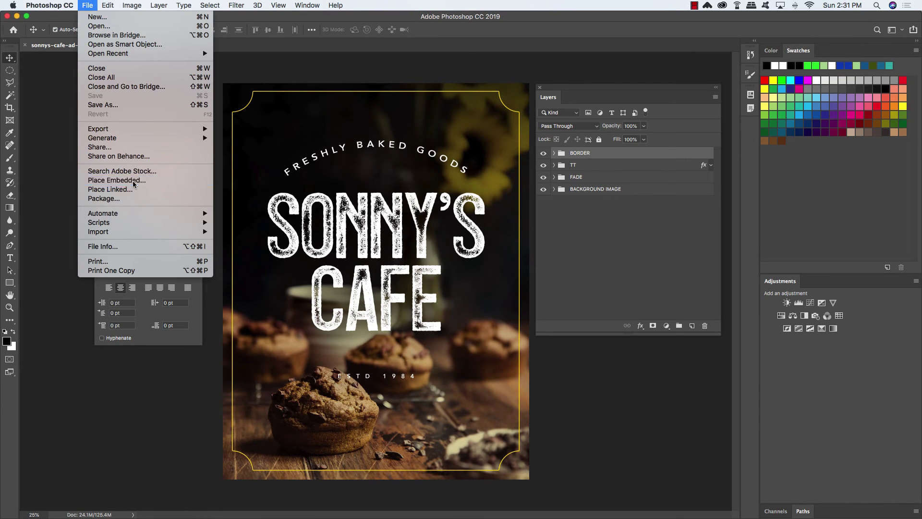
{"action": "key", "text": "Escape"}
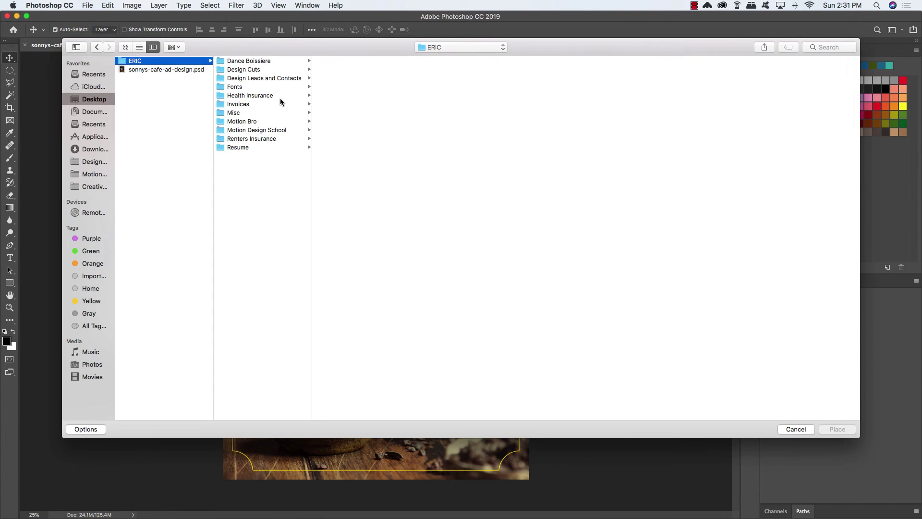
{"action": "left_click", "coordinate": [251, 71]}
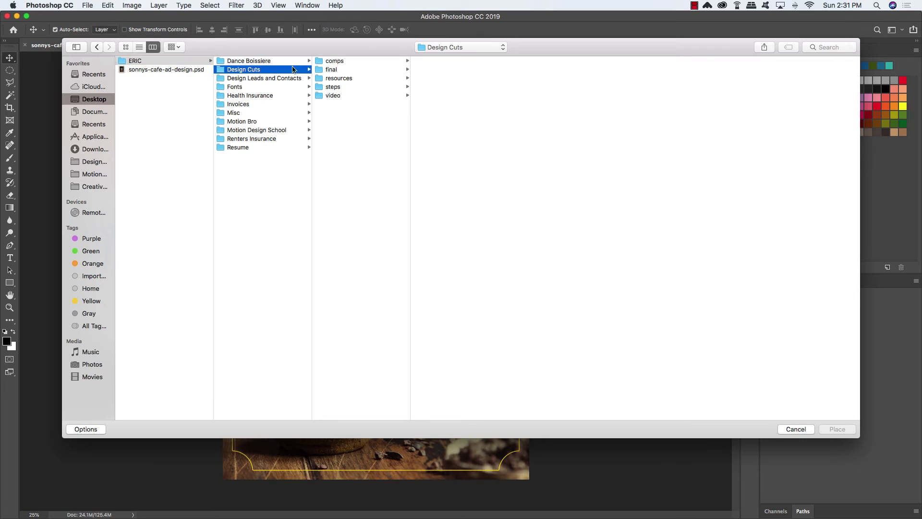
{"action": "left_click", "coordinate": [346, 79]}
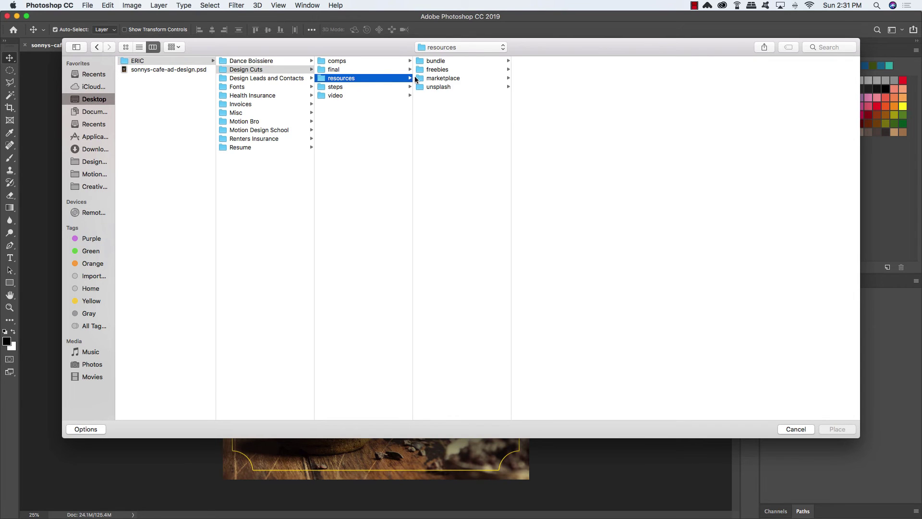
{"action": "left_click", "coordinate": [459, 69]}
{"action": "left_click", "coordinate": [537, 69]}
{"action": "left_click_drag", "start_coordinate": [574, 51], "coordinate": [512, 60]}
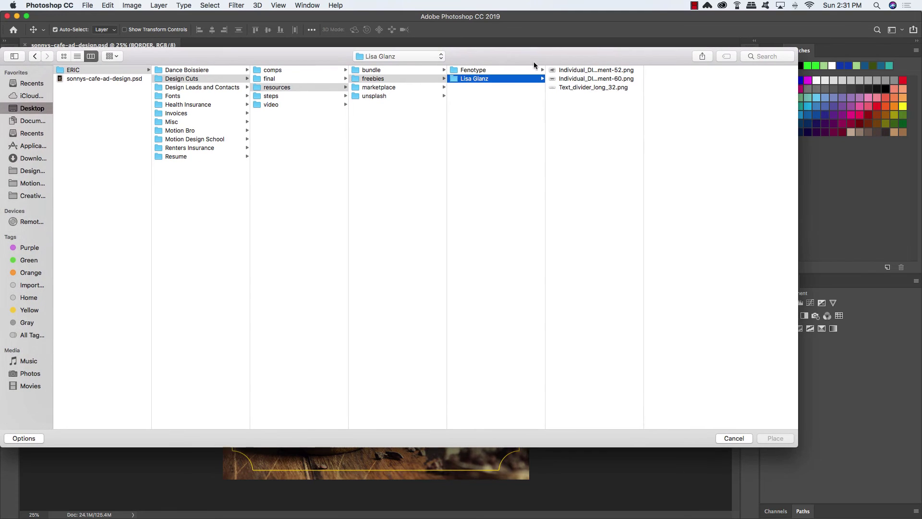
{"action": "left_click", "coordinate": [569, 87]}
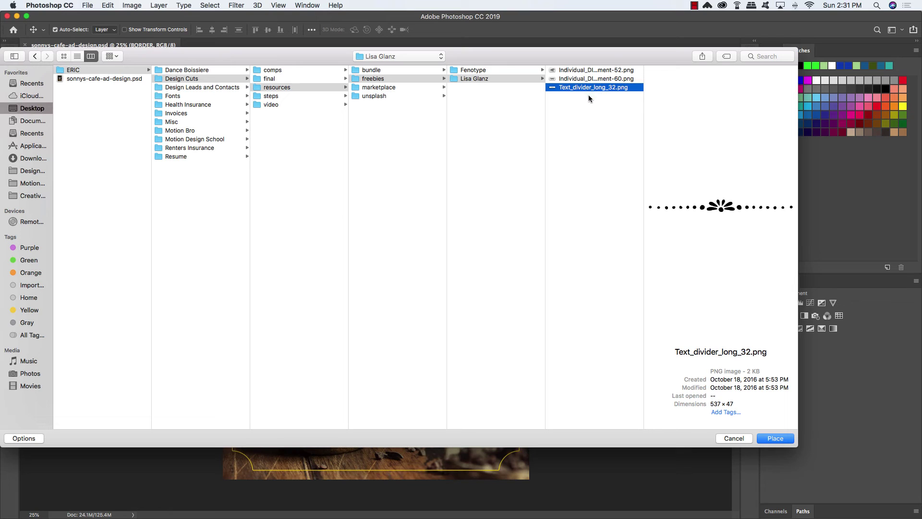
{"action": "left_click", "coordinate": [775, 439]}
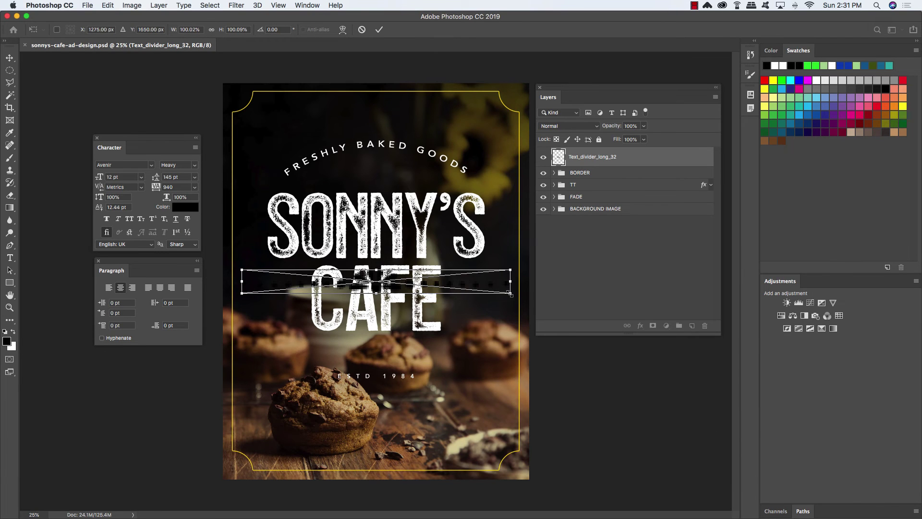
Step: Scale the text divider to about 47%, flip it vertically and position it centered between CAFE and ESTD 1984
{"action": "left_click_drag", "start_coordinate": [509, 292], "coordinate": [418, 347]}
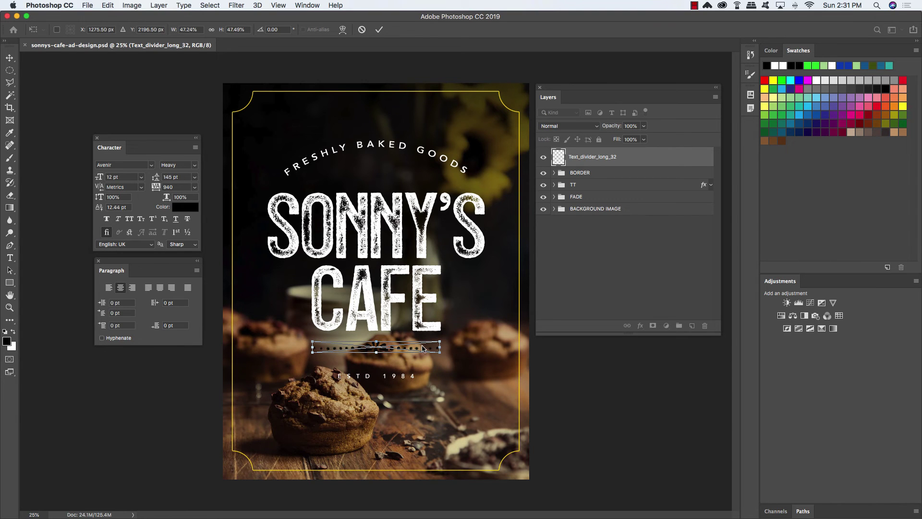
{"action": "right_click", "coordinate": [422, 348]}
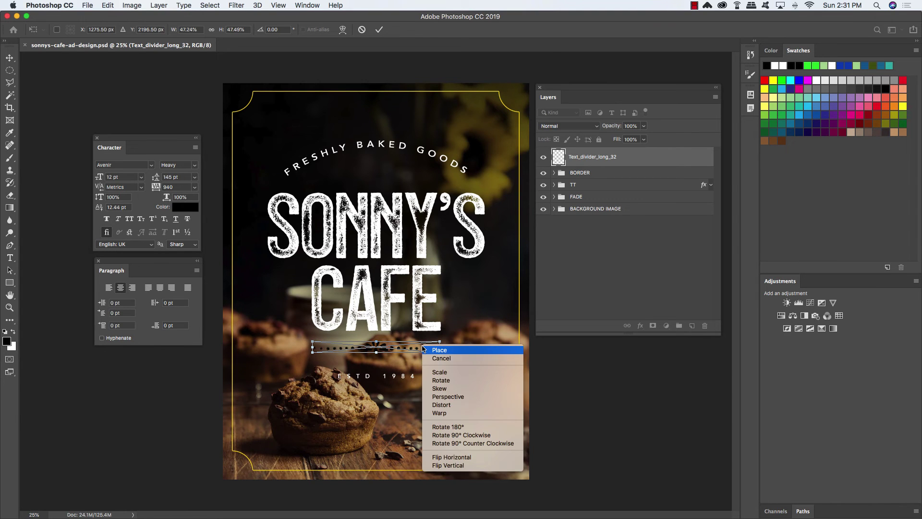
{"action": "left_click", "coordinate": [447, 465]}
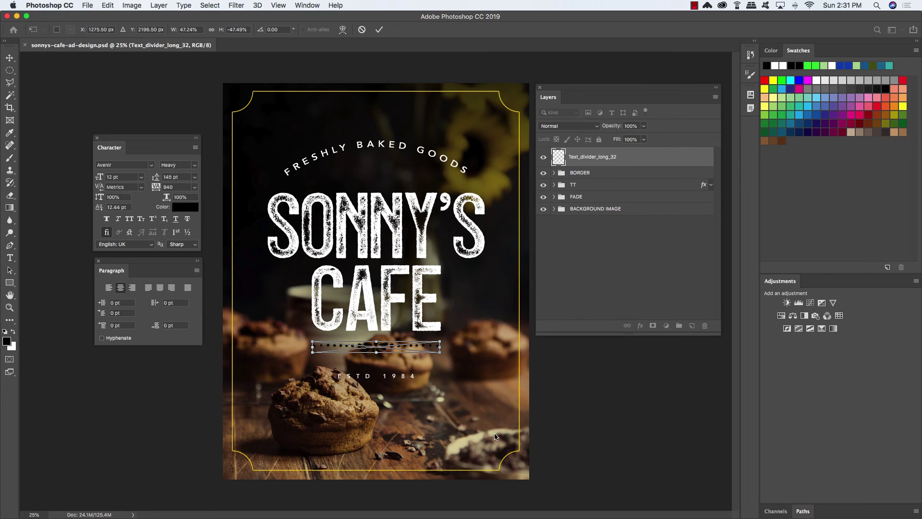
{"action": "key", "text": "Return"}
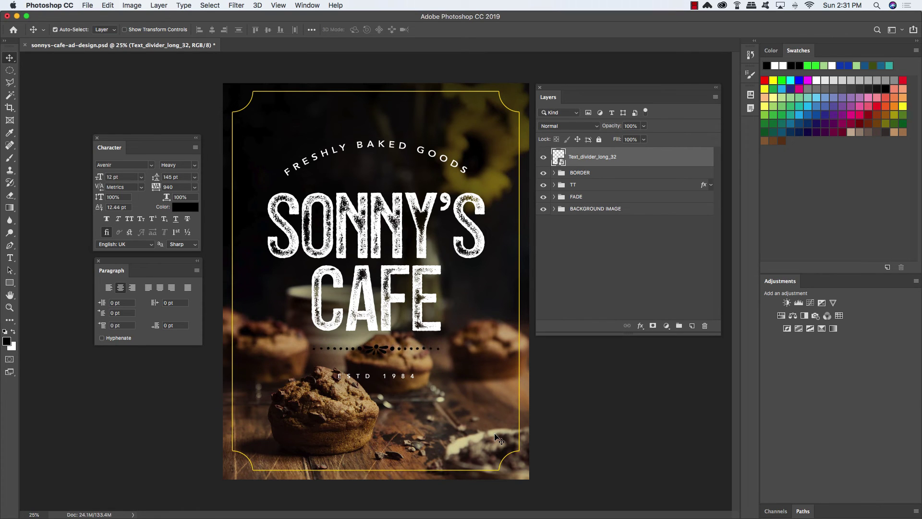
{"action": "key", "text": "shift+Down"}
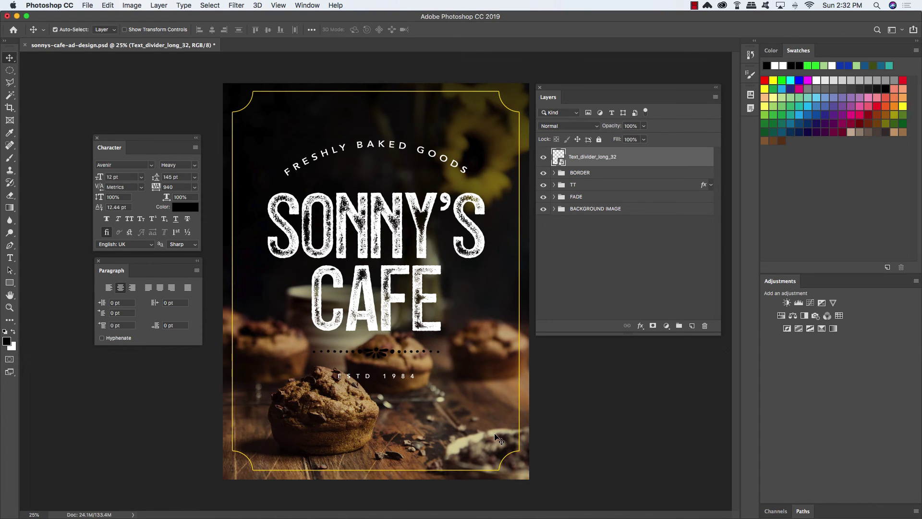
Step: Place the embedded ornament image Individual_DIY_element-60.png from the same freebies folder
{"action": "left_click", "coordinate": [86, 6]}
{"action": "left_click", "coordinate": [109, 180]}
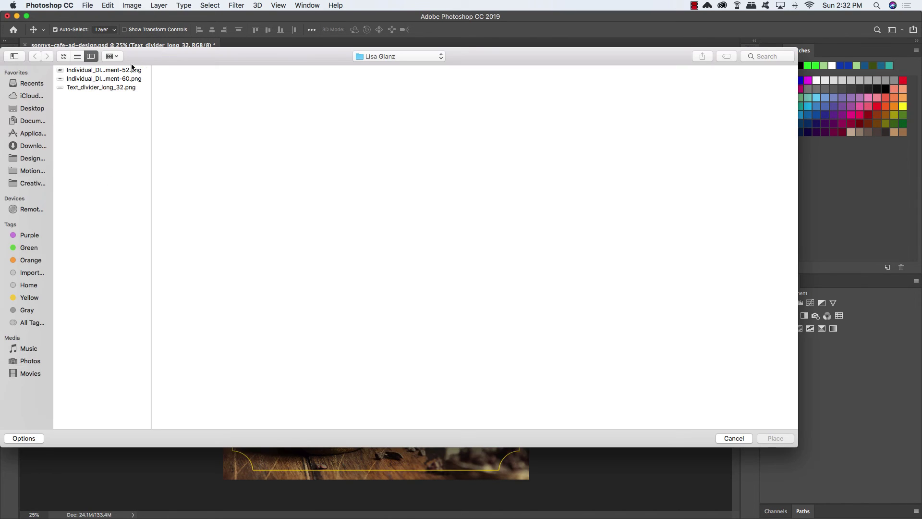
{"action": "left_click", "coordinate": [127, 70]}
{"action": "left_click", "coordinate": [112, 80]}
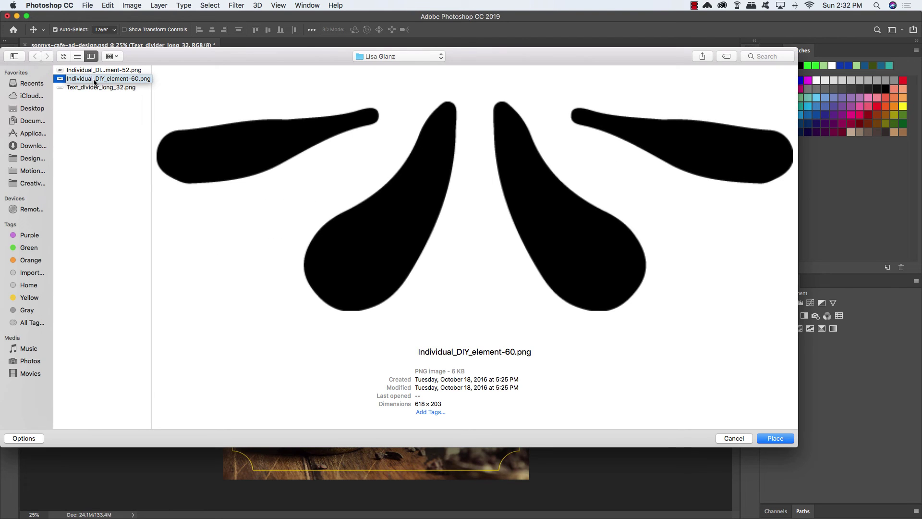
{"action": "double_click", "coordinate": [94, 82]}
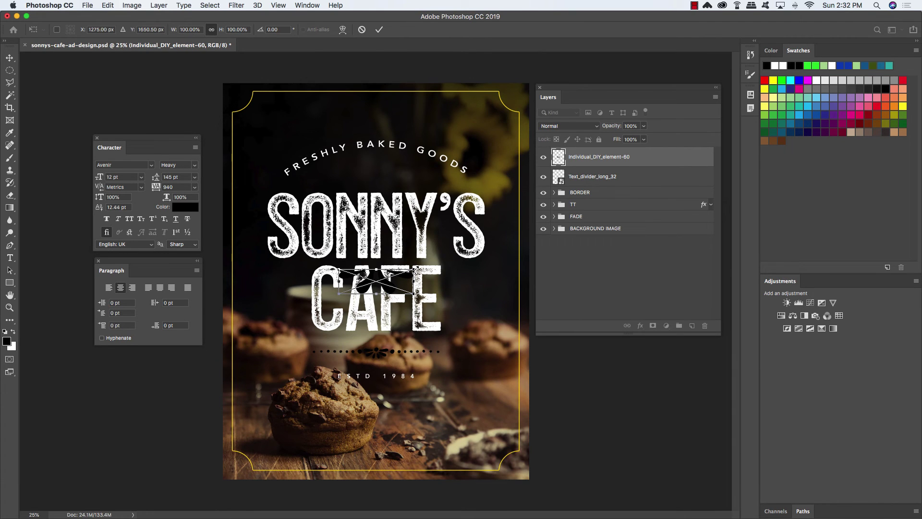
Step: Scale the ornament to about 56%, flip it vertically and center it between FRESHLY BAKED GOODS and SONNY'S
{"action": "left_click_drag", "start_coordinate": [414, 269], "coordinate": [386, 172]}
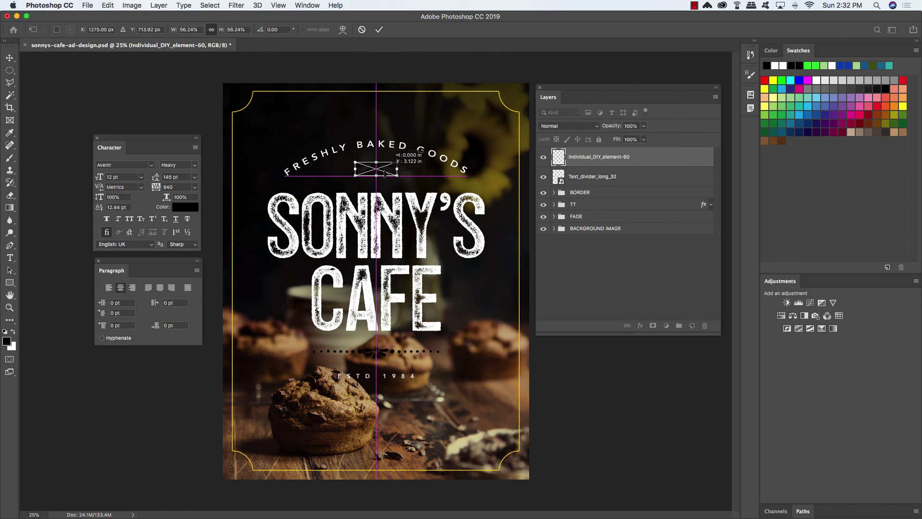
{"action": "right_click", "coordinate": [387, 172]}
{"action": "left_click", "coordinate": [405, 172]}
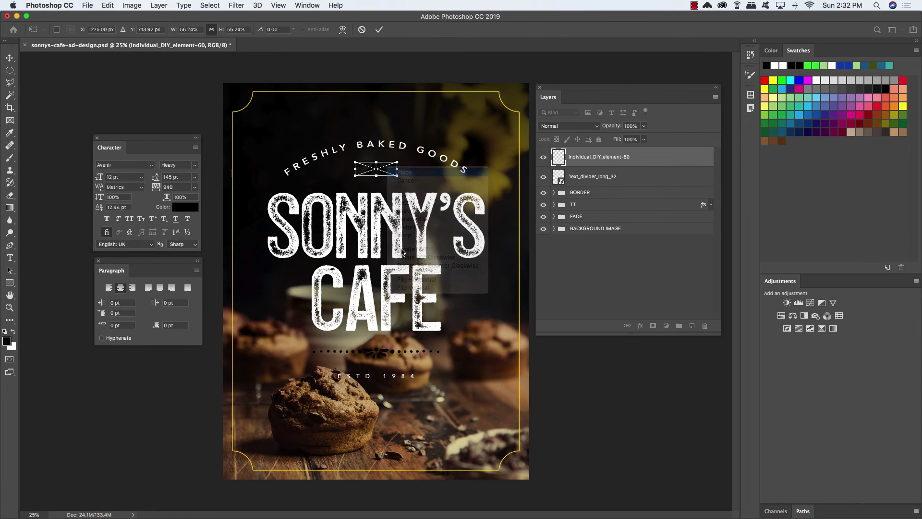
{"action": "key", "text": "super+t"}
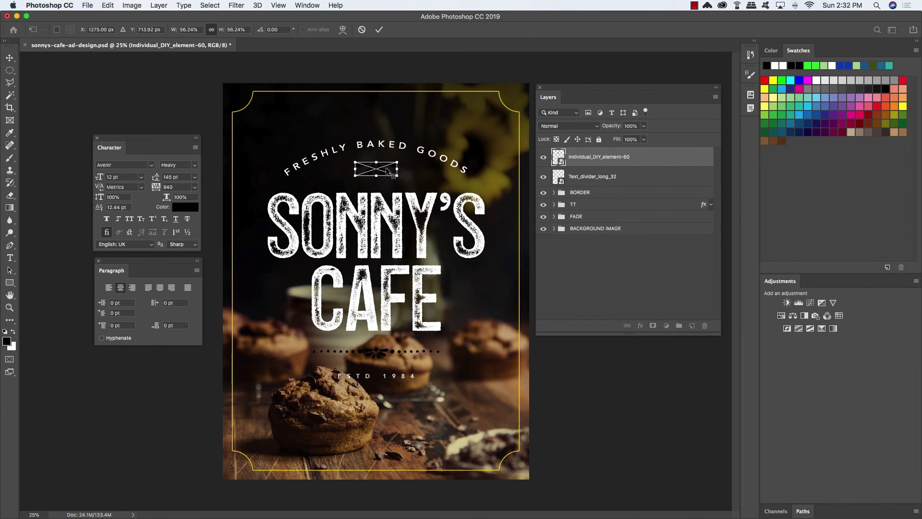
{"action": "right_click", "coordinate": [386, 168]}
{"action": "left_click", "coordinate": [412, 288]}
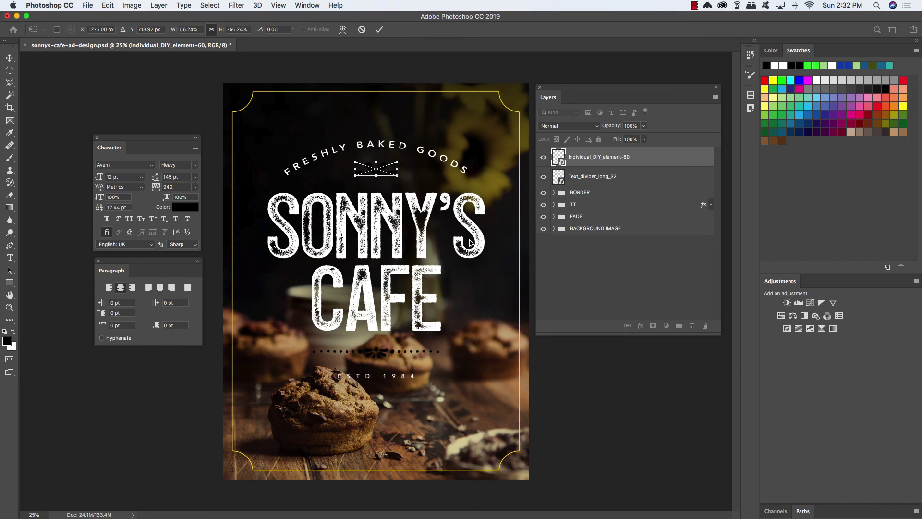
{"action": "key", "text": "Return"}
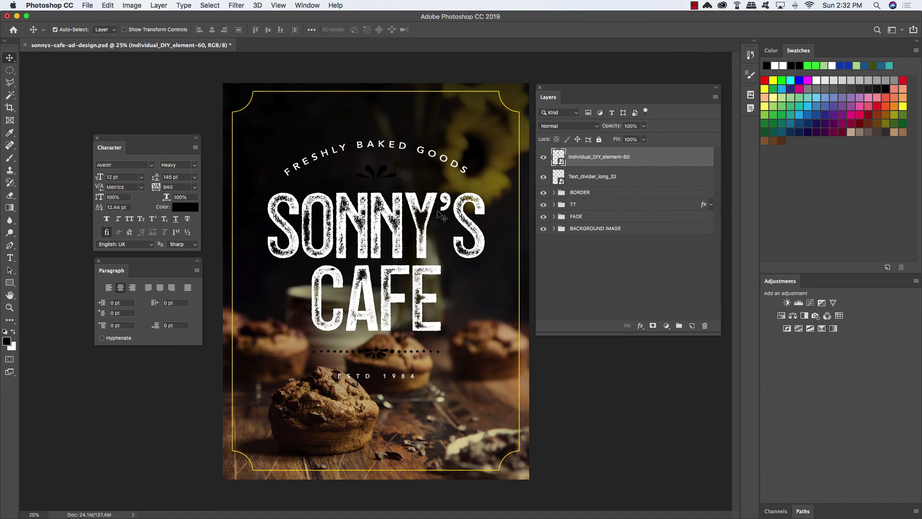
Step: Place the embedded leaf image Individual_DIY_element-52.png just right of the word CAFE, scaled to about 48% and rotated about -31°
{"action": "left_click", "coordinate": [87, 6]}
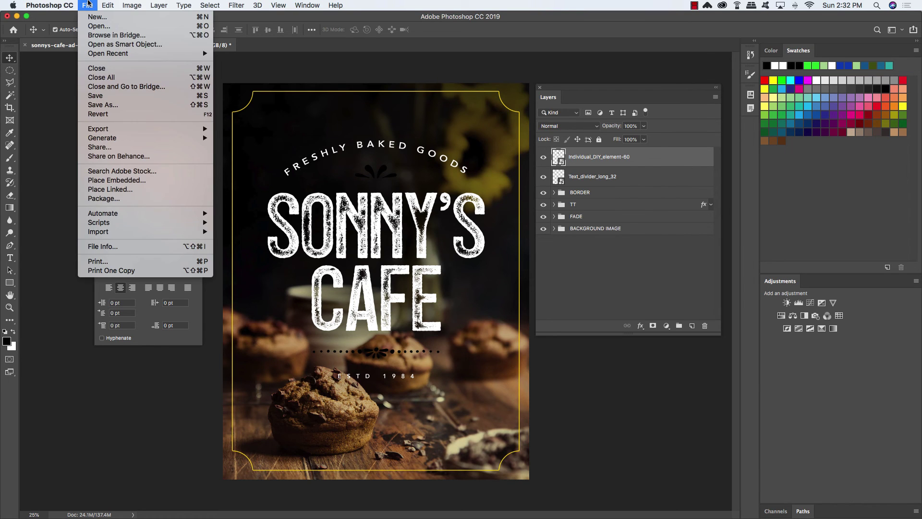
{"action": "left_click", "coordinate": [118, 181]}
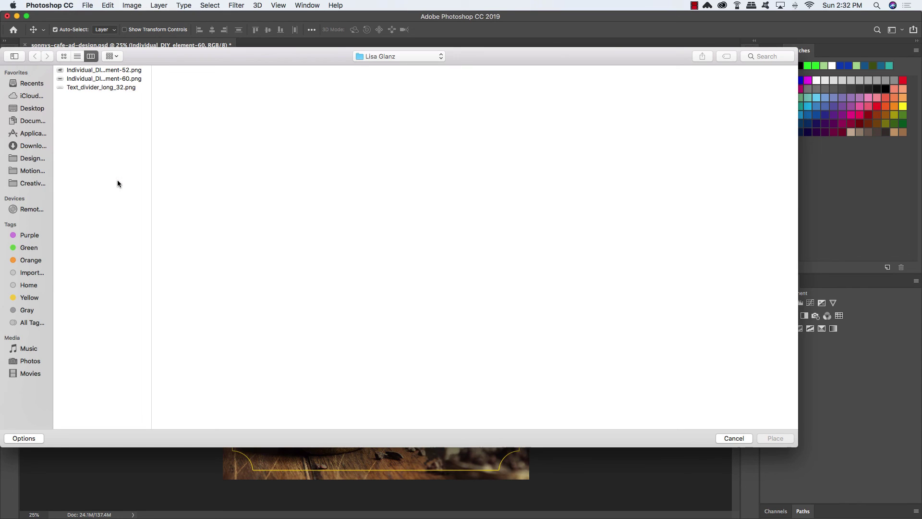
{"action": "left_click", "coordinate": [124, 70]}
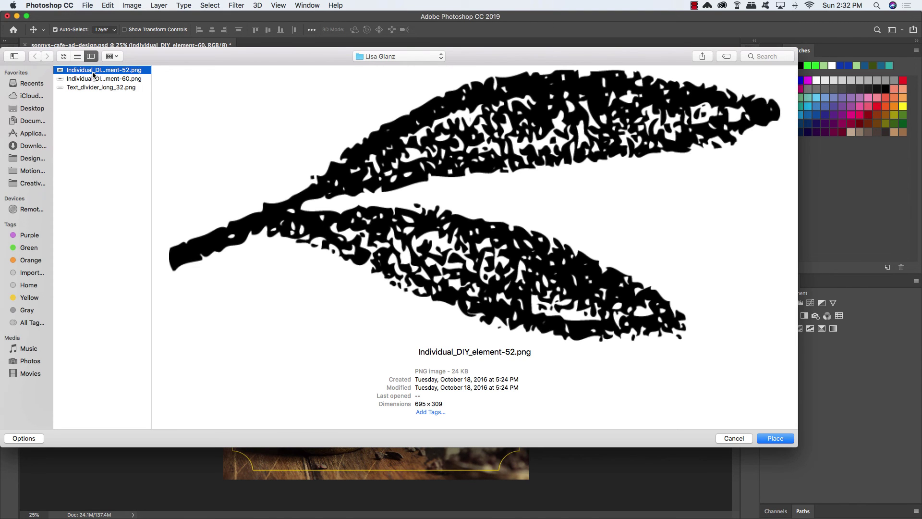
{"action": "left_click", "coordinate": [775, 438]}
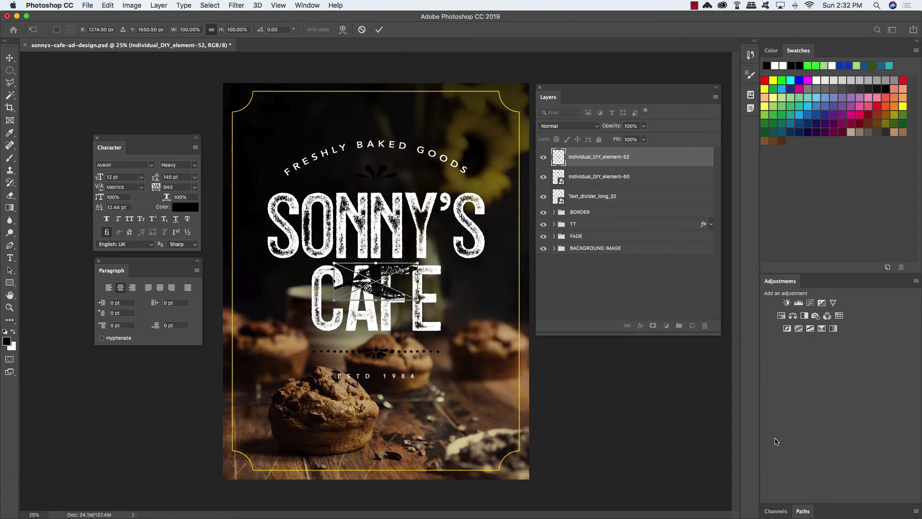
{"action": "left_click_drag", "start_coordinate": [391, 272], "coordinate": [468, 294]}
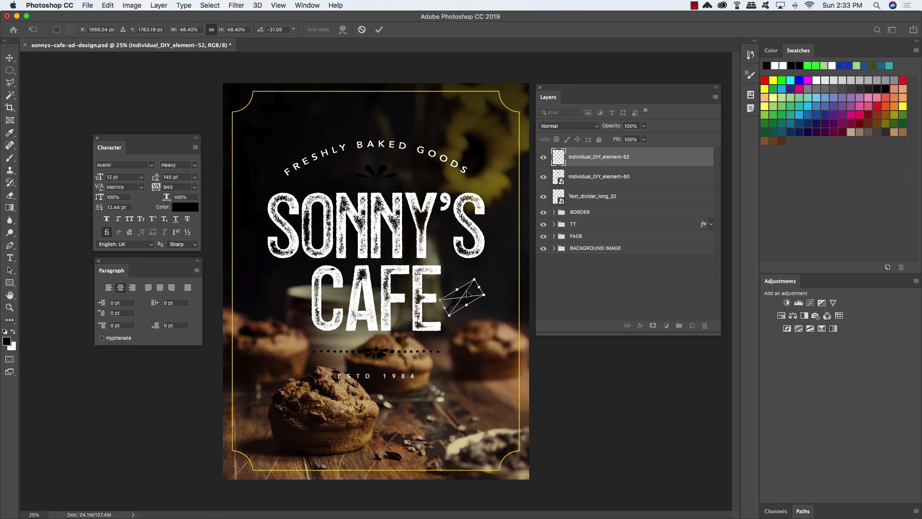
{"action": "key", "text": "Return"}
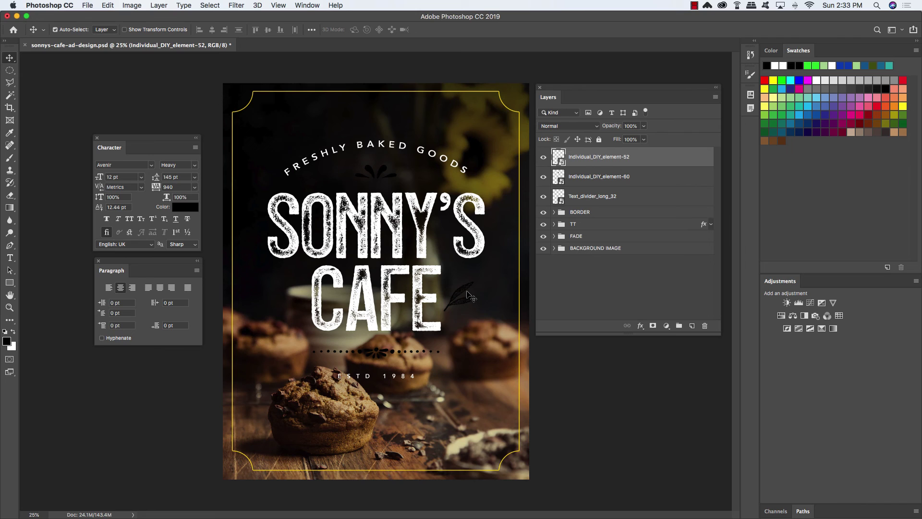
Step: Duplicate the leaf, flip the copy horizontally and move it to the left side of CAFE, mirroring the original
{"action": "left_click", "coordinate": [468, 295], "text": "alt"}
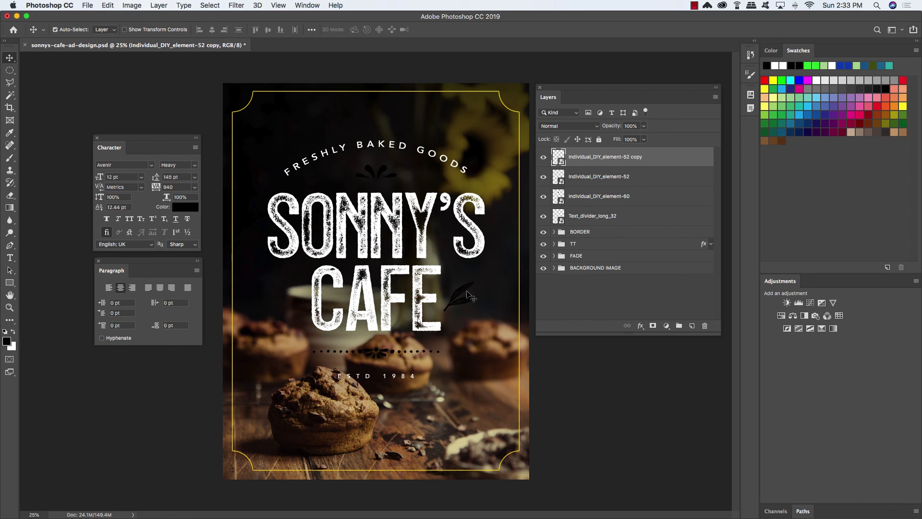
{"action": "key", "text": "ctrl+t"}
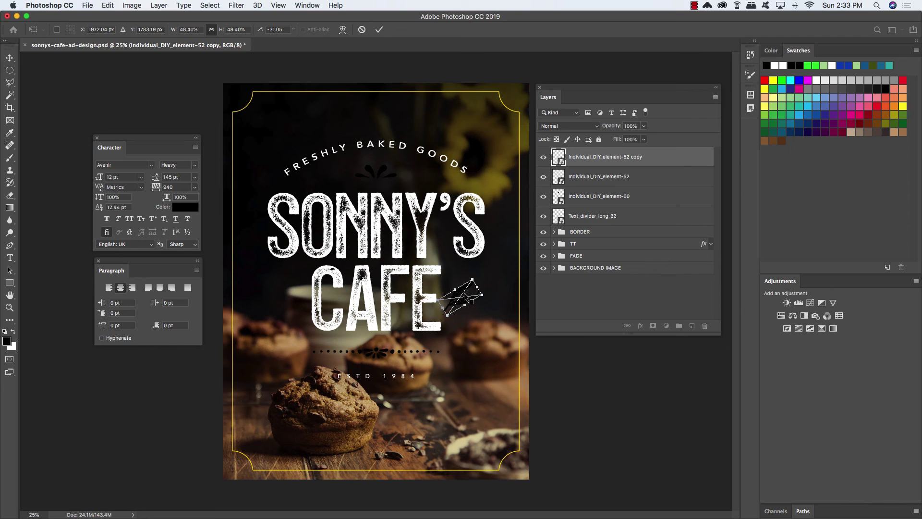
{"action": "right_click", "coordinate": [466, 294]}
{"action": "left_click", "coordinate": [485, 412]}
{"action": "left_click_drag", "start_coordinate": [468, 302], "coordinate": [299, 301]}
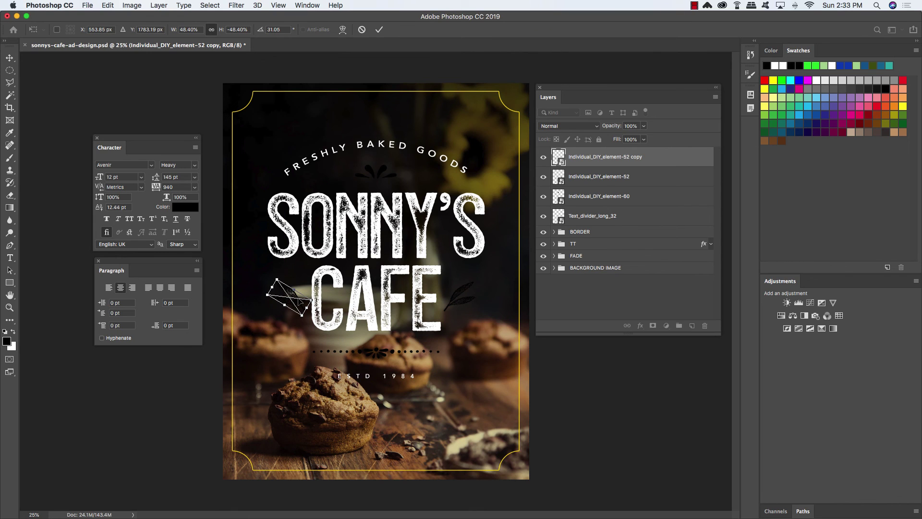
{"action": "key", "text": "Return"}
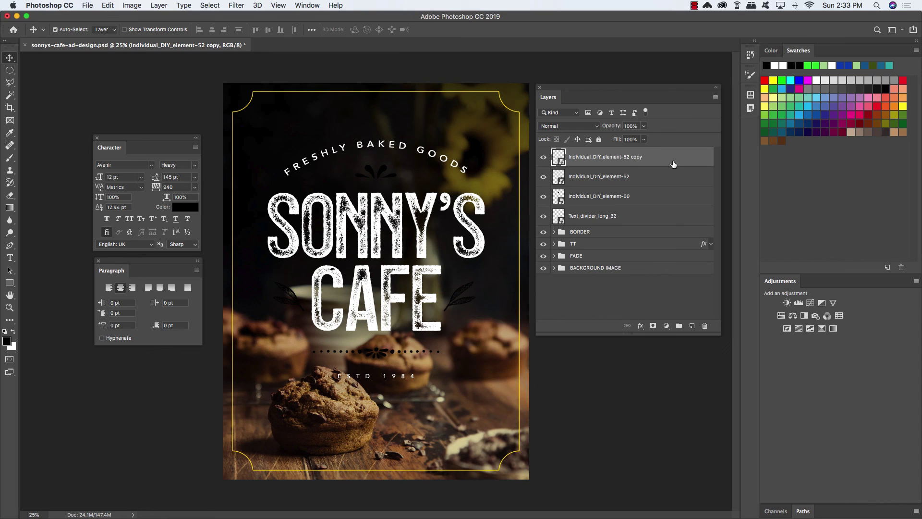
Step: Group the two leaf layers, the small ornament and the text divider, and name the group DESIGN ELEMENTS
{"action": "left_click", "coordinate": [664, 219], "text": "shift"}
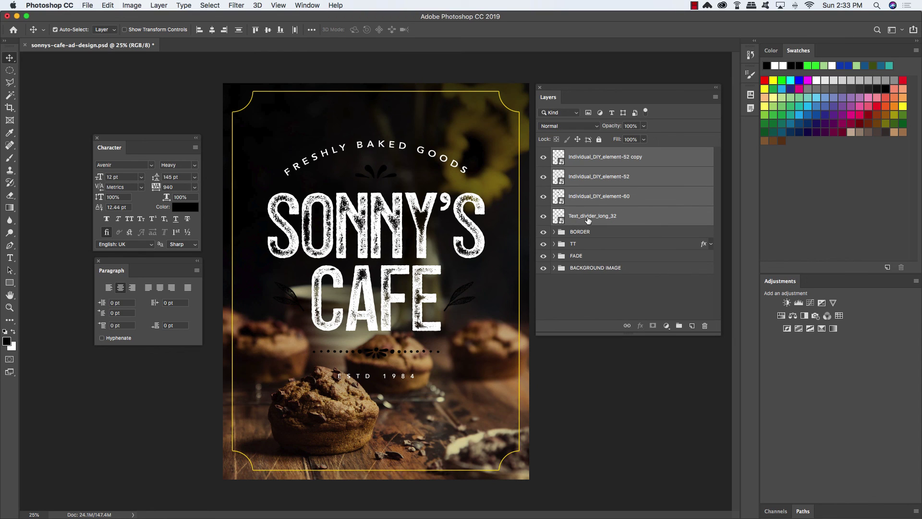
{"action": "key", "text": "super+g"}
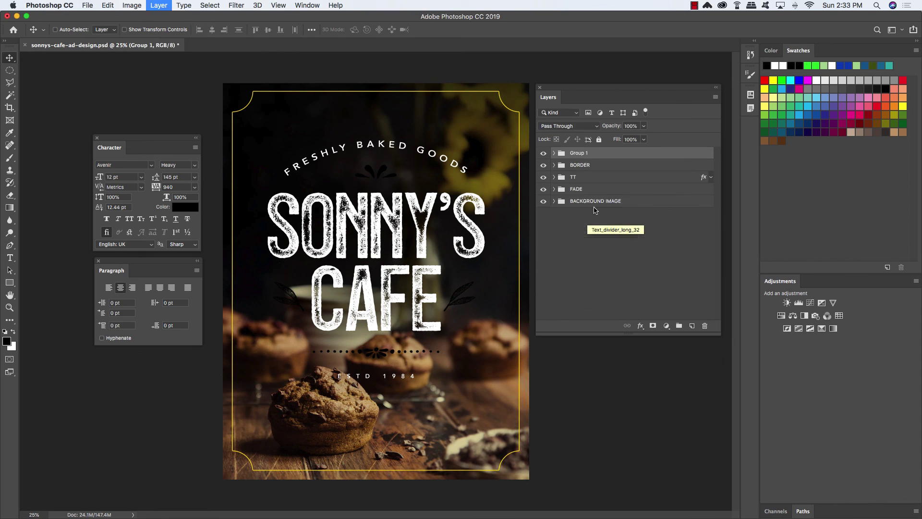
{"action": "double_click", "coordinate": [581, 153]}
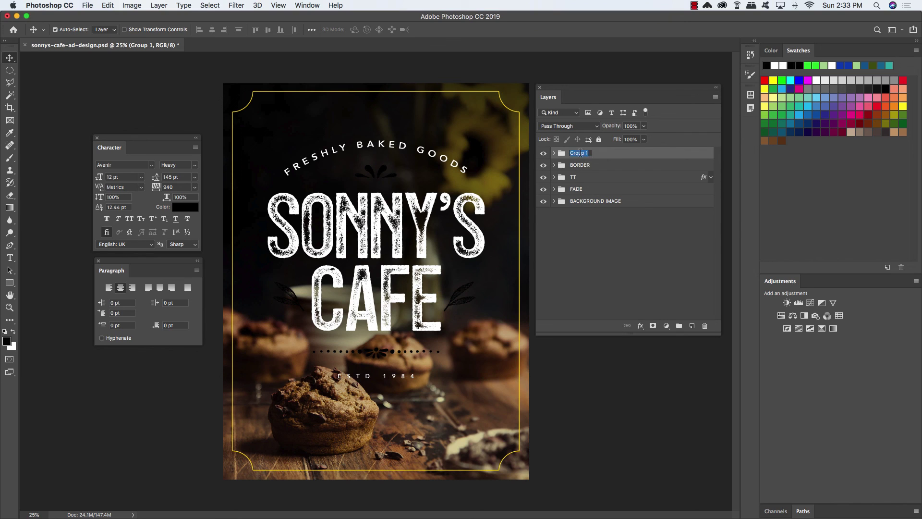
{"action": "type", "text": "DESIGN ELEMENTS"}
{"action": "key", "text": "Return"}
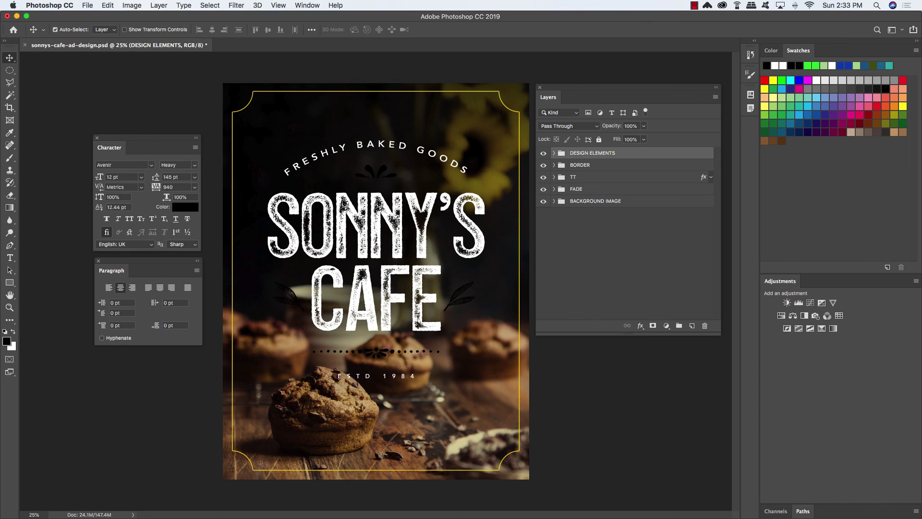
Step: Apply a Color Overlay in yellow #ffd800 to the DESIGN ELEMENTS group
{"action": "double_click", "coordinate": [710, 155]}
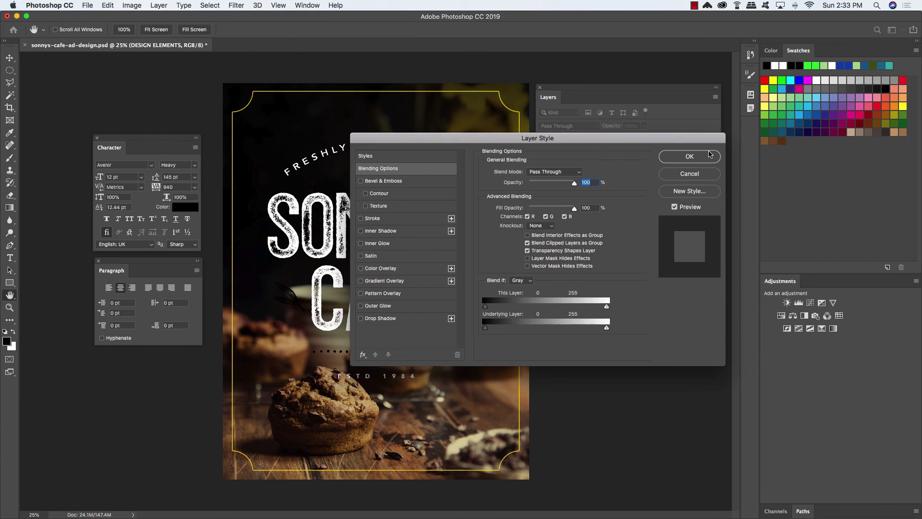
{"action": "left_click_drag", "start_coordinate": [600, 137], "coordinate": [498, 137]}
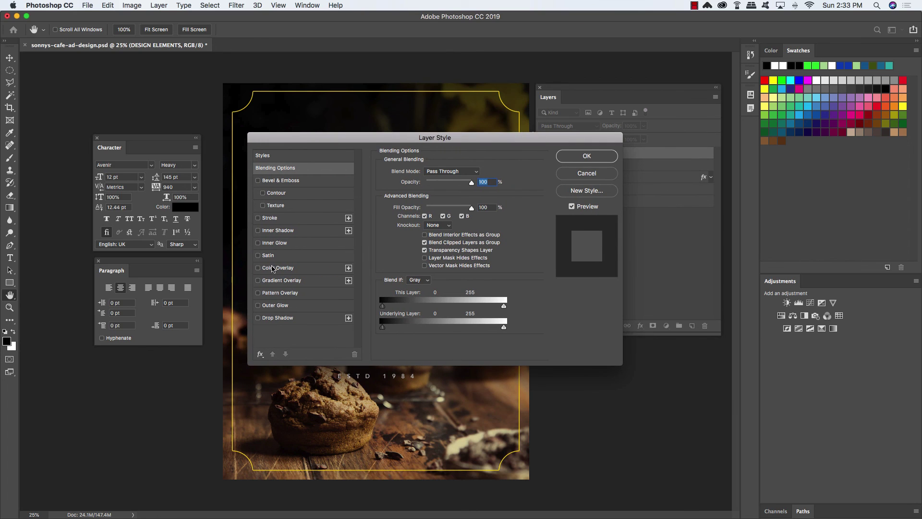
{"action": "left_click", "coordinate": [275, 268]}
{"action": "left_click", "coordinate": [476, 172]}
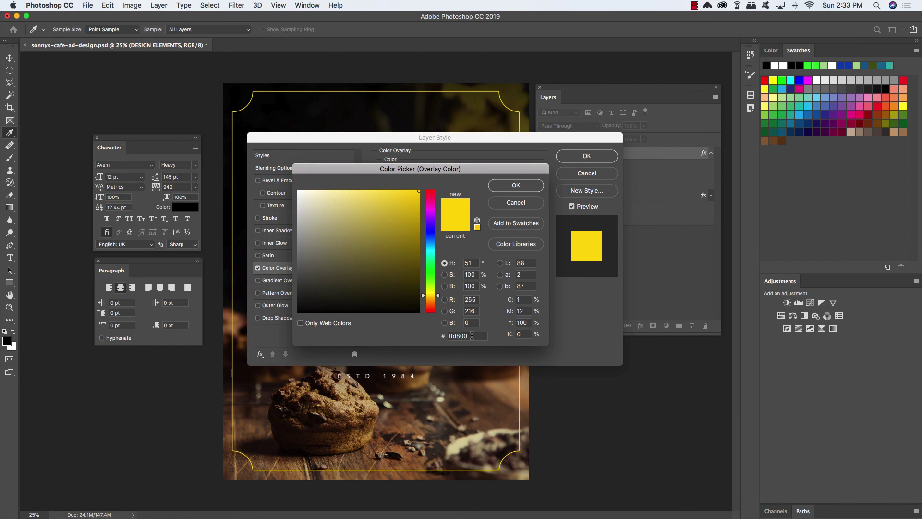
{"action": "left_click_drag", "start_coordinate": [472, 335], "coordinate": [429, 339]}
{"action": "left_click", "coordinate": [512, 187]}
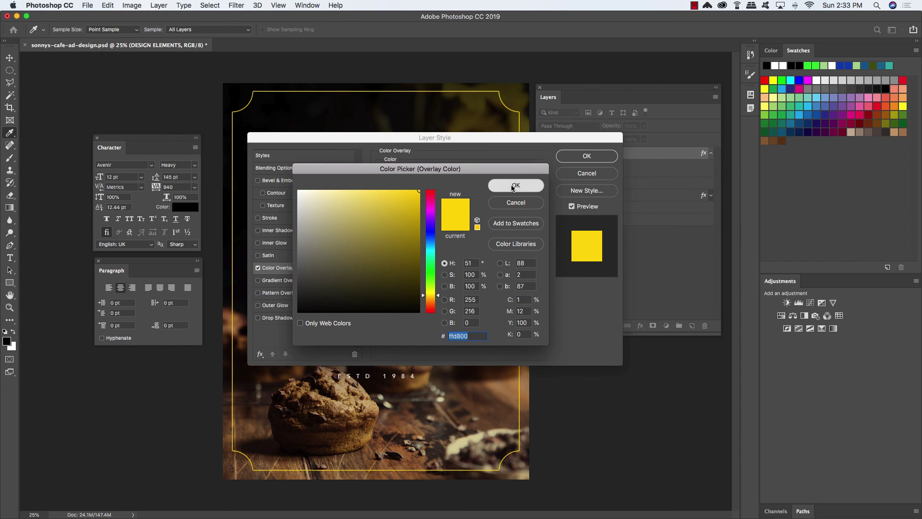
{"action": "left_click", "coordinate": [593, 156]}
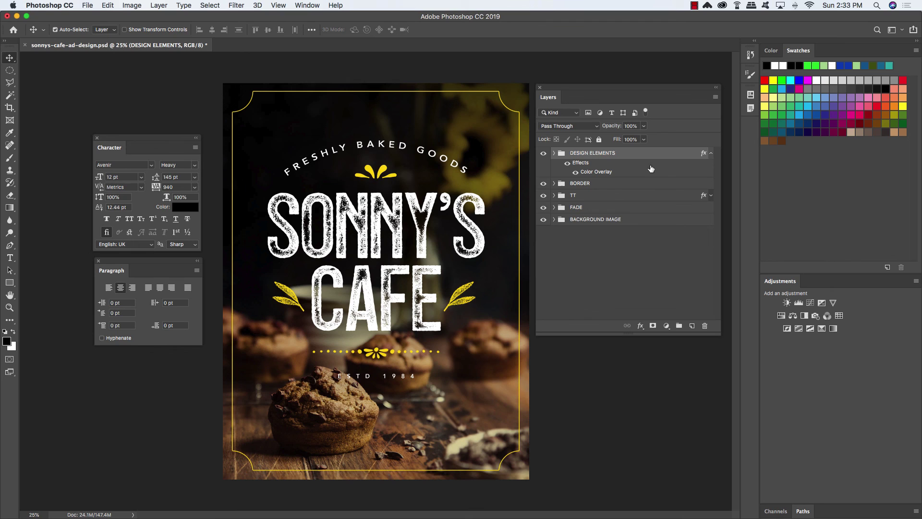
Step: Collapse the effects list of the DESIGN ELEMENTS group and shrink the Layers panel to fit the five groups
{"action": "left_click", "coordinate": [712, 154]}
{"action": "left_click_drag", "start_coordinate": [719, 334], "coordinate": [674, 230]}
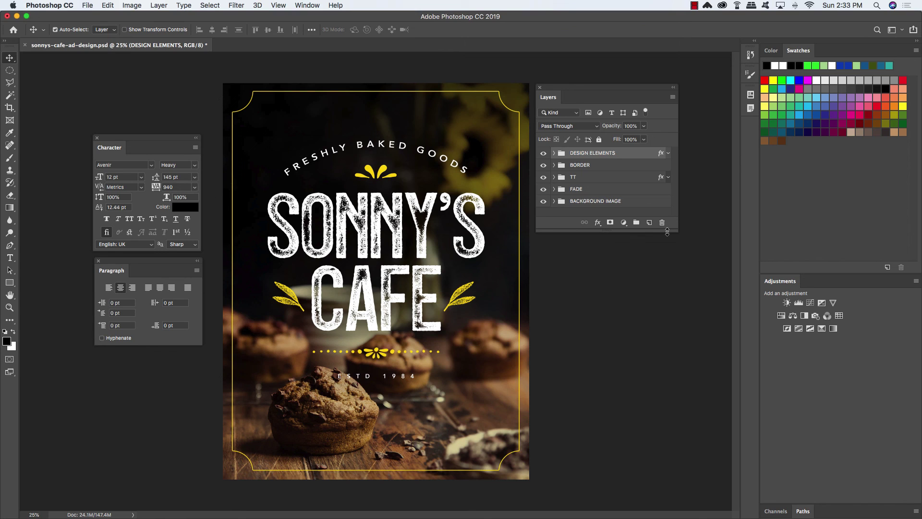
{"action": "left_click_drag", "start_coordinate": [675, 232], "coordinate": [672, 237]}
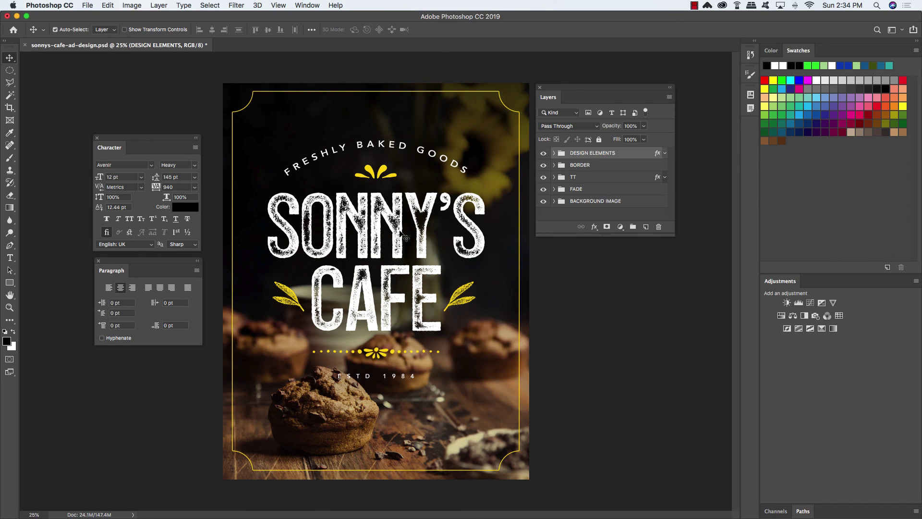